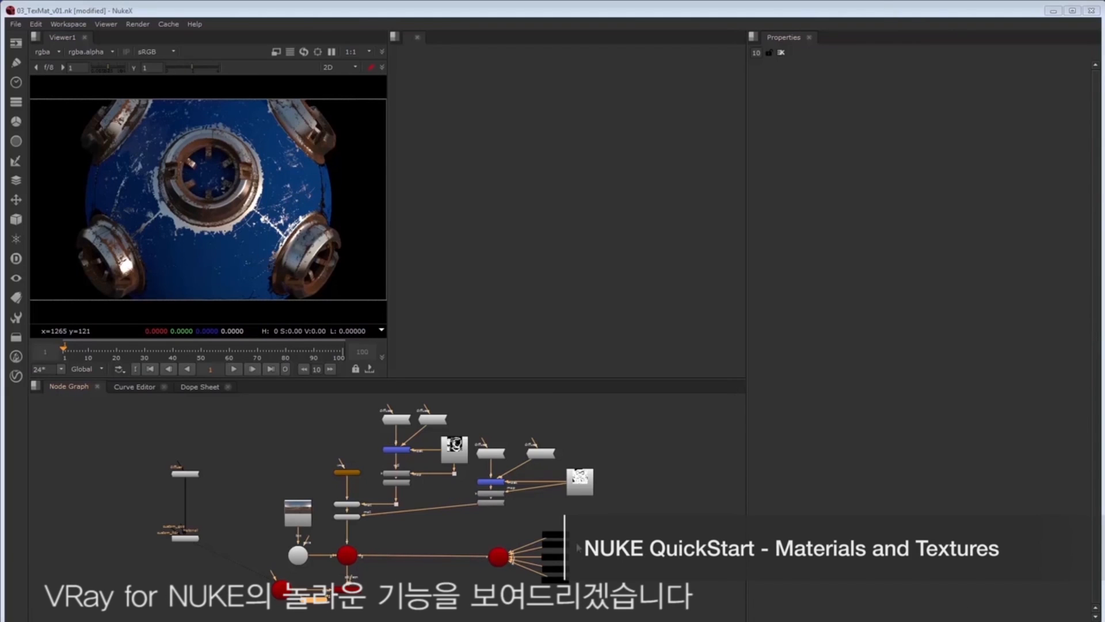
- Show the output of the finished script's VRayMaterialPreview node in the viewer
left_click_drag(262, 519, 440, 524)
scroll(279, 513, "up", 3)
scroll(439, 524, "up", 2)
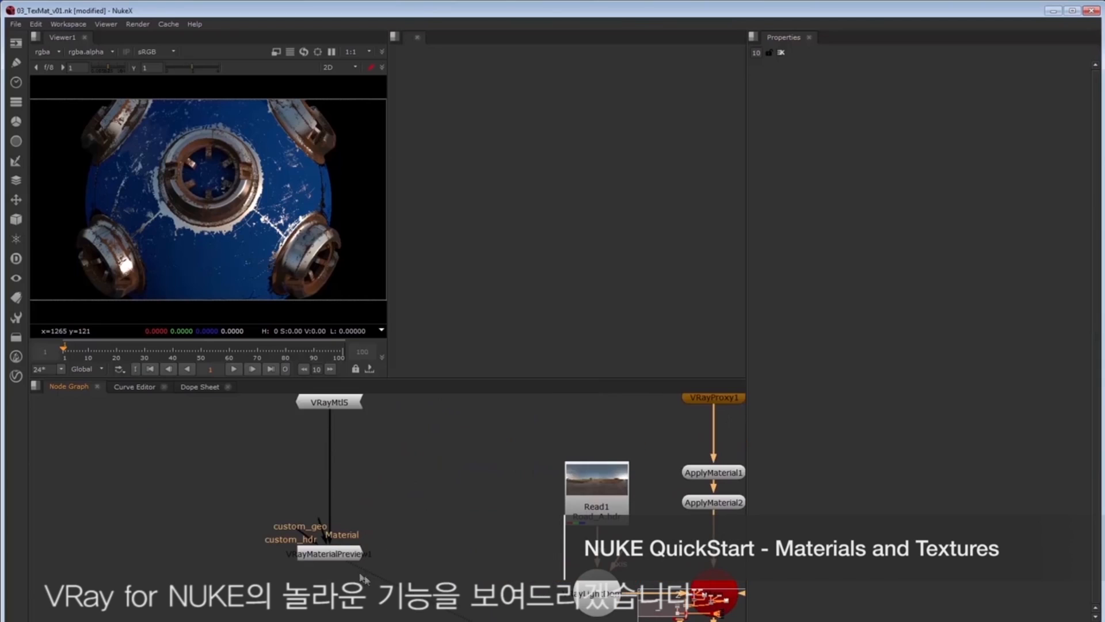
left_click(330, 553)
key("1")
left_click_drag(346, 465, 348, 492)
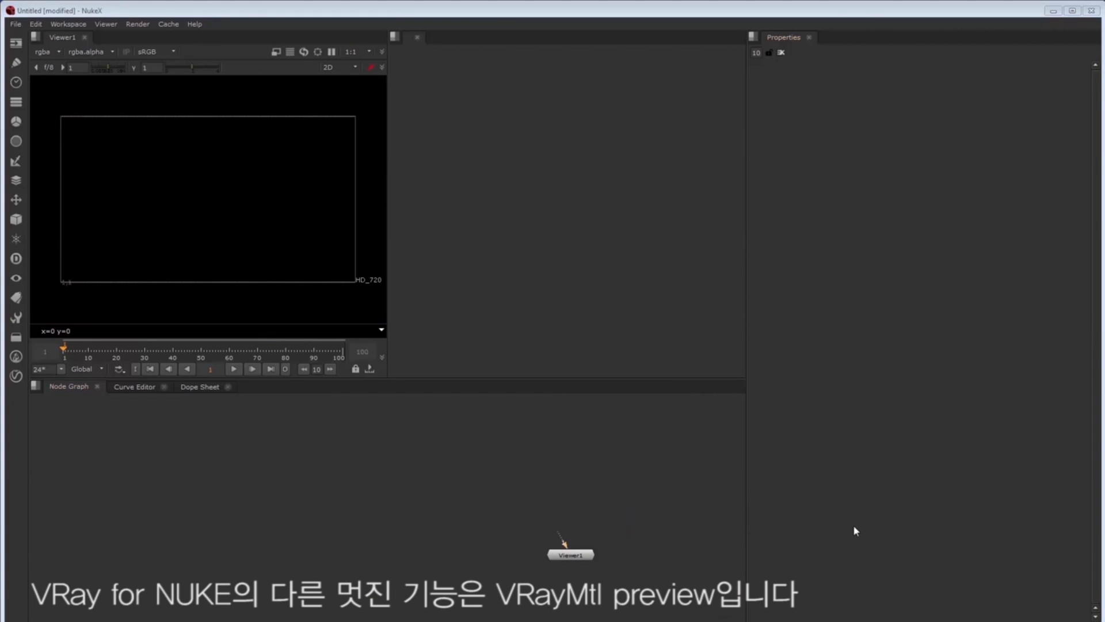
- Add a VRayMaterialPreview node to the empty script and show its output in the viewer
left_click(16, 378)
mouse_move(56, 439)
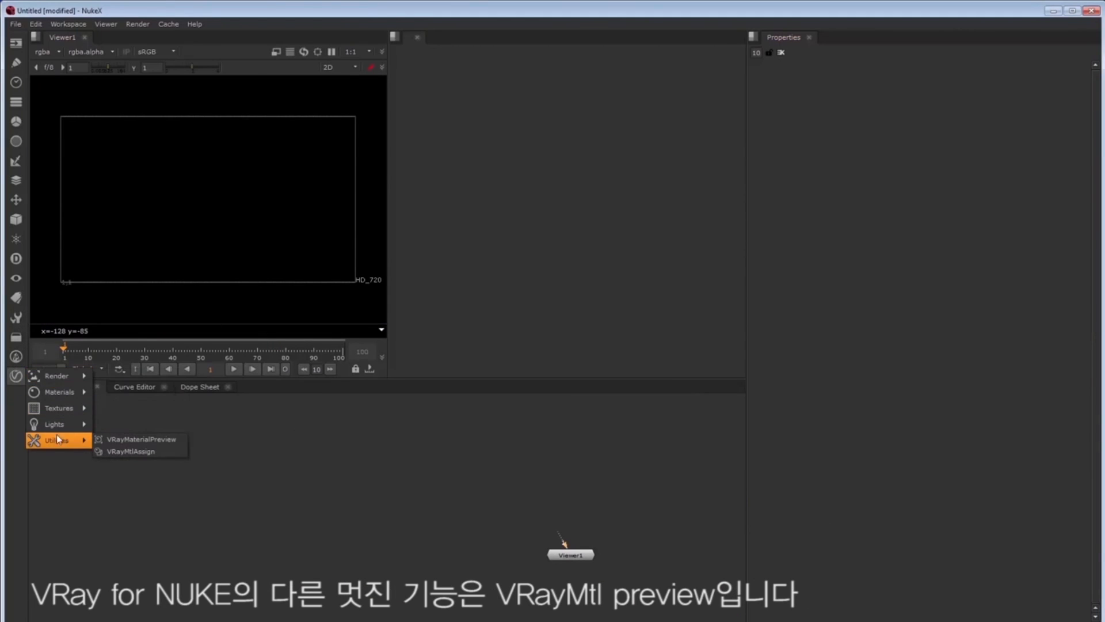
left_click(130, 439)
left_click_drag(446, 419, 425, 491)
key("1")
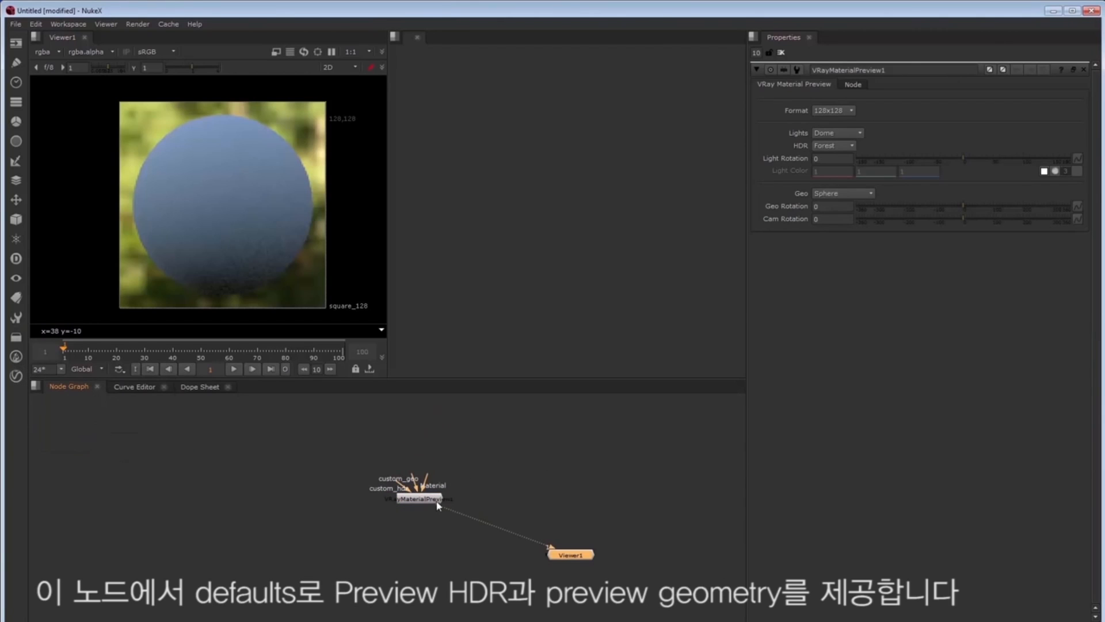
- Cycle the preview geometry through Cloth, Teapot, VRay Checker, Buddha, Ocean, Liquid and Plane, ending back on Sphere
left_click(866, 196)
left_click(864, 208)
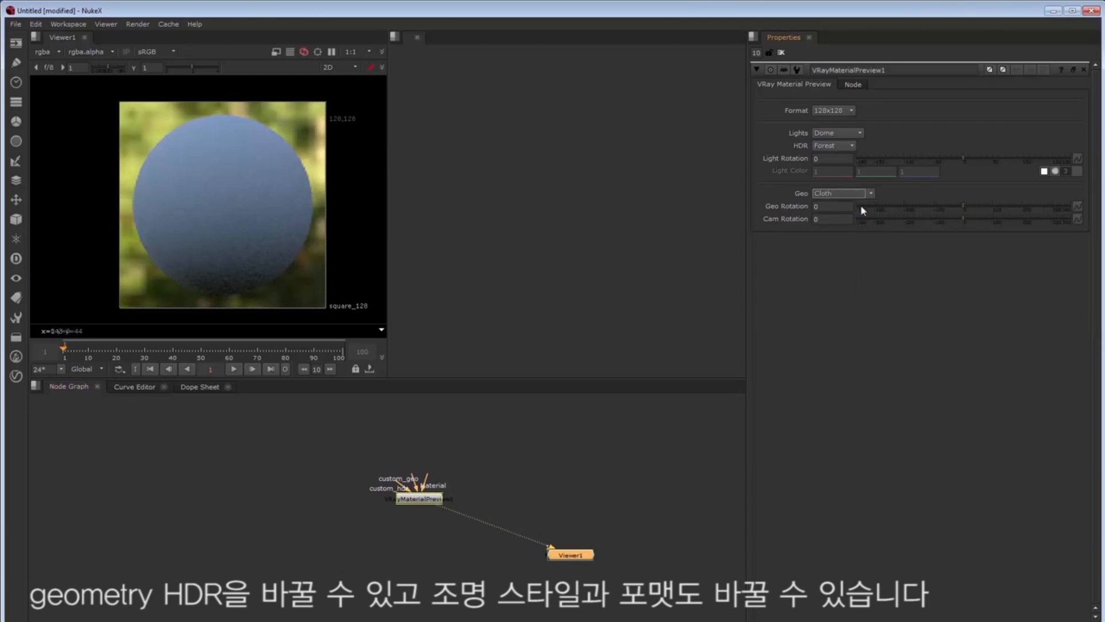
left_click(854, 196)
left_click(851, 205)
left_click(851, 195)
left_click(851, 205)
left_click(852, 195)
left_click(850, 205)
left_click(849, 197)
left_click(849, 206)
left_click(848, 197)
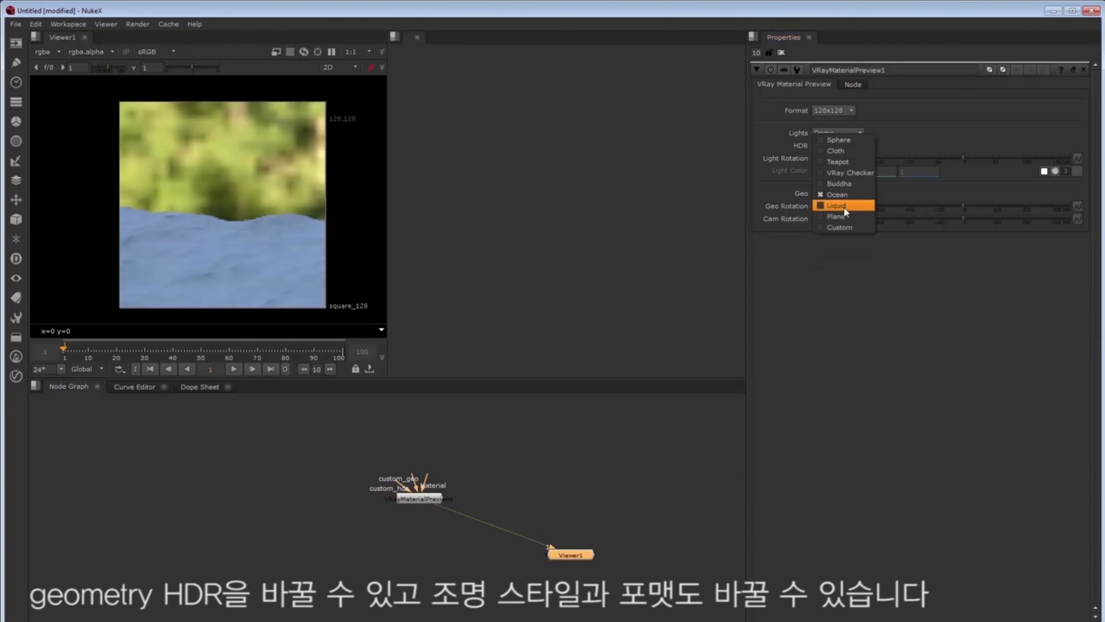
left_click(844, 205)
left_click(845, 196)
left_click(843, 205)
left_click(842, 197)
left_click(860, 114)
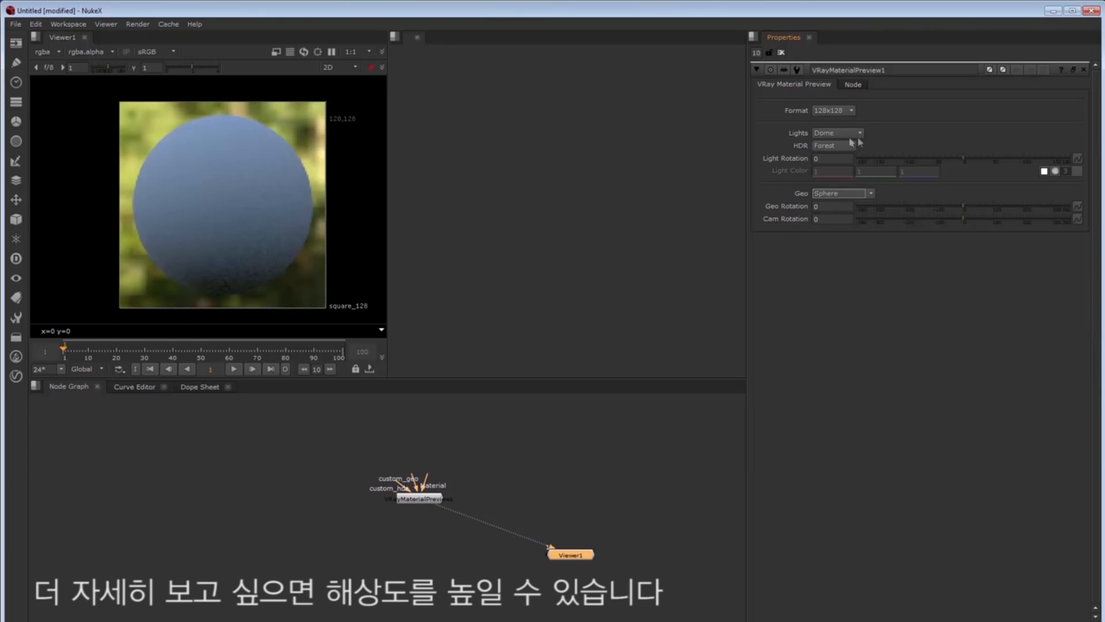
- Configure the material preview with Cloth geometry, the Sunset 2 HDR and a 512x512 format
left_click(837, 195)
left_click(835, 202)
left_click(834, 146)
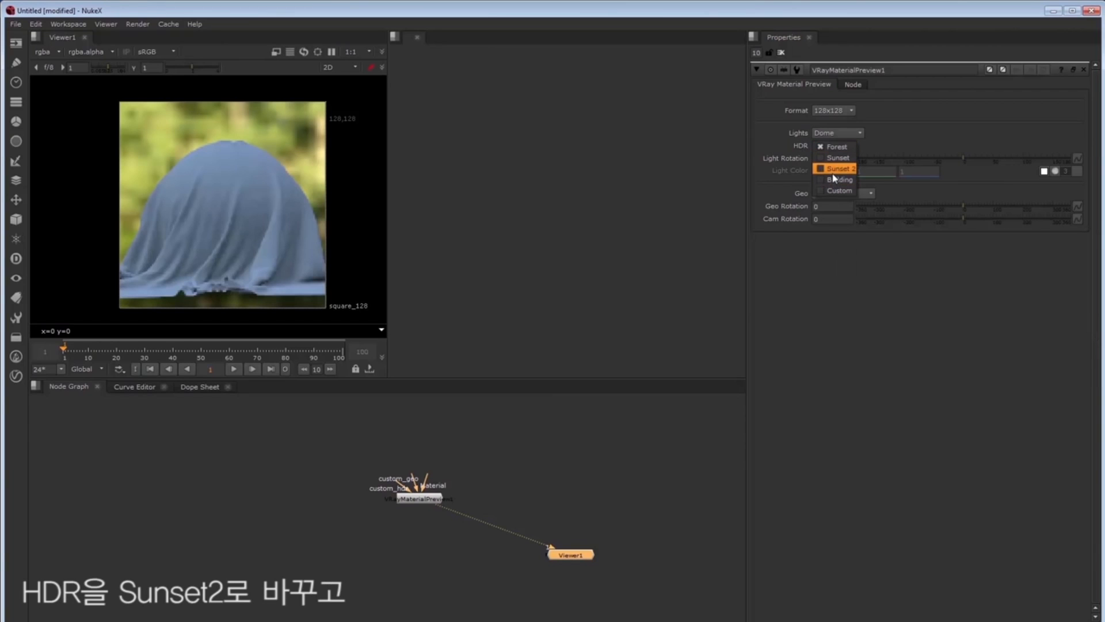
left_click(835, 173)
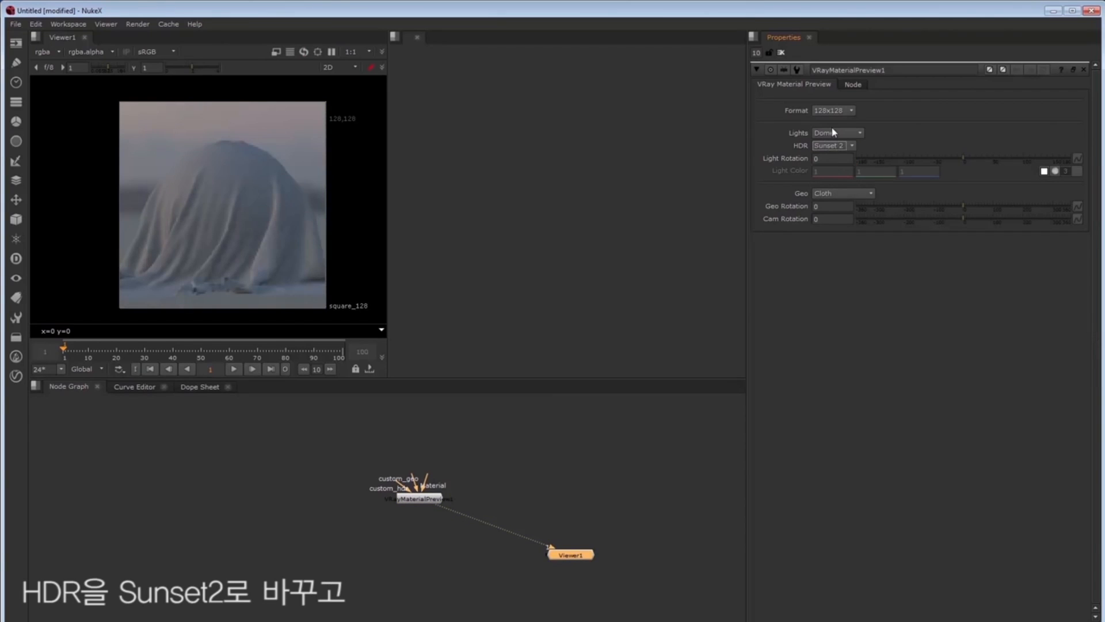
left_click(830, 112)
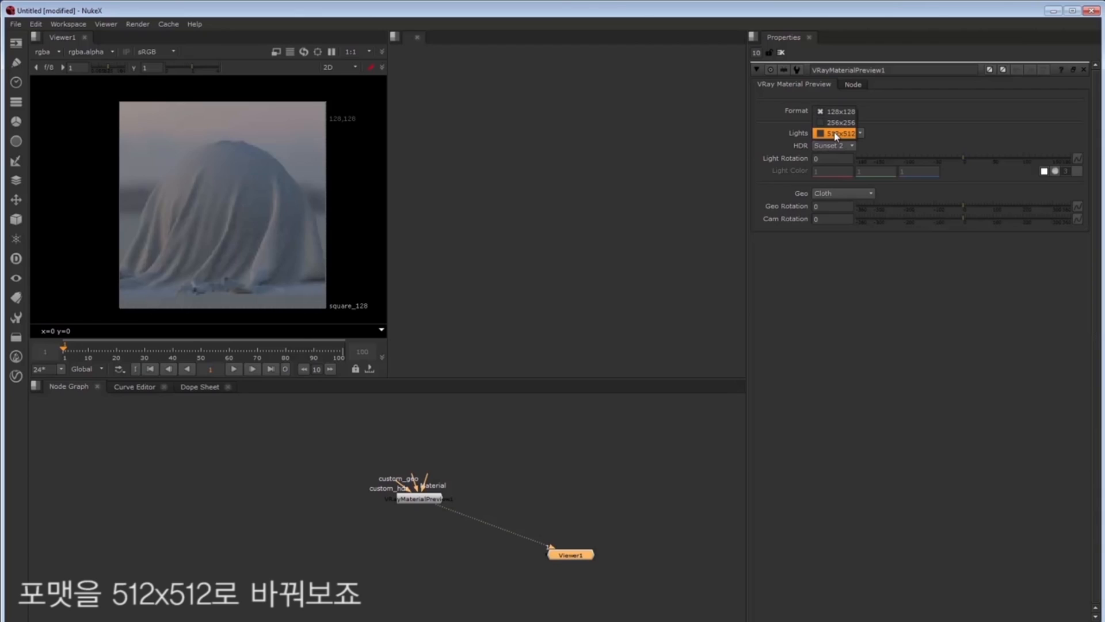
left_click(836, 135)
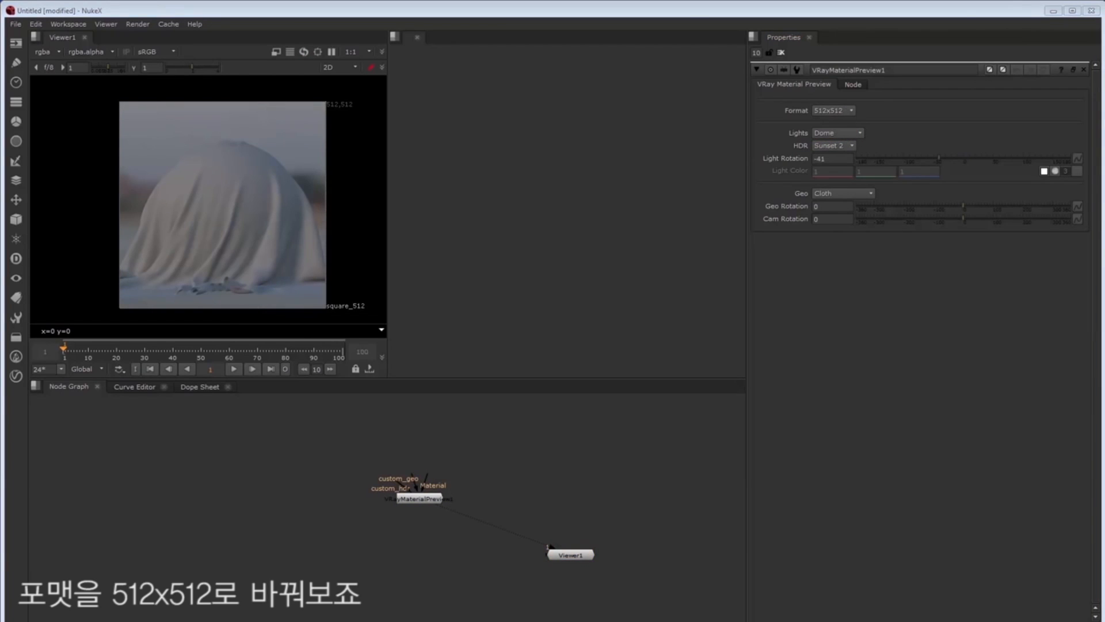
- Add a VRayMtl node and connect it to the Material input of the VRayMaterialPreview node
left_click(407, 421)
key("Tab")
type("v")
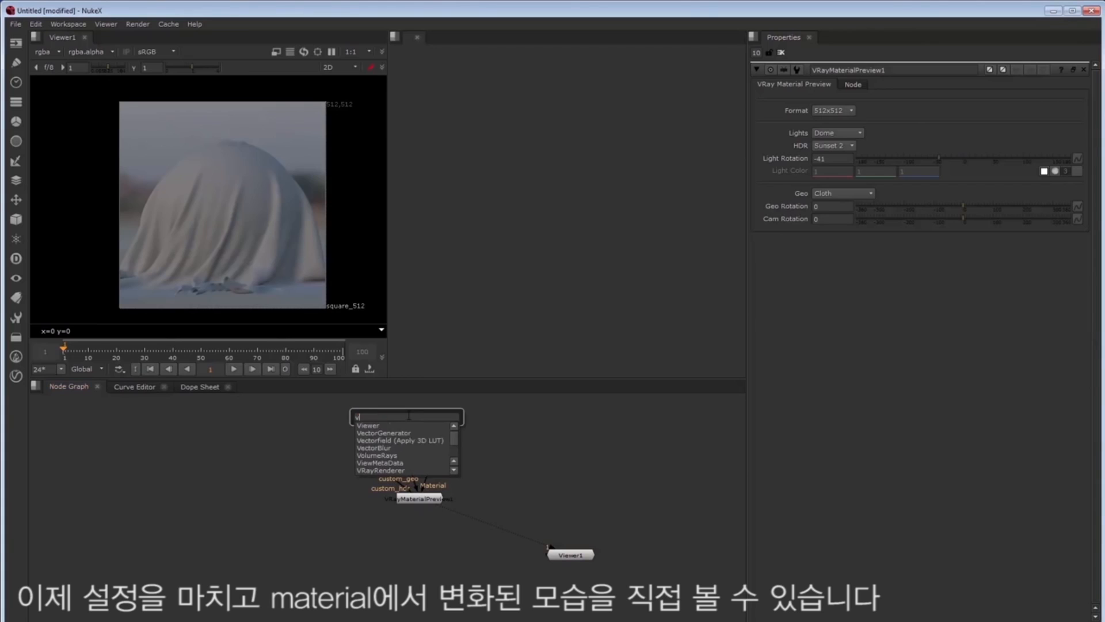
type("raymtl")
key("Return")
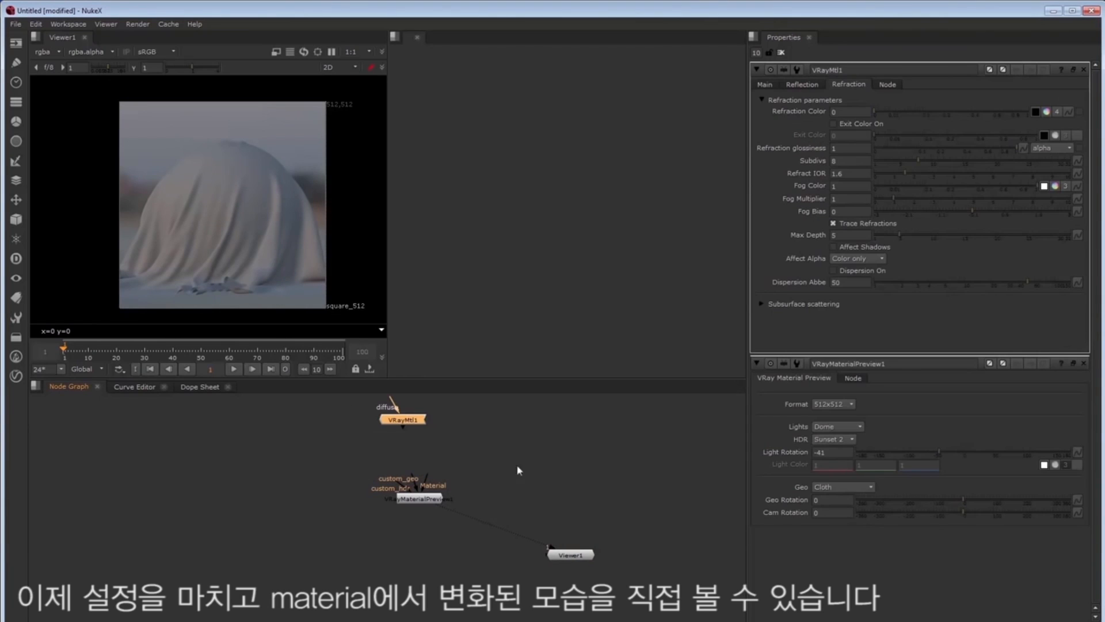
left_click_drag(430, 478, 430, 429)
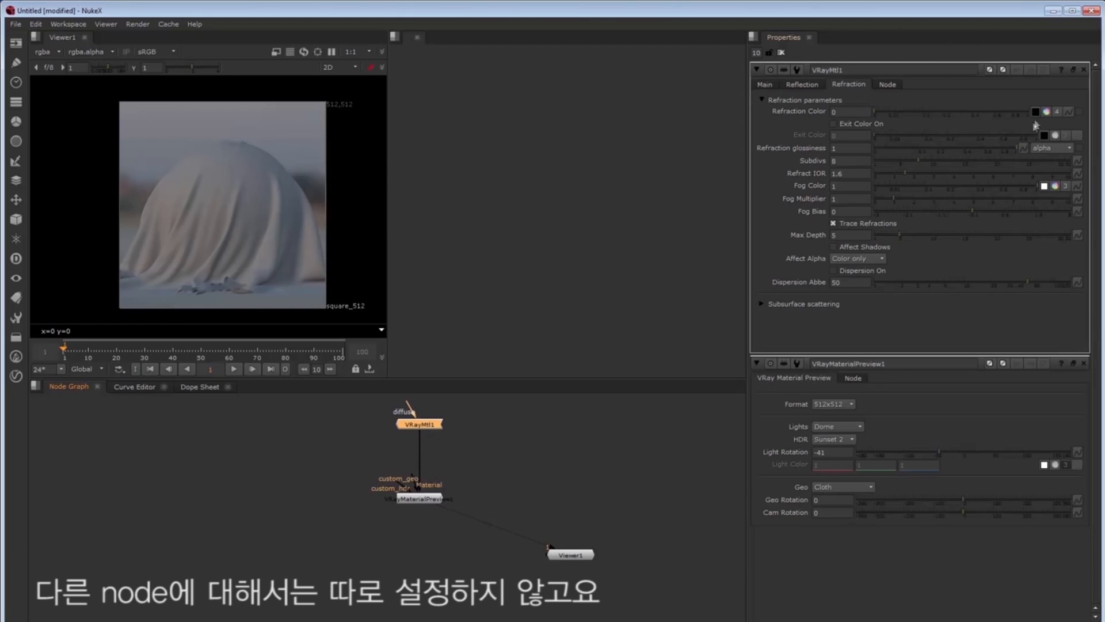
- Set the VRayMtl diffuse color to red 1, green 0.25 and blue 0.25
left_click(766, 85)
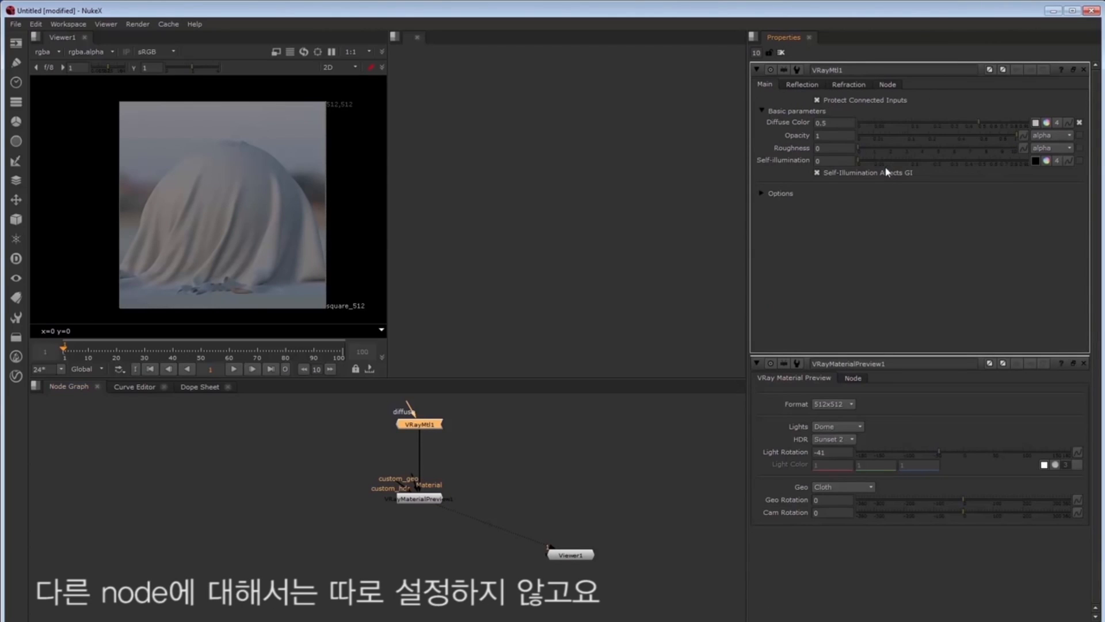
left_click(1048, 124)
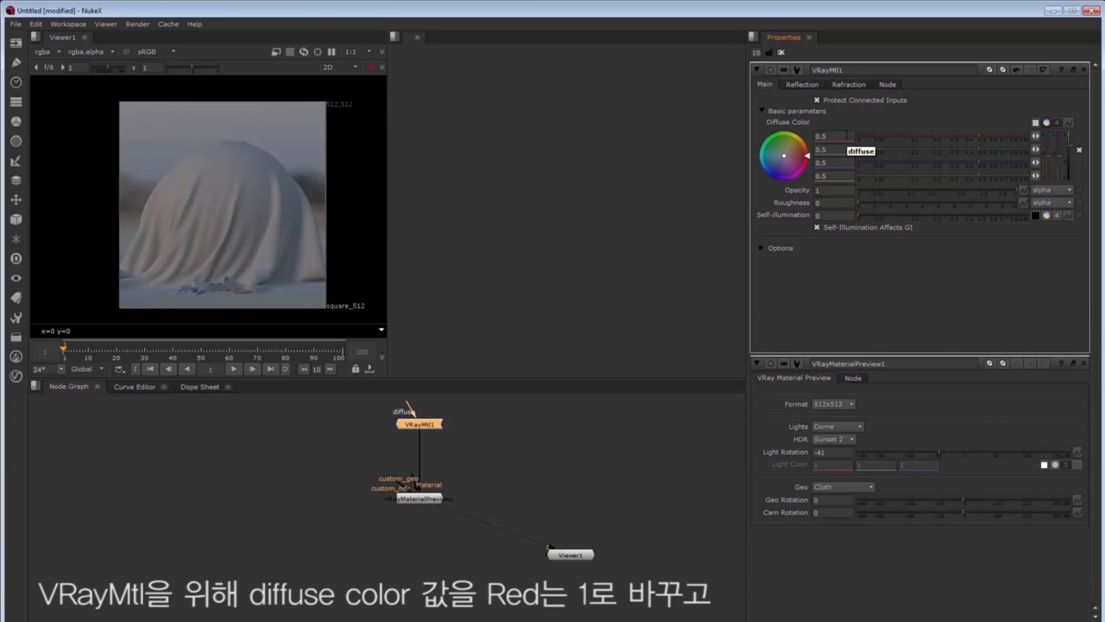
left_click_drag(839, 135, 813, 133)
type("1")
key("Tab")
type("0.25")
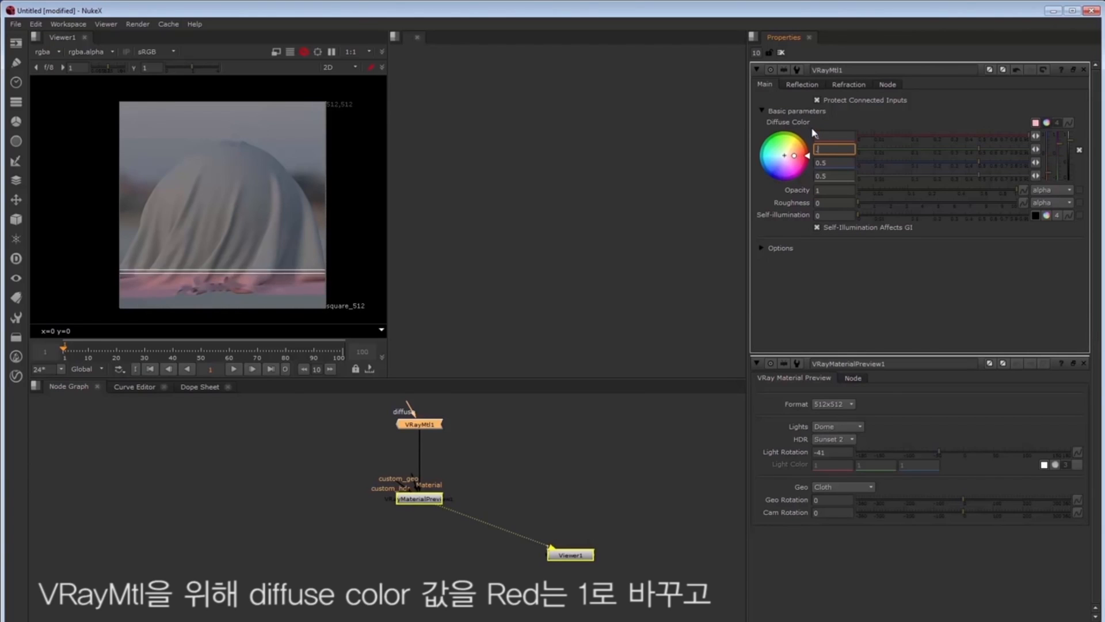
key("Tab")
type("0.25")
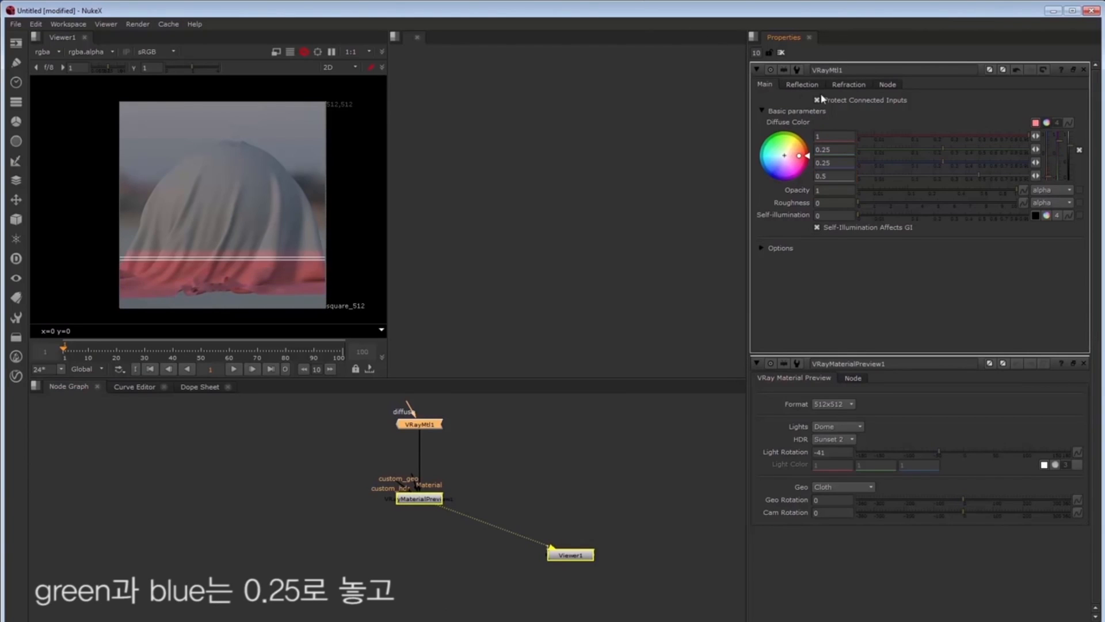
- Set the VRayMtl reflection color to 0.5
left_click(802, 84)
left_click_drag(835, 125, 813, 122)
type("0.5")
key("Tab")
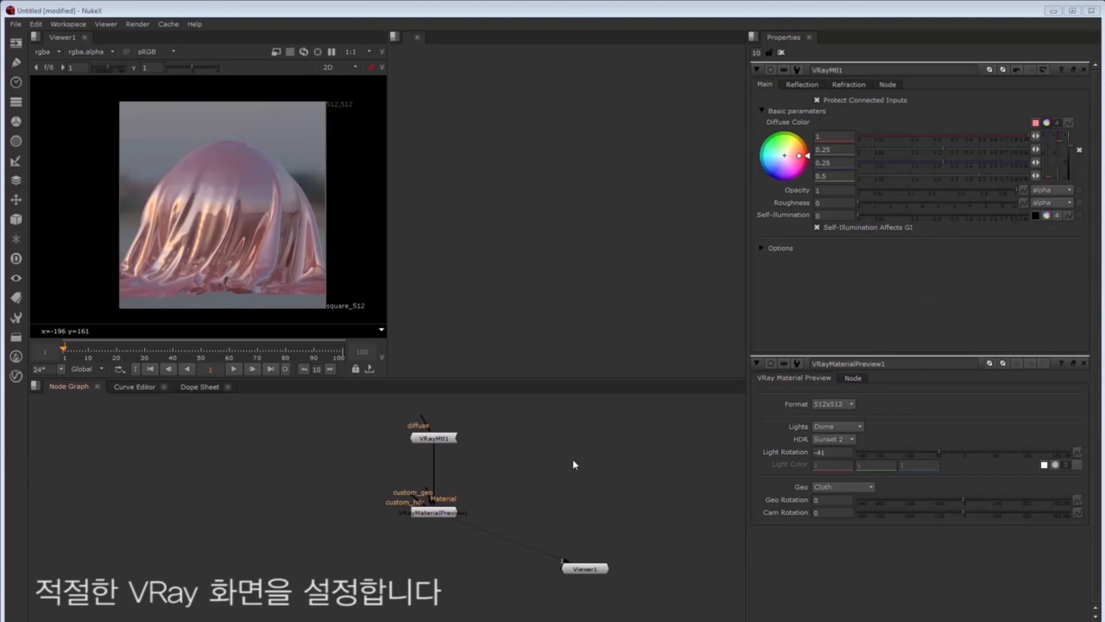
- Add a VRayCamera node beside the material preview nodes
key("Tab")
type("vraycam")
key("Return")
left_click_drag(570, 479, 566, 485)
- Set the camera's translation to 2500 on x, y and z, and its rotation to -35 on x and 45 on y
left_click(827, 85)
left_click_drag(839, 155, 803, 140)
type("2500")
key("Tab")
type("2500")
key("Tab")
type("2500")
key("Tab")
type("-35")
key("Tab")
type("45")
key("Tab")
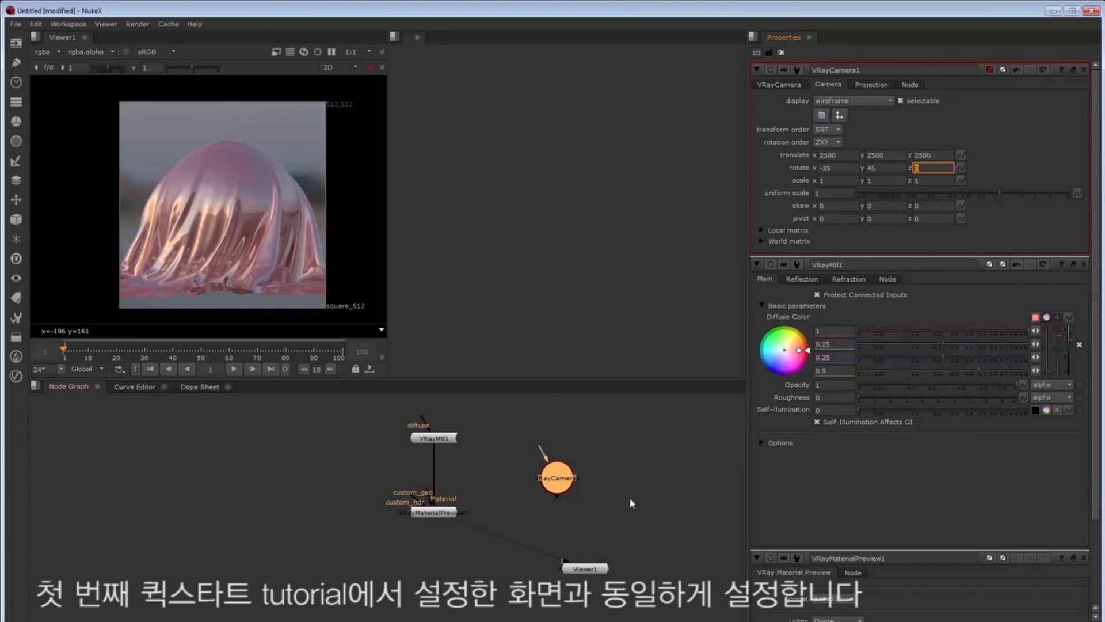
- Add a VRayRenderer node connected to the VRayCamera
key("Tab")
type("vrayren")
key("Return")
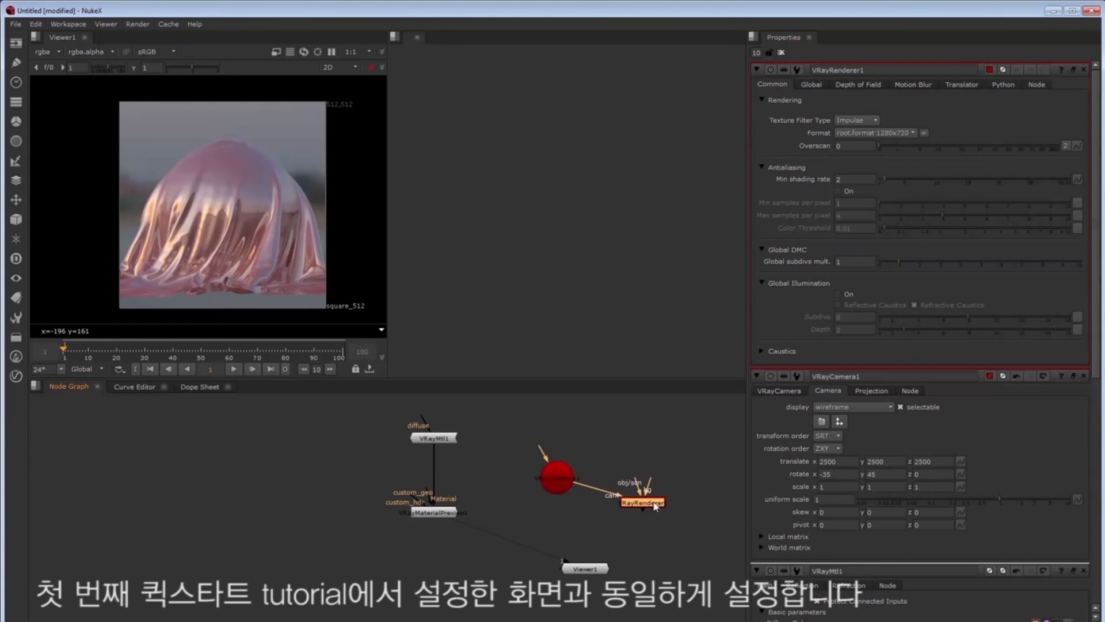
left_click_drag(654, 506, 655, 504)
- Clear the open node properties and add a Scene node connected to the renderer's obj/scn input, repositioning the setup
left_click(640, 434)
key("s")
left_click(781, 53)
key("Tab")
type("sce")
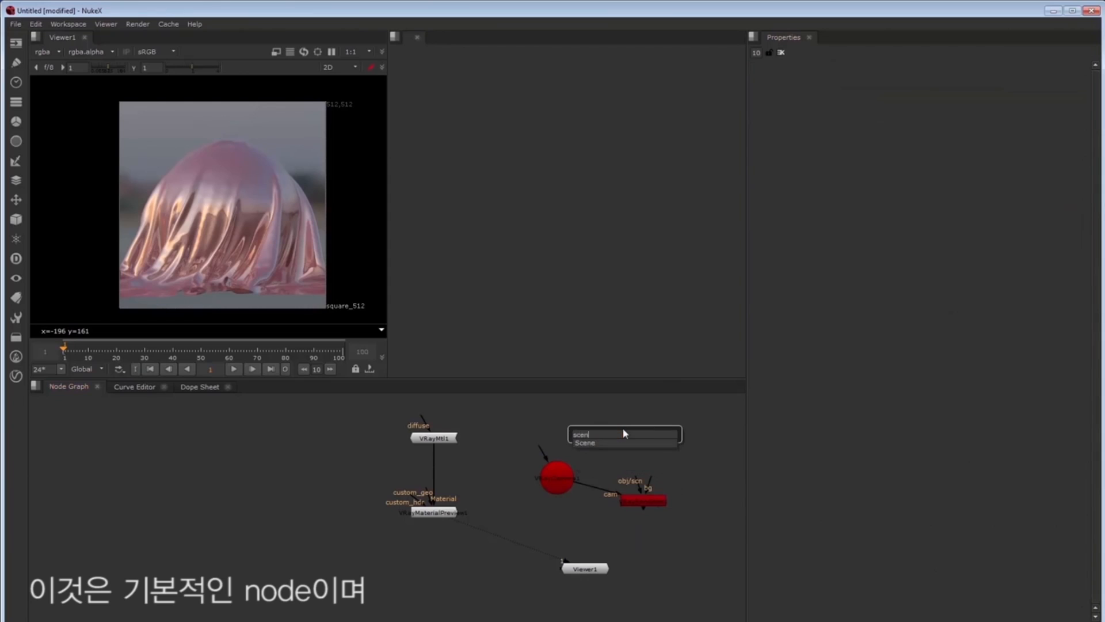
key("Return")
left_click_drag(637, 479, 641, 442)
left_click_drag(696, 421, 546, 511)
left_click_drag(647, 445, 646, 496)
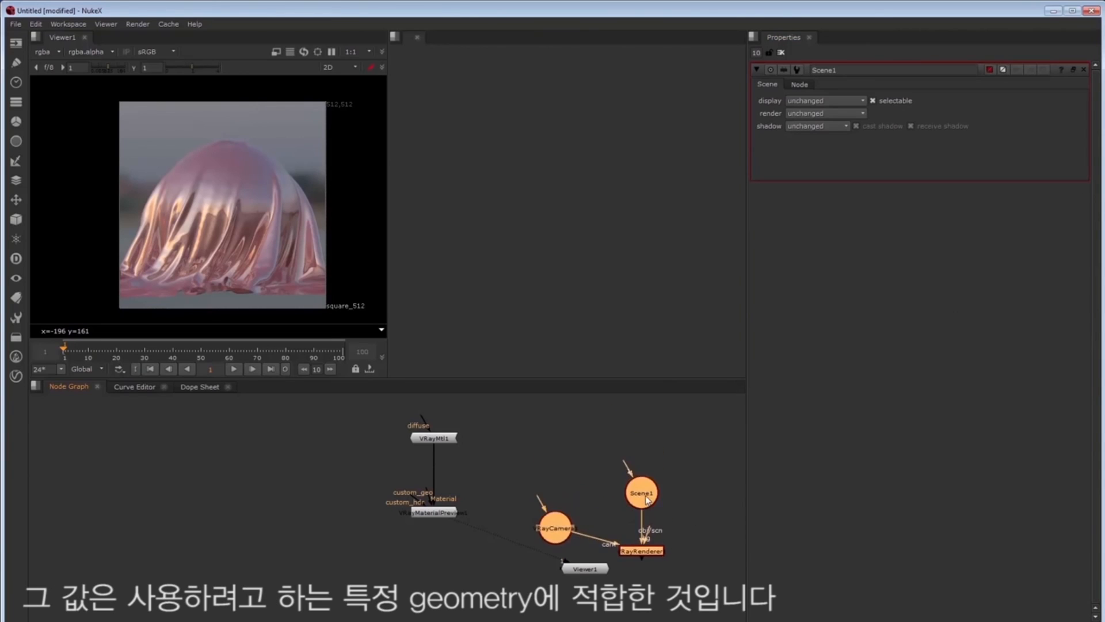
- Add a VRayLightDome node and place it near the camera
left_click(644, 428)
key("Tab")
type("vrayl")
key("Down")
key("Down")
key("Return")
left_click_drag(644, 428, 487, 533)
- Add a Read node that loads Road_A.hdr from the HDR Env folder
scroll(550, 446, "up", 2)
scroll(551, 475, "down", 3)
left_click(444, 434)
key("r")
left_click(344, 230)
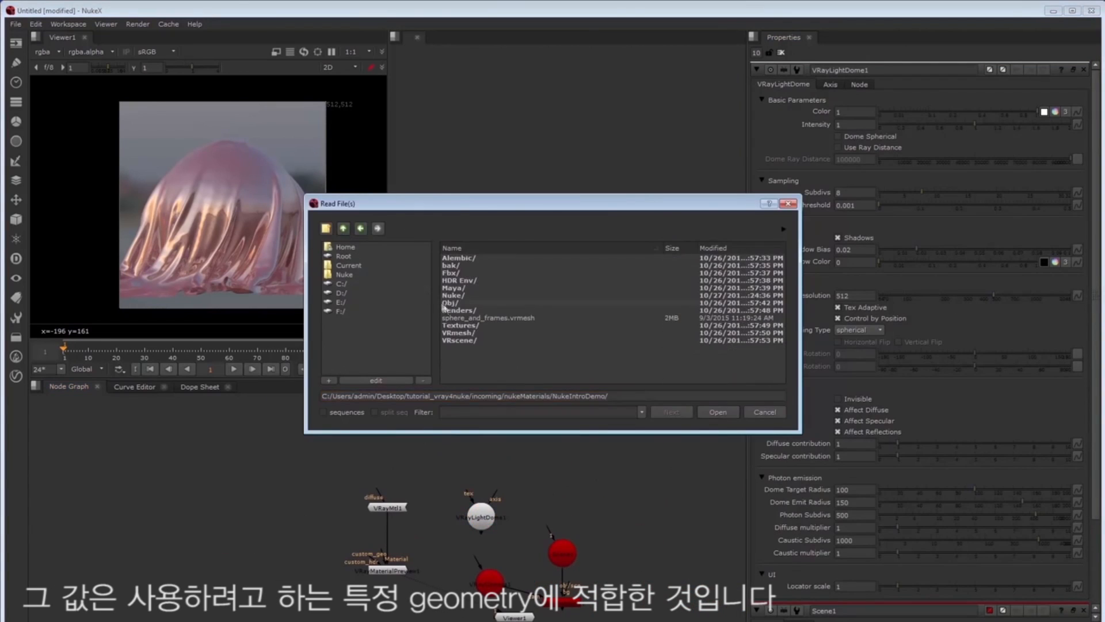
double_click(458, 280)
left_click(462, 303)
left_click(718, 412)
- Add a VRayProxy node, load sphere_and_frames.vrmesh from the VRmesh folder into it, and connect it to the Scene node
left_click(567, 532)
key("Tab")
type("VRayProxy")
key("Return")
left_click(1079, 250)
left_click(466, 265)
left_click(725, 413)
left_click_drag(549, 528, 563, 461)
- Show the VRayRenderer output in the viewer and delete the VRayMtl and VRayMaterialPreview nodes
left_click(569, 605)
key("1")
left_click_drag(434, 477, 335, 619)
key("Delete")
- Set the VRayCamera's vertical aperture to 24 and clear the open node properties
double_click(489, 533)
left_click(828, 85)
left_click(872, 84)
left_click(841, 126)
key("Tab")
type("24")
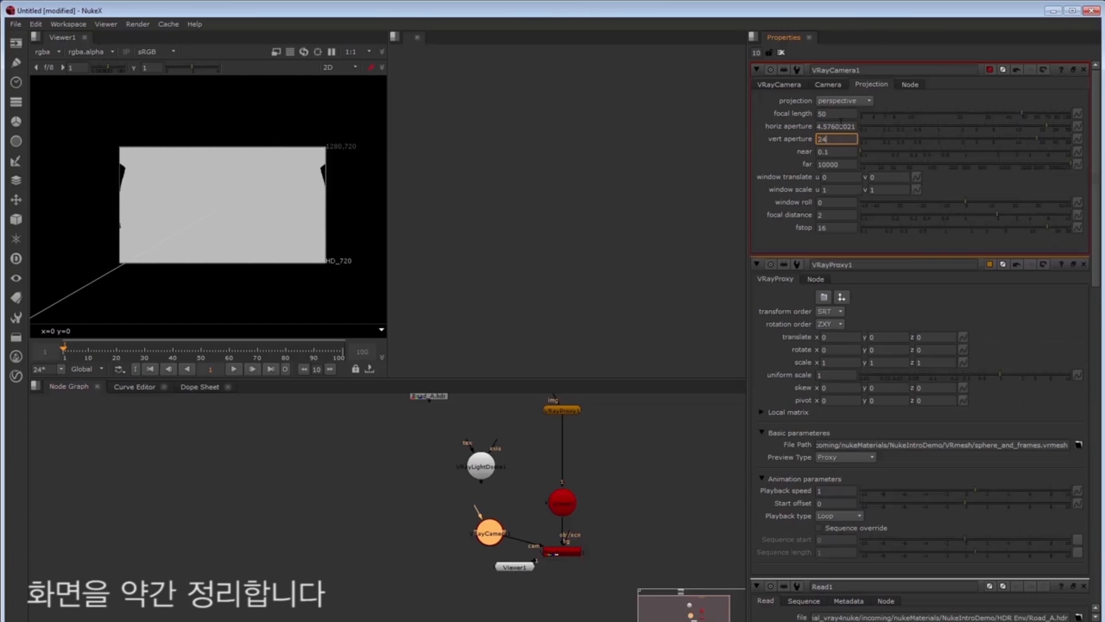
key("Return")
left_click(781, 87)
left_click(781, 53)
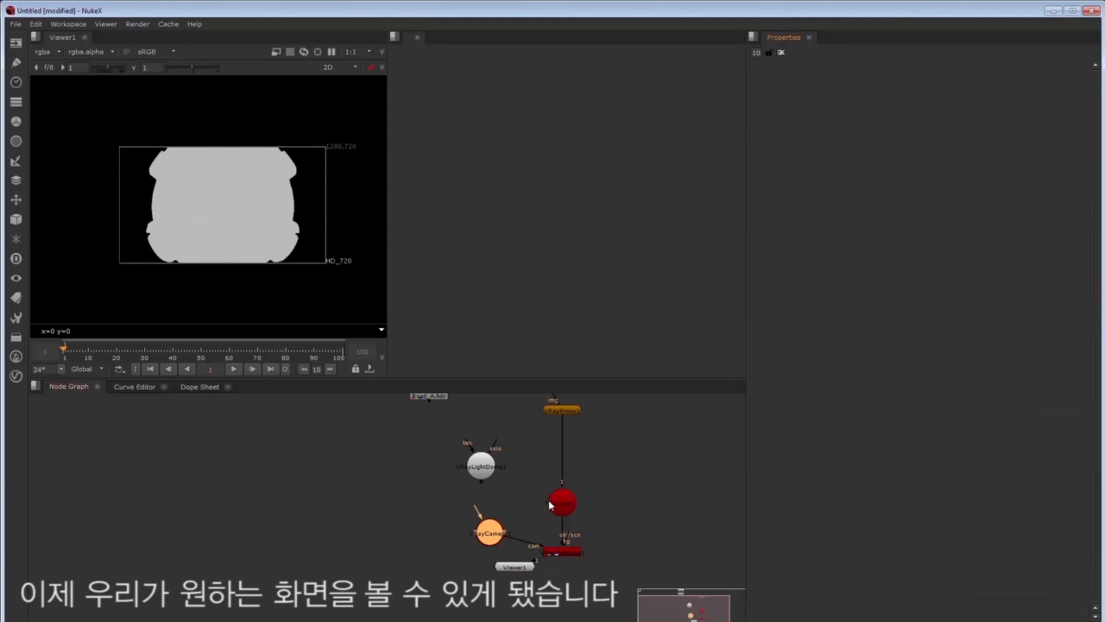
- Connect the Road_A.hdr Read node to the dome light's tex input and the dome light to the Scene
left_click_drag(474, 501, 427, 442)
left_click_drag(427, 442, 480, 471)
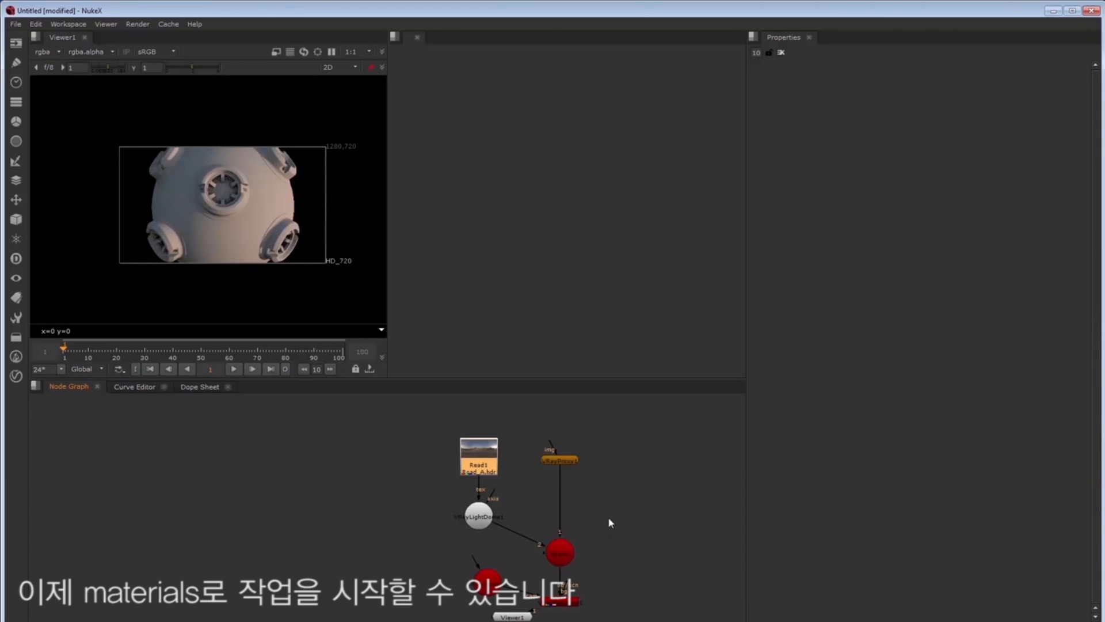
- Add a VRayMtl node beside the VRayProxy
left_click(628, 438)
key("Tab")
type("vraymtl")
key("Return")
- Insert an ApplyMaterial node below the VRayProxy and connect its mat input to the VRayMtl through a dot
left_click(575, 460)
key("Tab")
type("apply")
key("Return")
left_click_drag(561, 473, 628, 432)
left_click_drag(596, 471, 631, 505)
- Label the VRayMtl node Rust
double_click(633, 436)
left_click(802, 84)
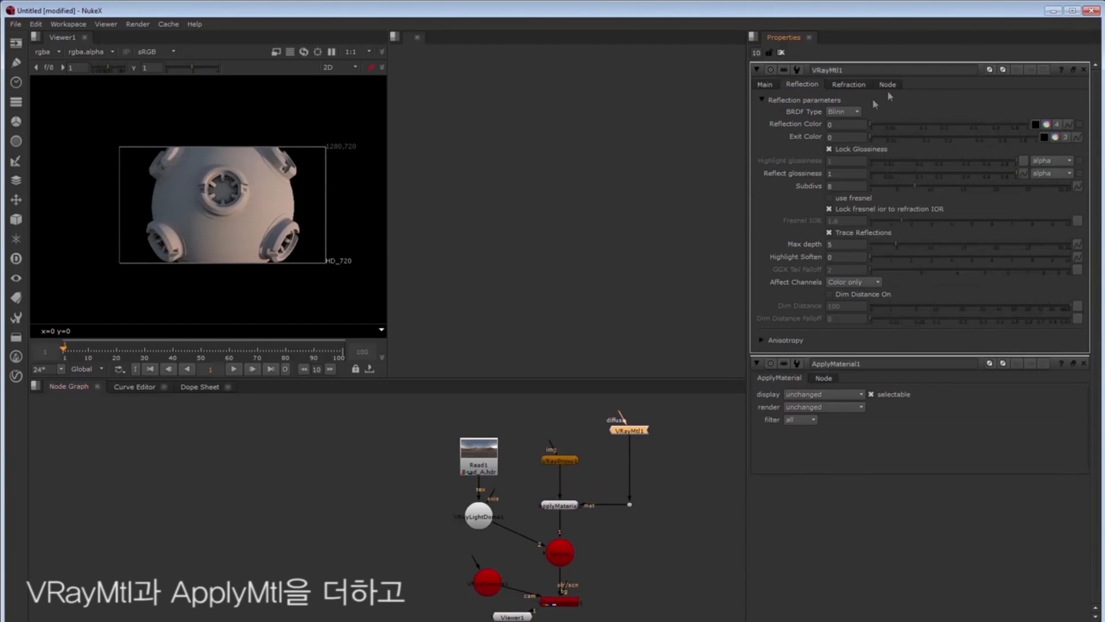
left_click(887, 84)
left_click(865, 109)
type("Rust")
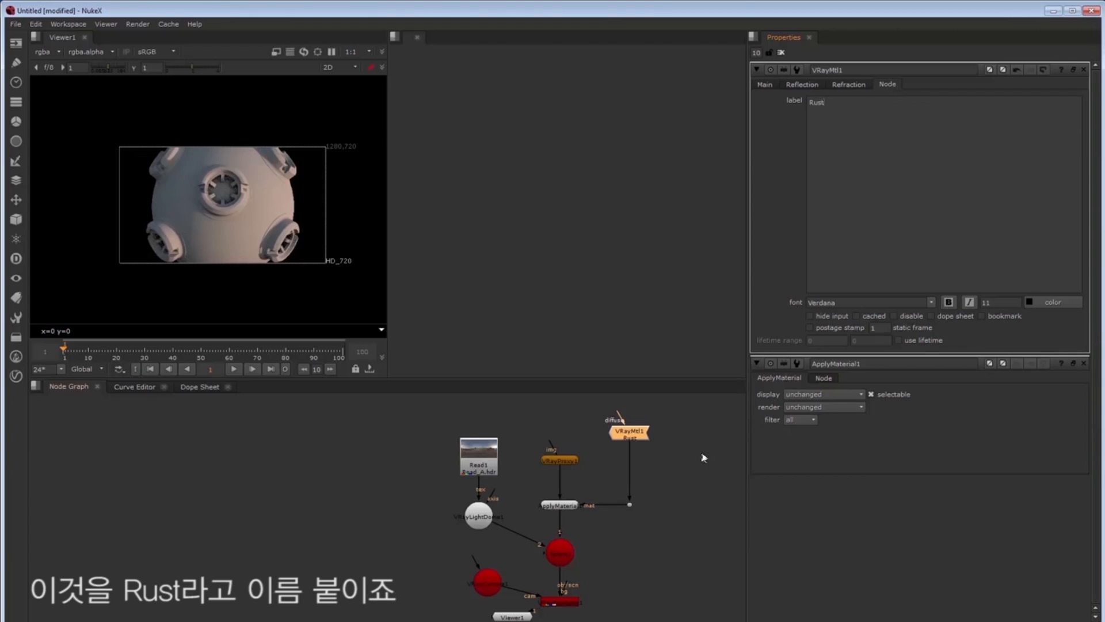
- Add a second VRayMtl node beside the Rust material, label it Metal, and clear the open node properties
left_click(700, 431)
key("Tab")
type("vraymtl")
key("Return")
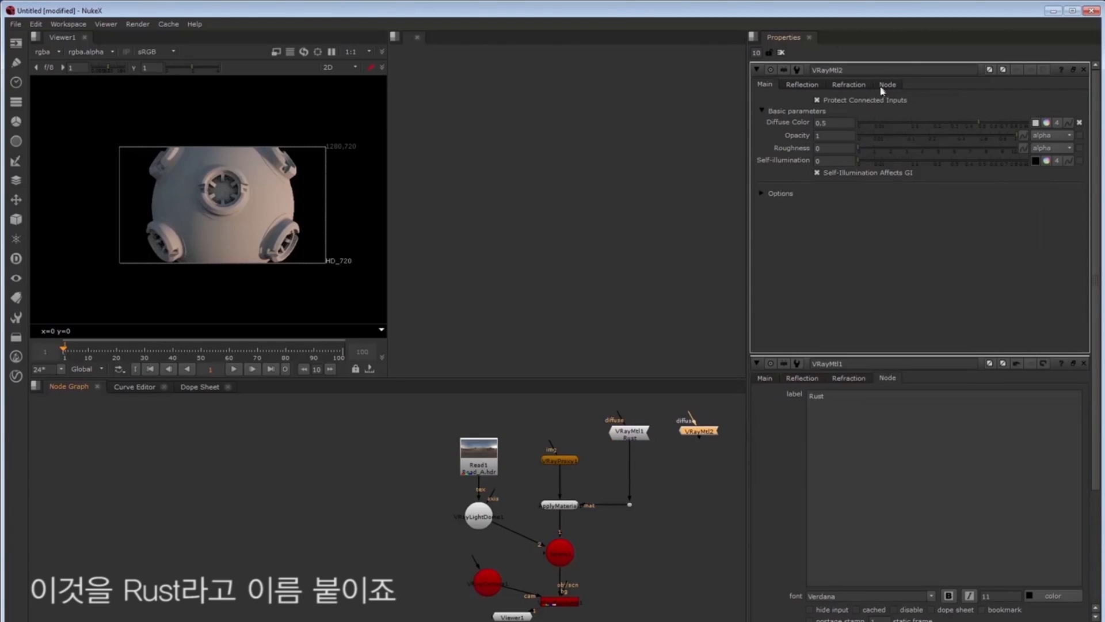
left_click(888, 85)
left_click(840, 112)
type("Metal")
left_click(765, 84)
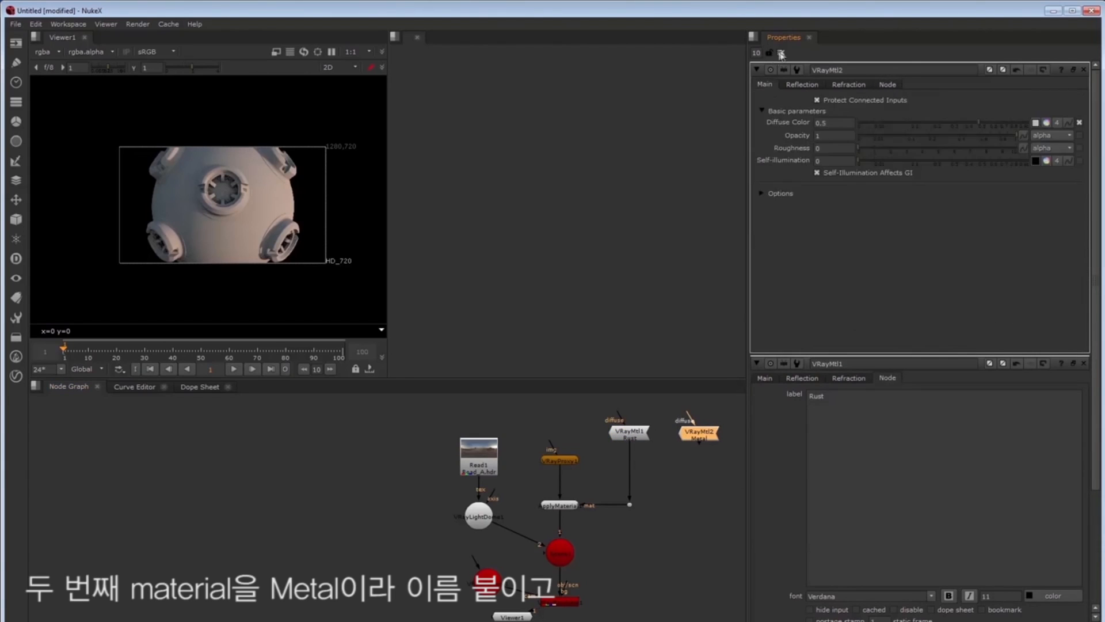
left_click(781, 52)
- Duplicate the ApplyMaterial node below the first one and connect the copy's mat input to the Metal material
left_click(557, 512)
left_click(558, 506)
key("ctrl+c")
key("ctrl+v")
left_click_drag(583, 521, 699, 434)
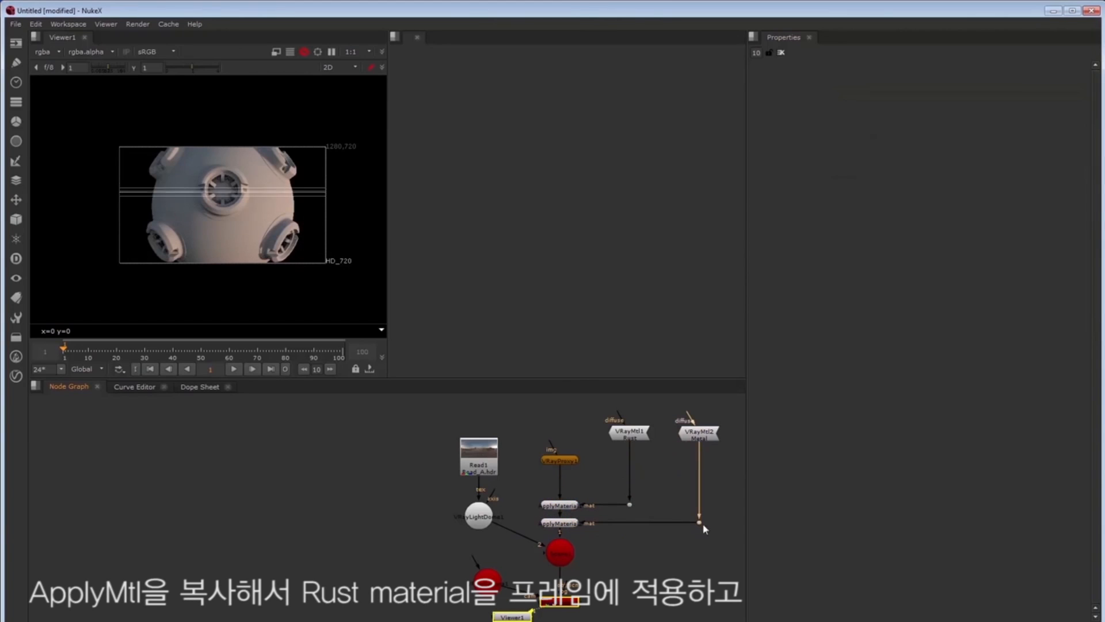
- Limit the Rust ApplyMaterial node to the object frames_VRayMtl2 with its name filter
left_click_drag(577, 514, 549, 509)
double_click(547, 502)
left_click(1061, 126)
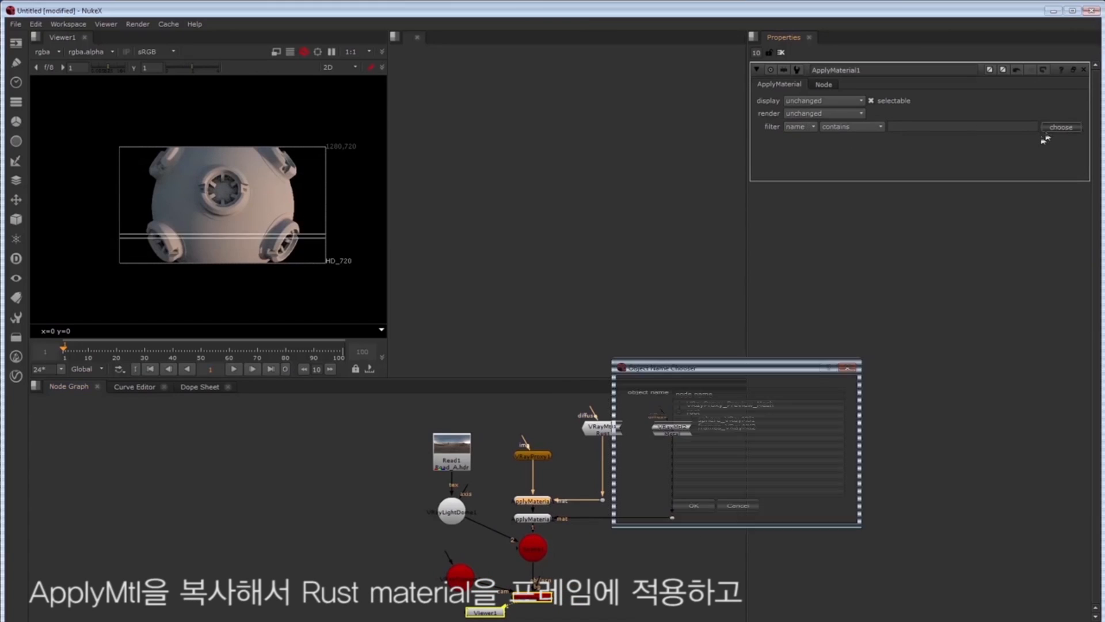
left_click(729, 419)
left_click(726, 427)
left_click(694, 505)
- Limit the Metal ApplyMaterial node to the object sphere_VRayMtl1 with its name filter
double_click(533, 518)
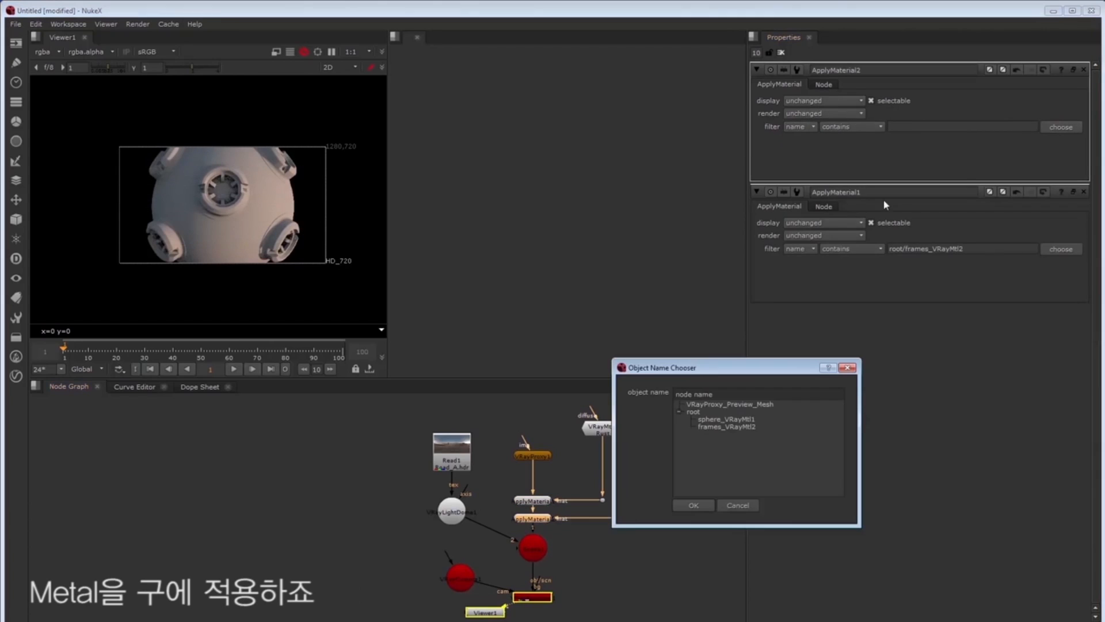
left_click(727, 419)
left_click(693, 505)
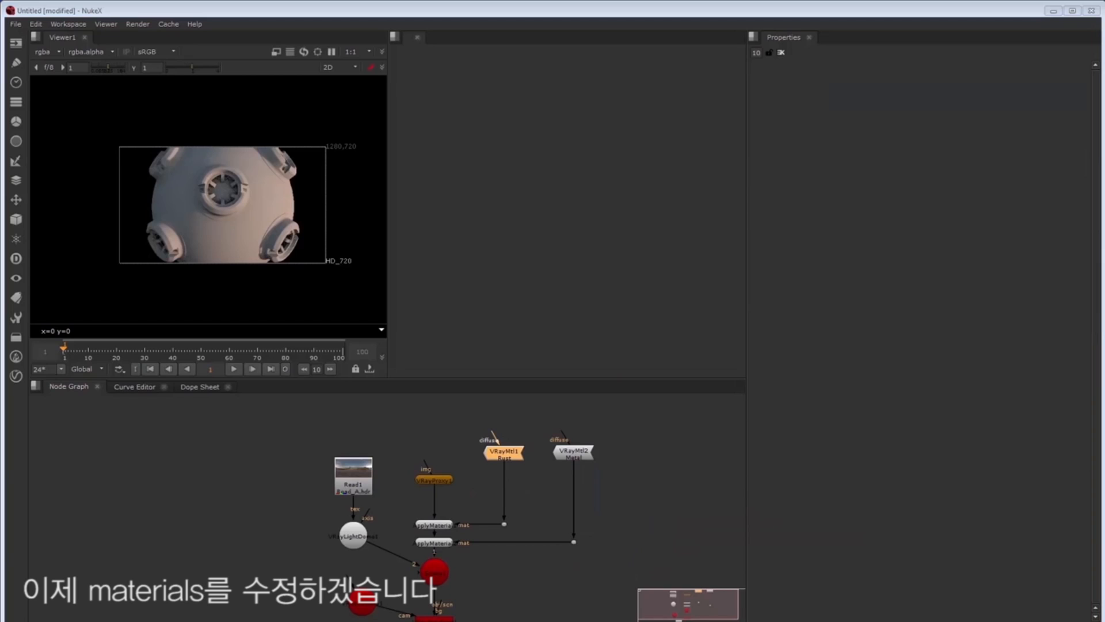
- Set the Rust material's diffuse colour to 0.123, 0.06, 0.027
double_click(511, 453)
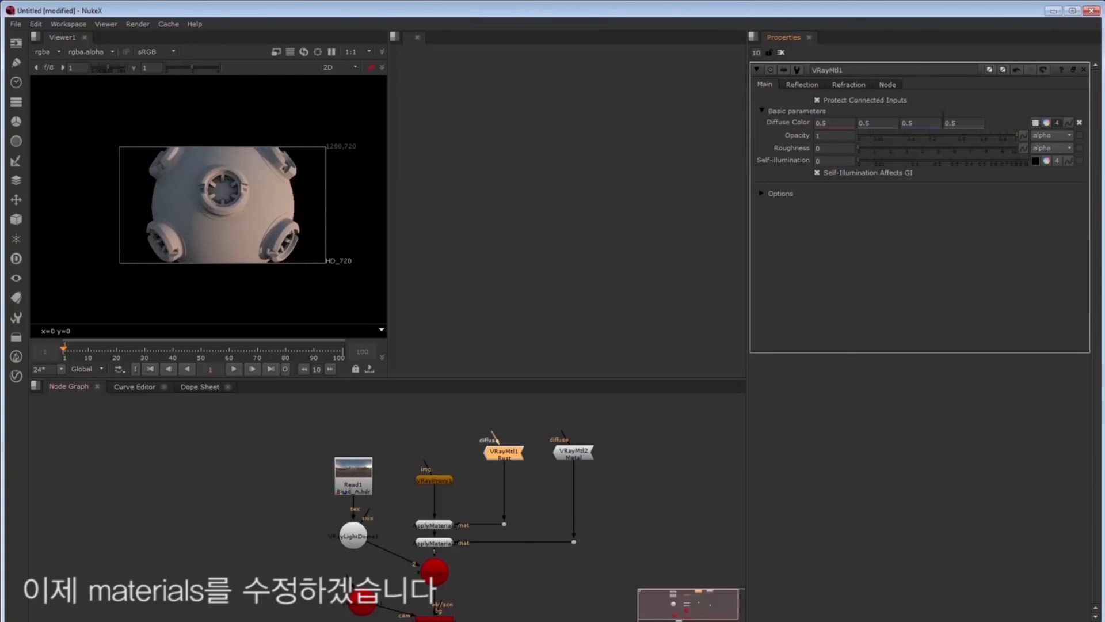
key("Tab")
type(".06")
key("Tab")
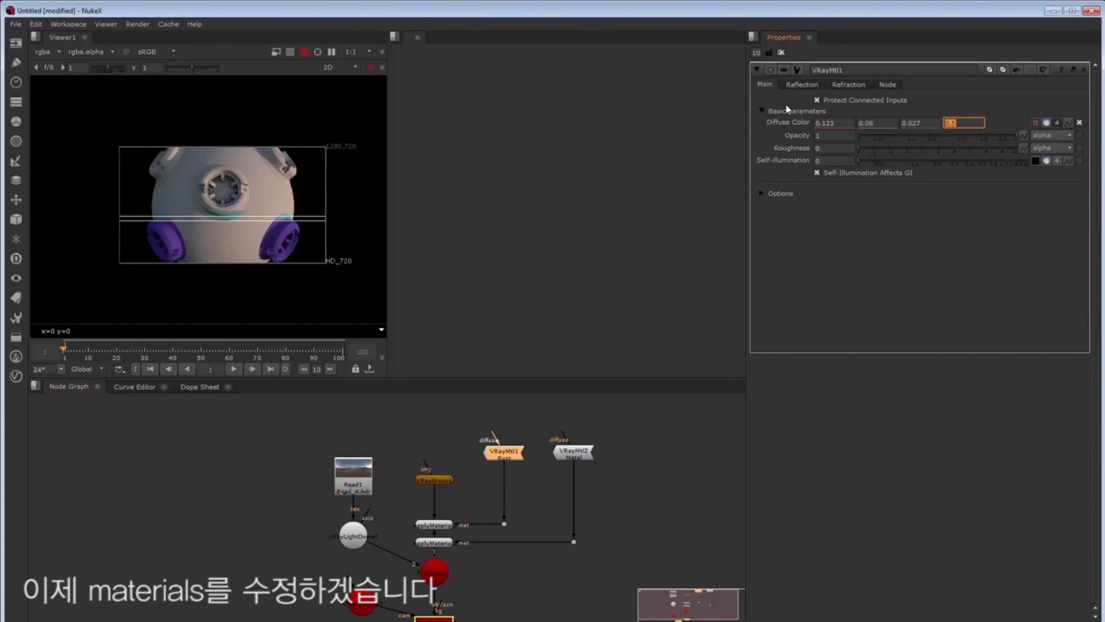
type(".027")
key("Tab")
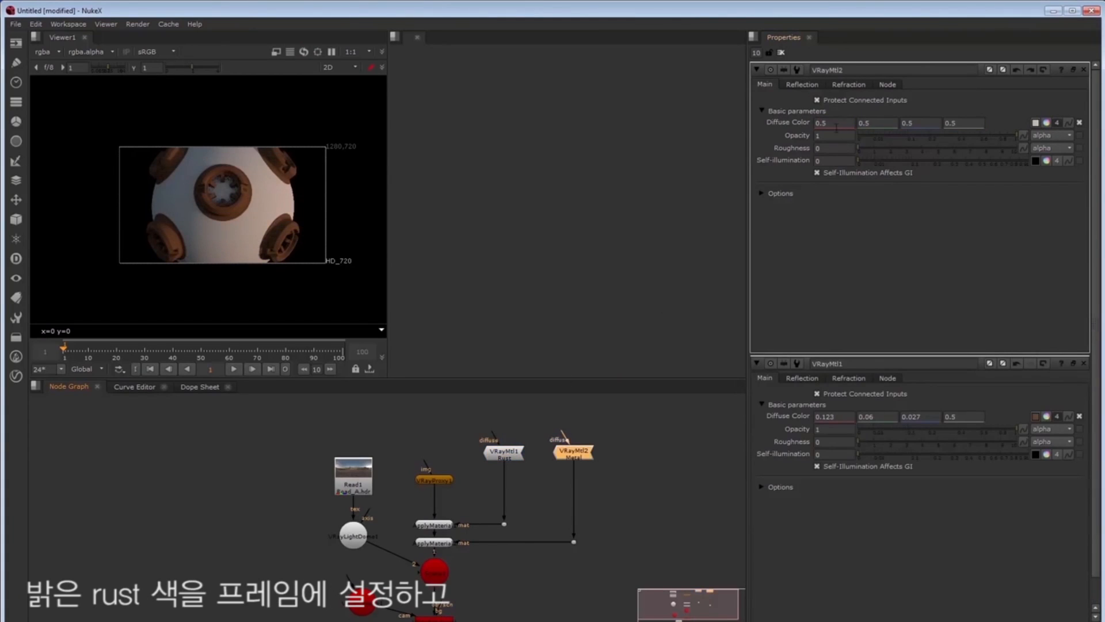
- Give the sphere's VRayMtl2 material a dark rust diffuse colour of 0.018, 0.004, 0.0036
left_click(836, 124)
type(".018")
key("Tab")
type(".004")
key("Tab")
type(".0036")
key("Tab")
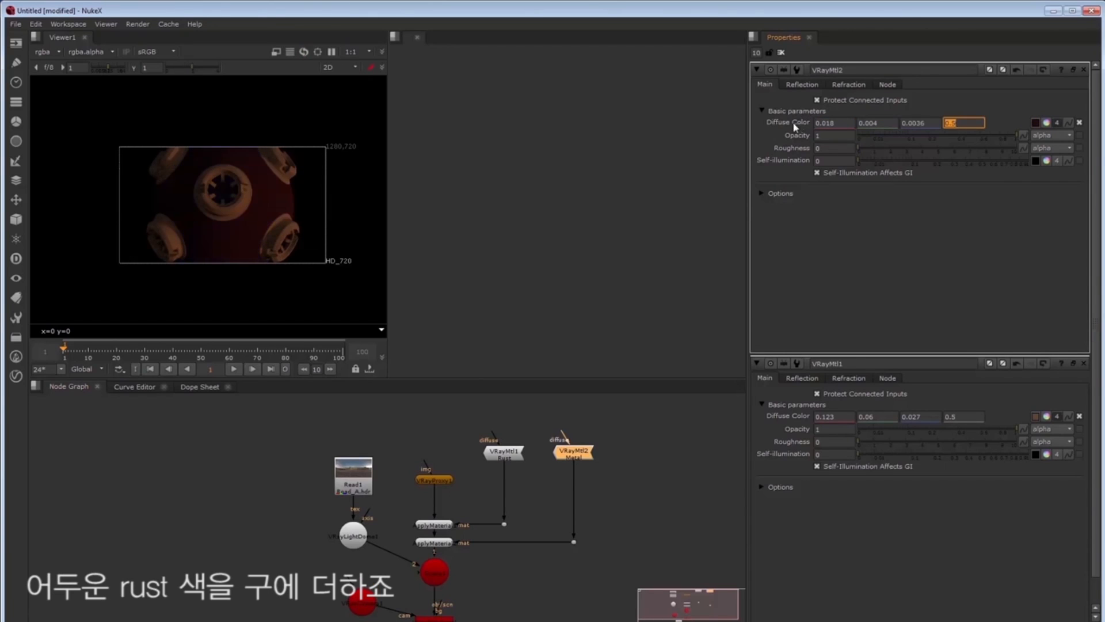
- Move the sphere's VRayMtl2 node together with its connection dot farther away from the Rust material
left_click_drag(642, 421, 551, 553)
left_click_drag(580, 453, 576, 489)
left_click(549, 419)
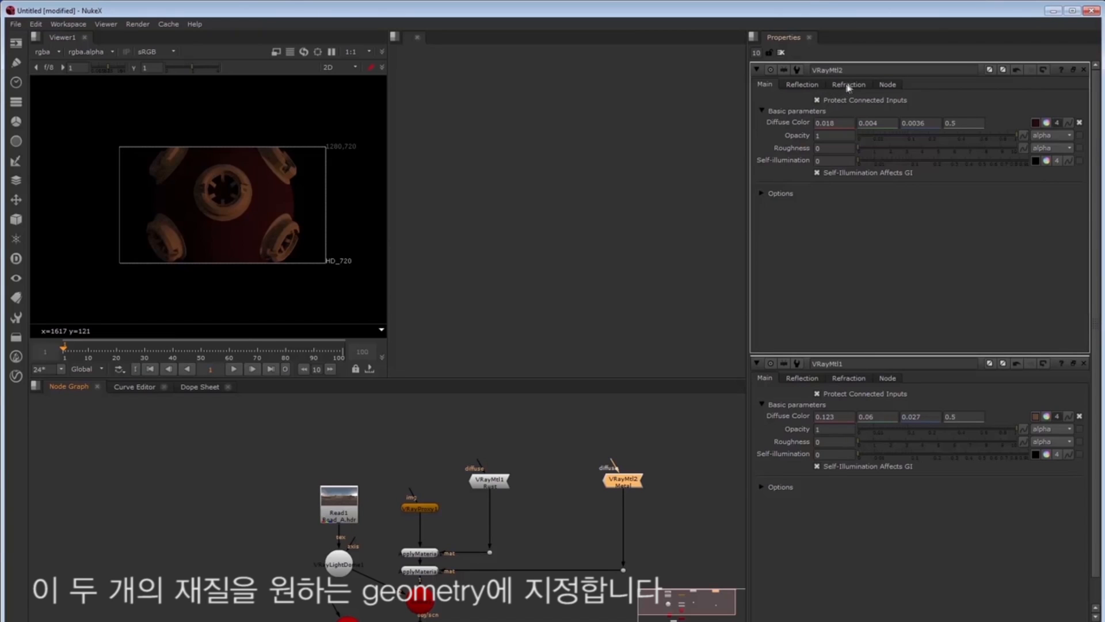
- Change the label of the sphere's VRayMtl2 material to Paint
left_click(854, 86)
left_click(887, 85)
double_click(817, 103)
type("Paint")
- Set the Paint material's diffuse colour to 0.0029, 0.057, 0.45 and clear the open node properties
left_click(765, 84)
double_click(830, 123)
type(".0029")
key("Tab")
type(".057")
key("Tab")
type(".")
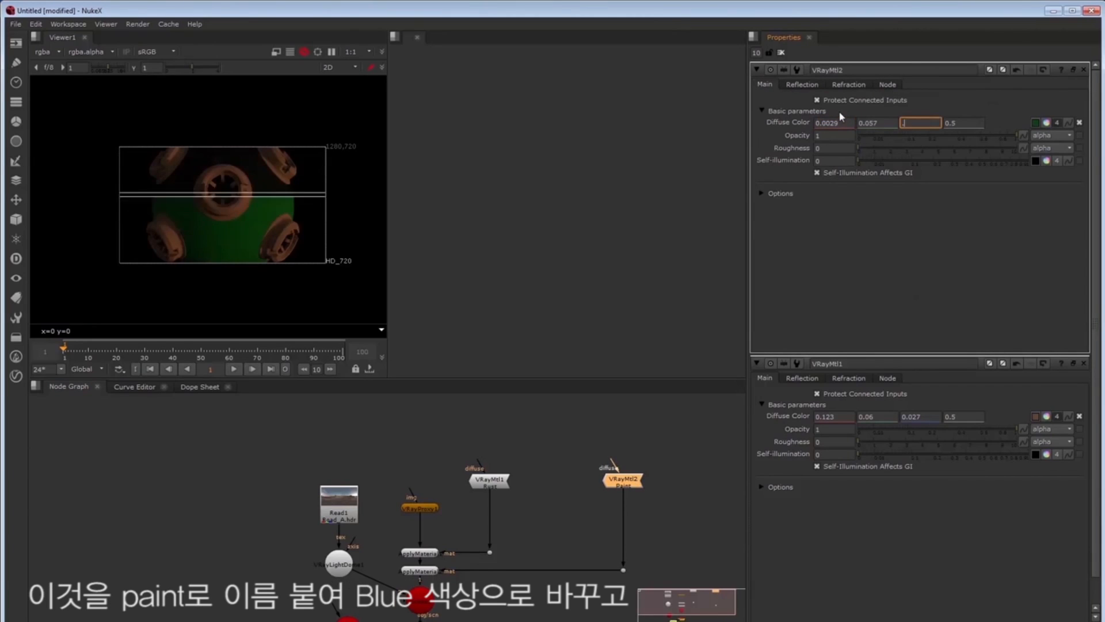
type("45")
key("Tab")
left_click(781, 53)
- Add a third VRayMtl node beside the Rust material and label it Metal
left_click(505, 483)
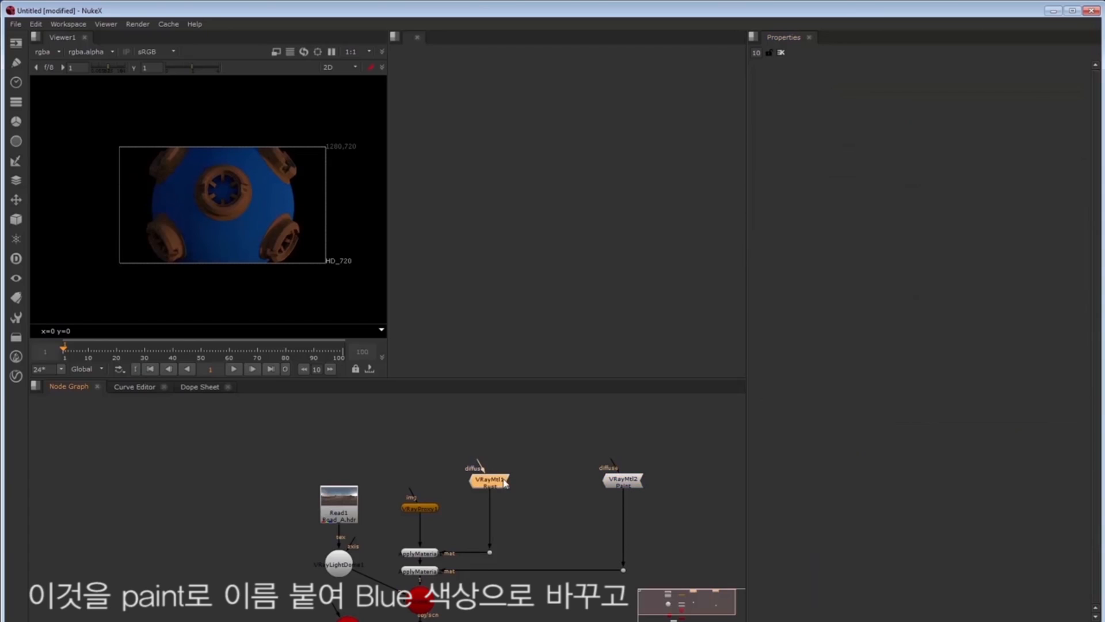
left_click(534, 485)
key("Tab")
key("Return")
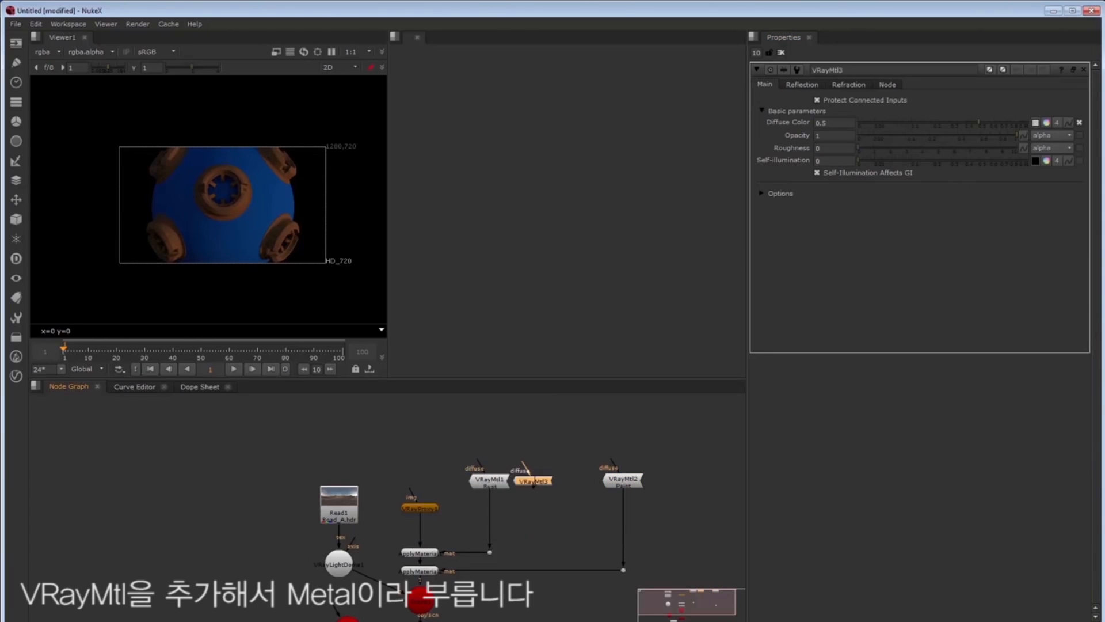
left_click(886, 85)
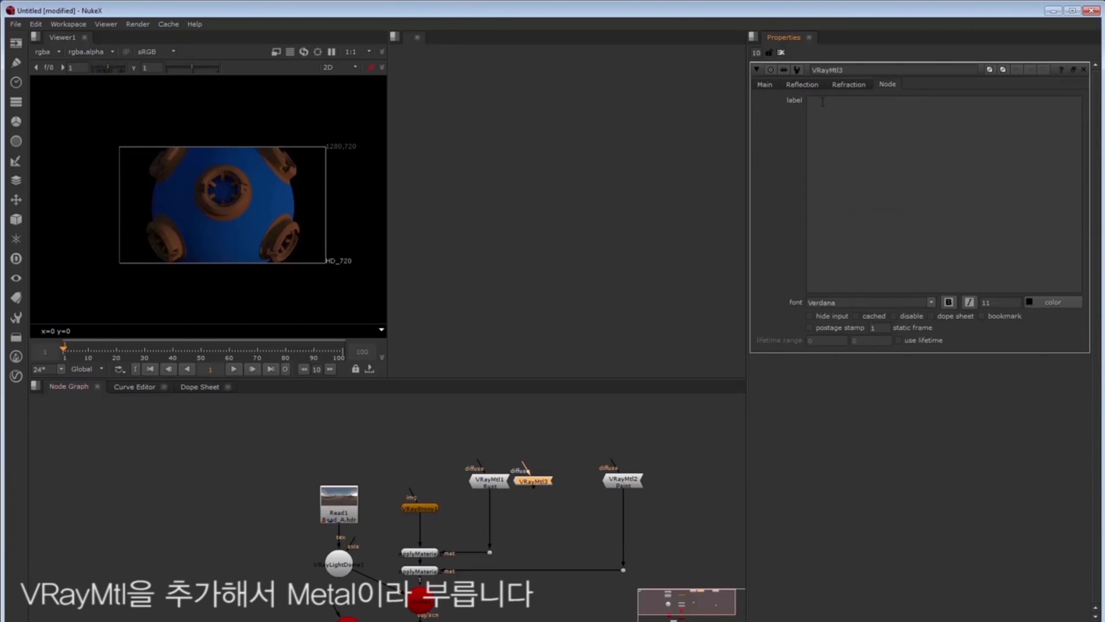
left_click(823, 104)
type("Metal")
- Set the new Metal material's diffuse colour to 0.1, 0.1, 0.1 and space its node slightly away from Rust
left_click(764, 86)
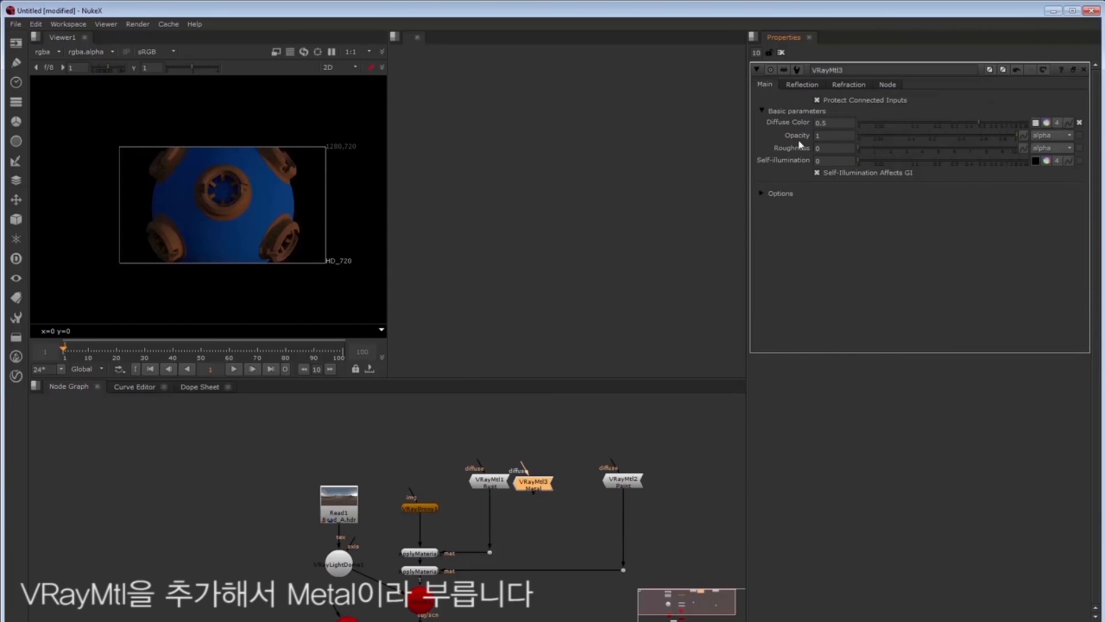
type("0.1")
key("Tab")
type("0.1")
key("Tab")
type("0.1")
key("Tab")
left_click_drag(533, 483, 534, 482)
left_click_drag(535, 482, 540, 481)
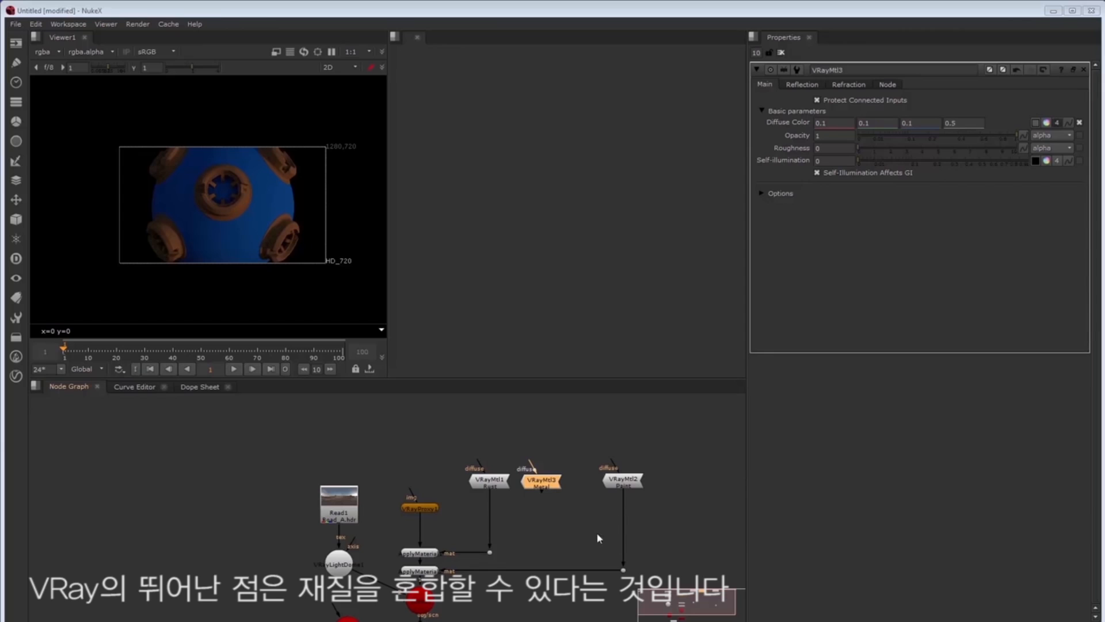
- Add a VRayMtlBlend node combining Rust and Metal, and insert it into the connection below the Rust material
left_click(515, 514)
key("Tab")
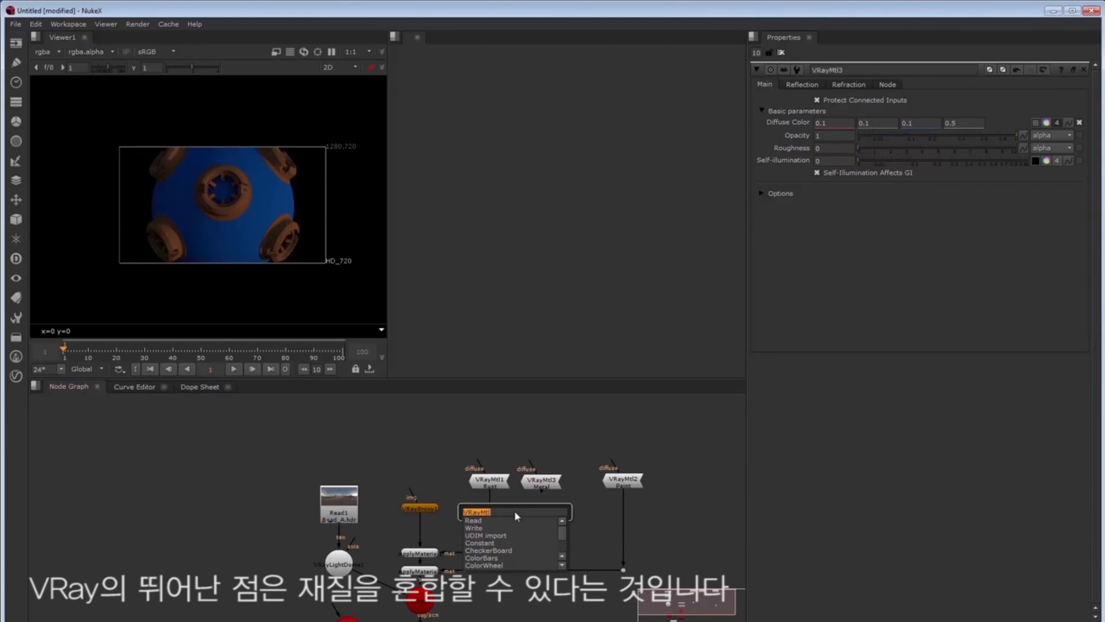
type("vrayb")
key("BackSpace")
key("BackSpace")
key("BackSpace")
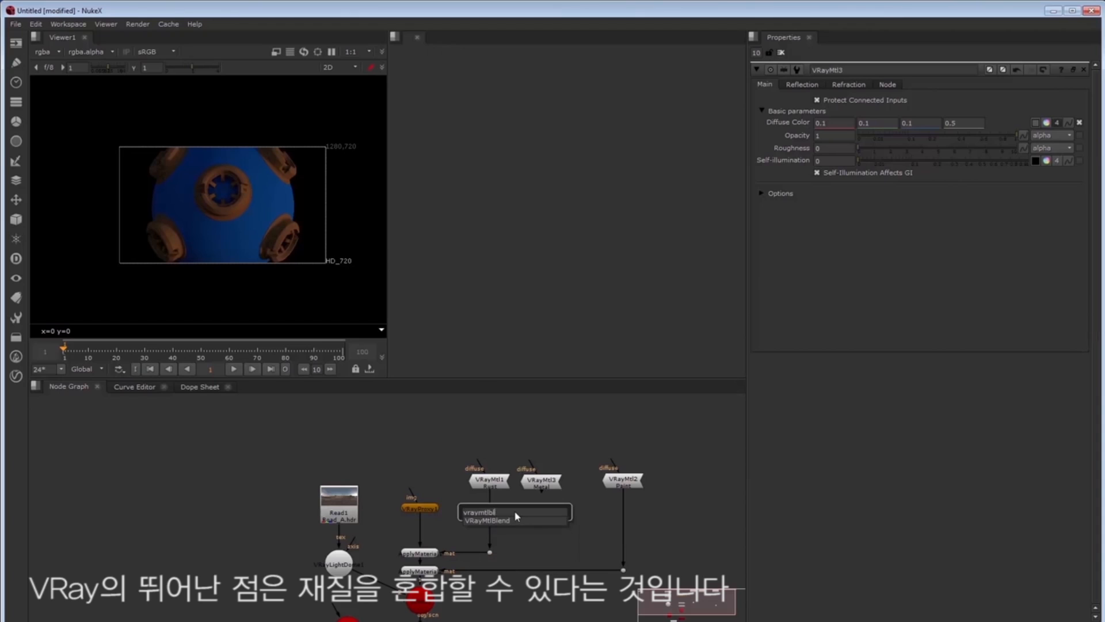
key("Return")
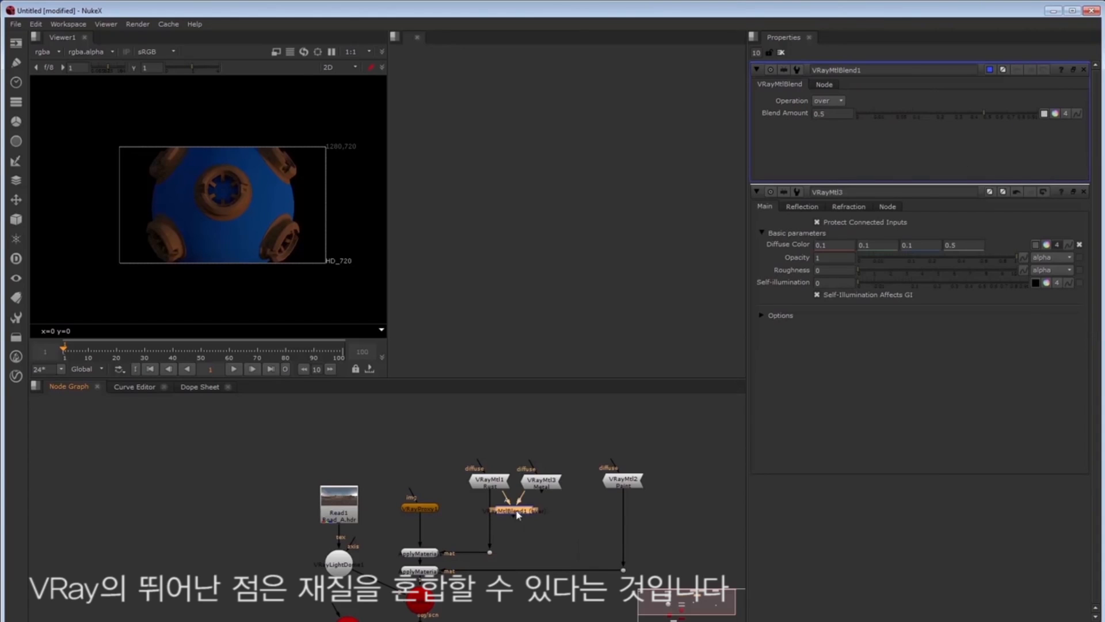
mouse_move(484, 511)
left_mouse_down()
mouse_move(537, 484)
mouse_move(492, 528)
left_mouse_up()
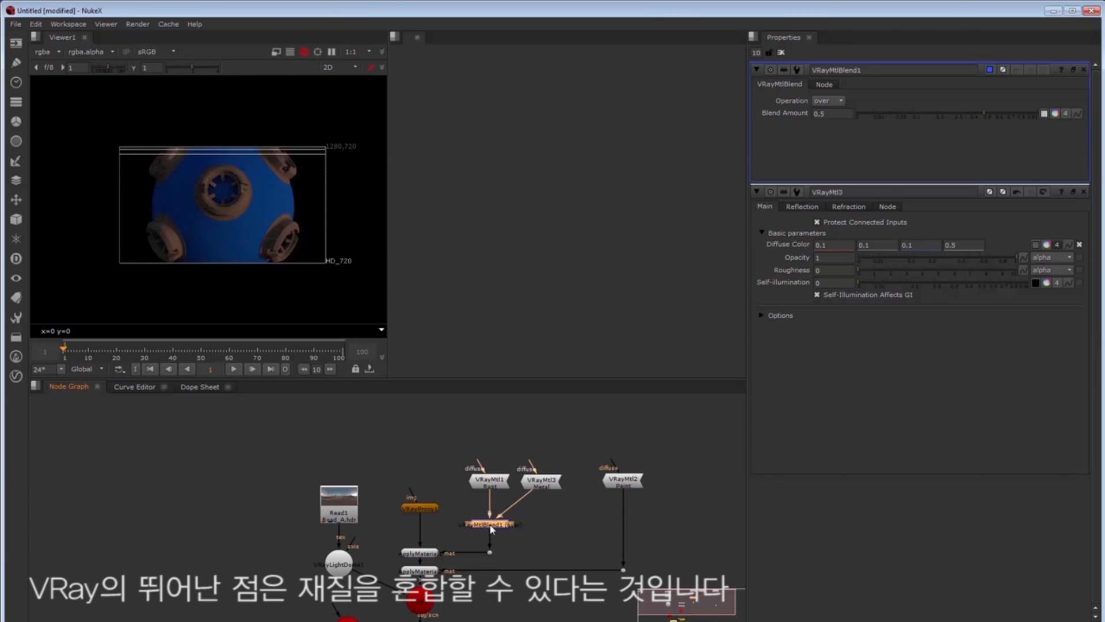
- Load the texture bombLink.1001.jpg from the NukeIntroDemo Textures folder into a Read node above the materials
key("r")
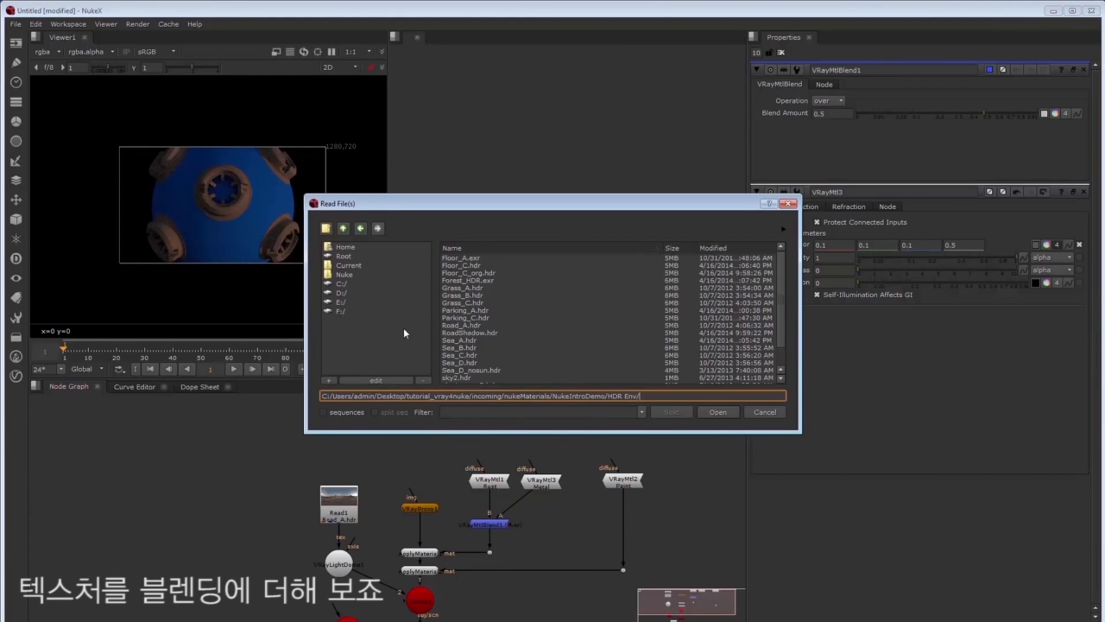
left_click(343, 229)
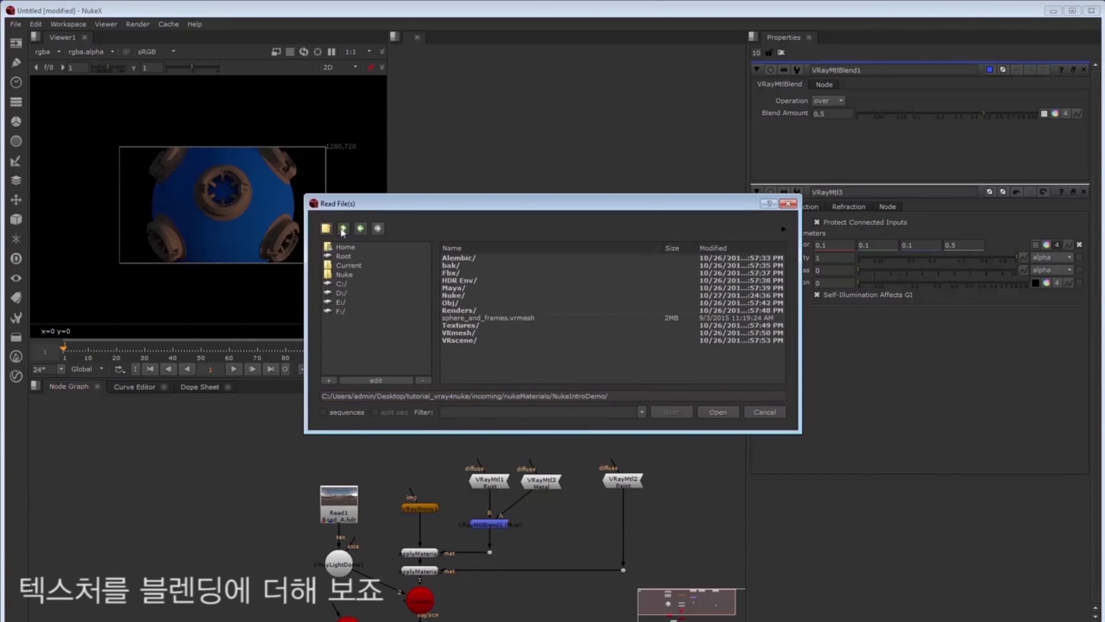
double_click(453, 325)
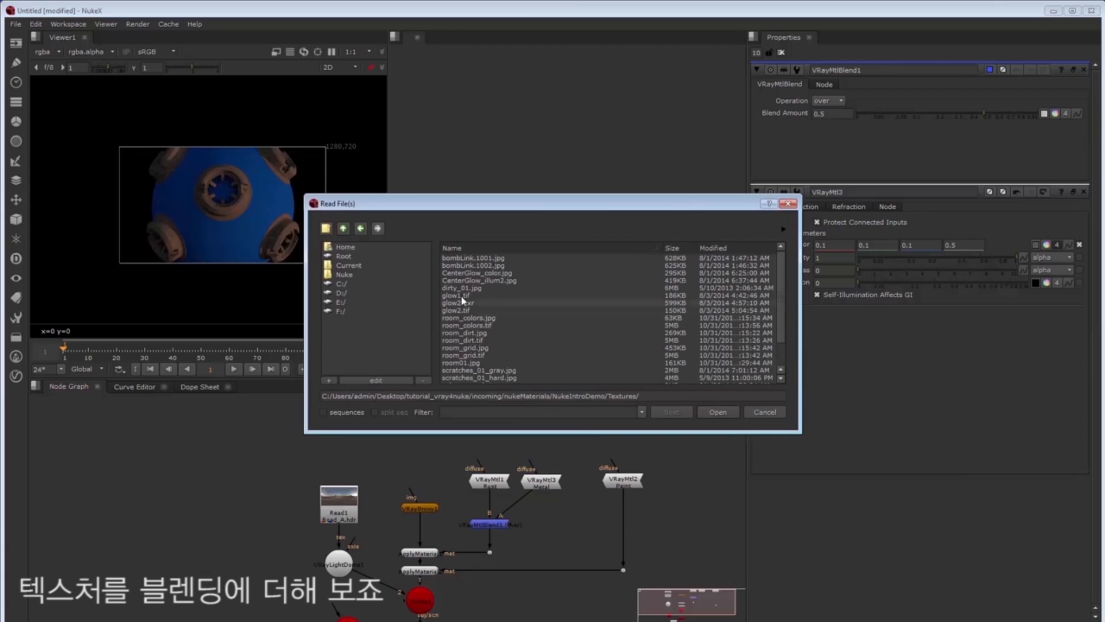
left_click_drag(482, 258, 482, 267)
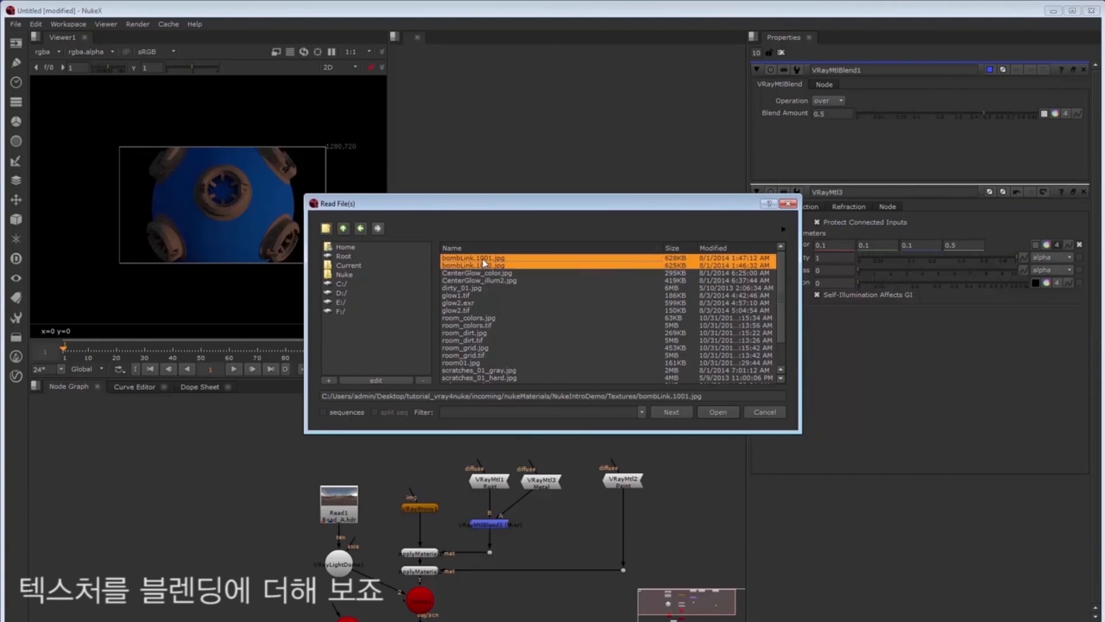
left_click(484, 261)
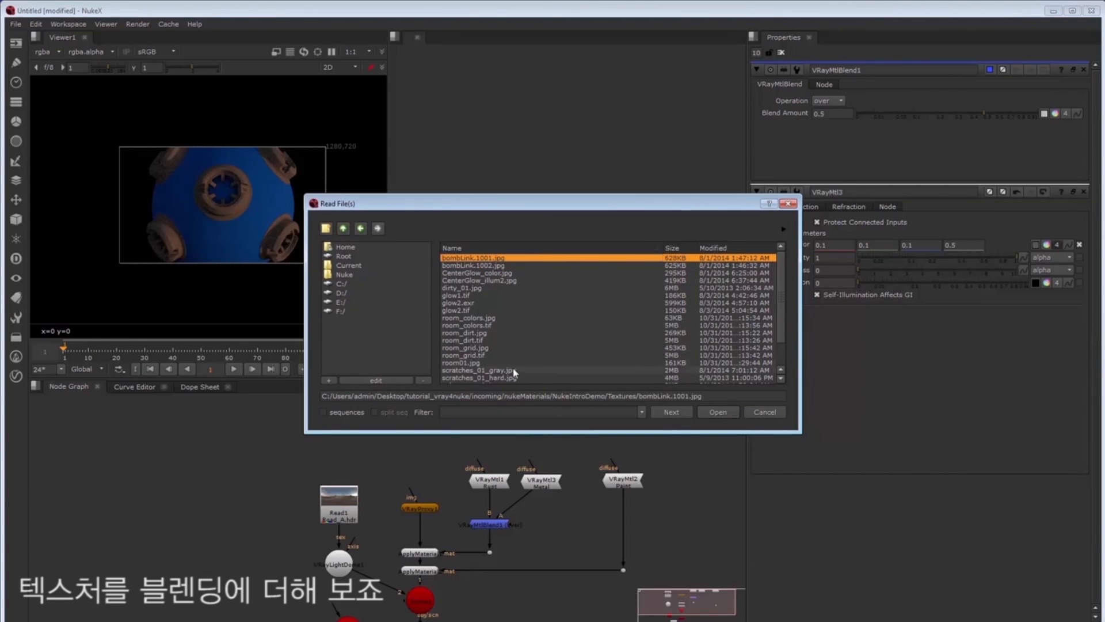
left_click(468, 304)
left_click(493, 265)
left_click(495, 257)
left_click(718, 412)
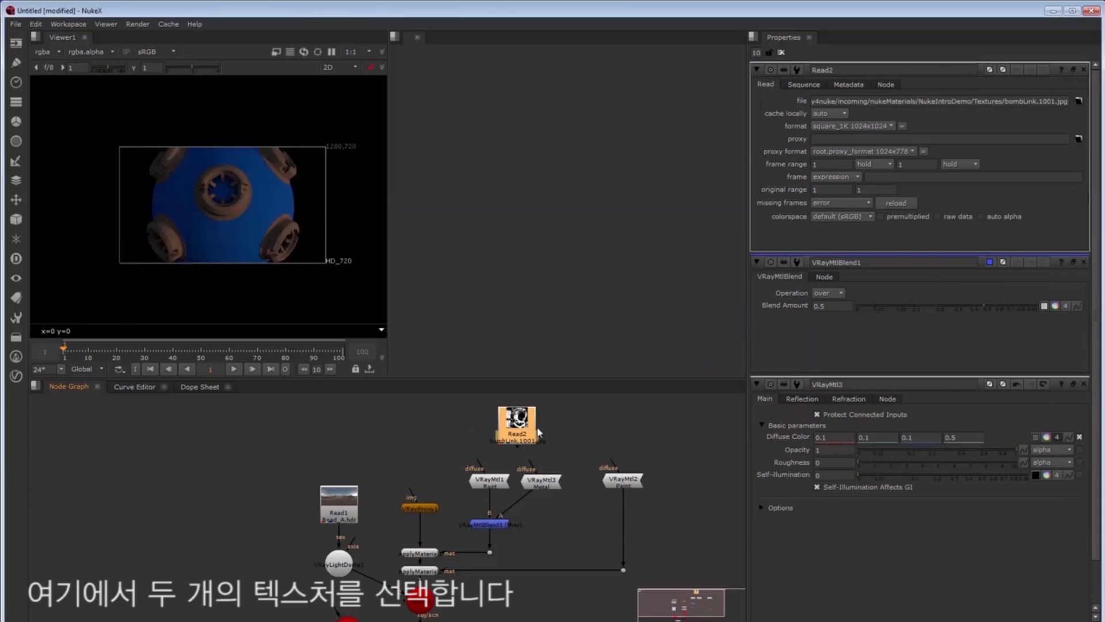
key("r")
left_click(468, 304)
left_click(721, 416)
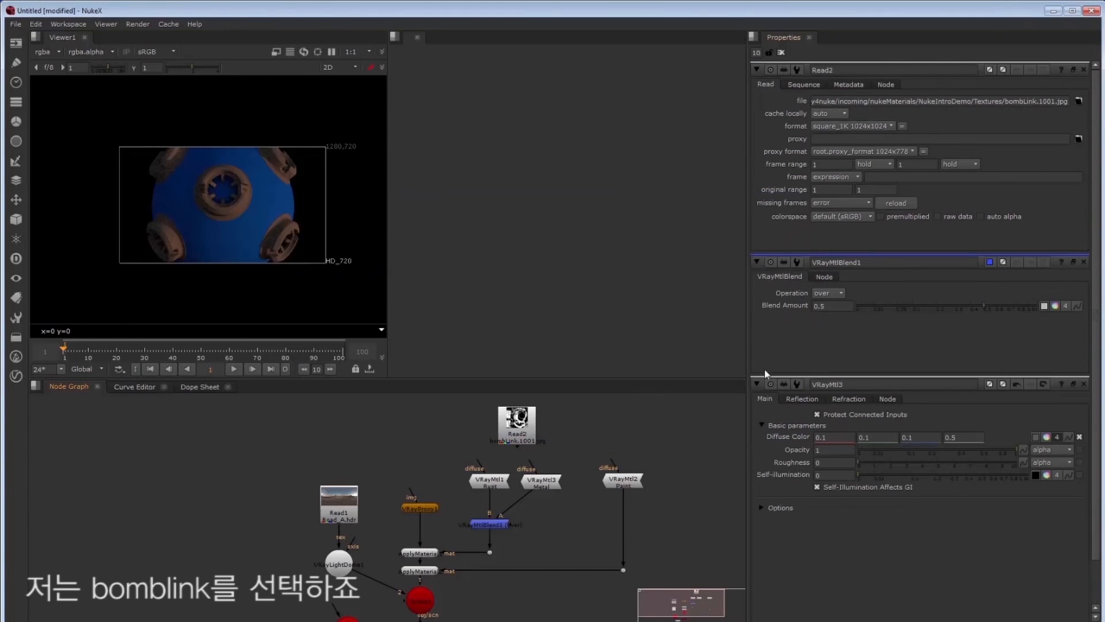
- Load the texture sphere_mask_3.jpg into another Read node and place it above and beyond the Paint material
left_click(634, 431)
key("r")
scroll(486, 323, "down", 3)
left_click(506, 370)
left_click(720, 414)
left_click_drag(642, 439, 697, 431)
- Move the bombLink texture node aside and connect it to the mask input of the Rust and Metal blend
left_click_drag(516, 429, 449, 429)
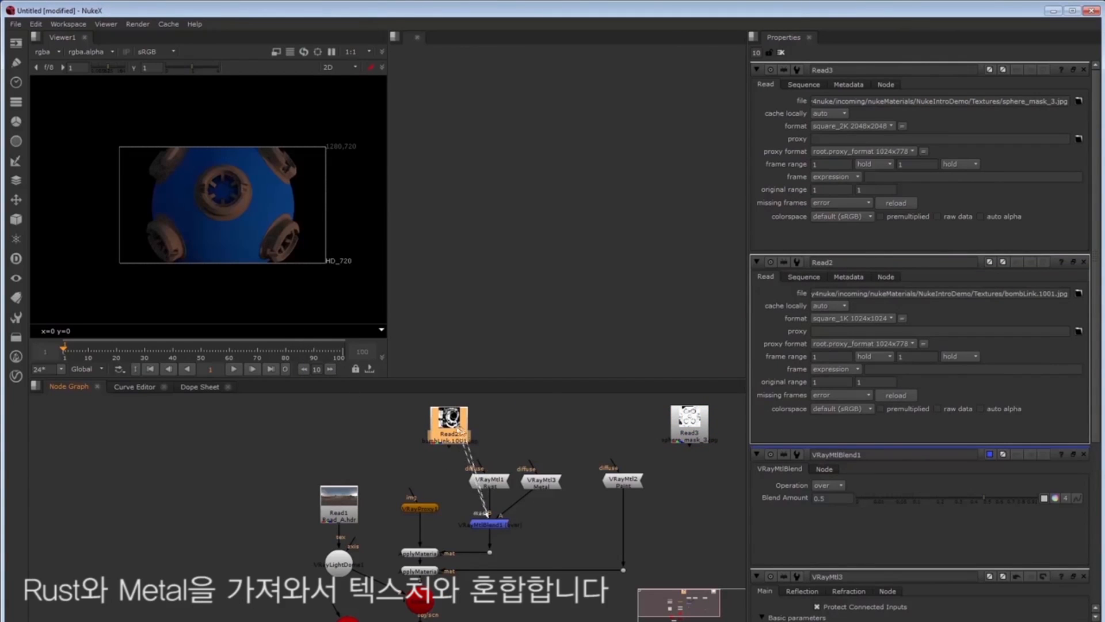
scroll(240, 202, "up", 2)
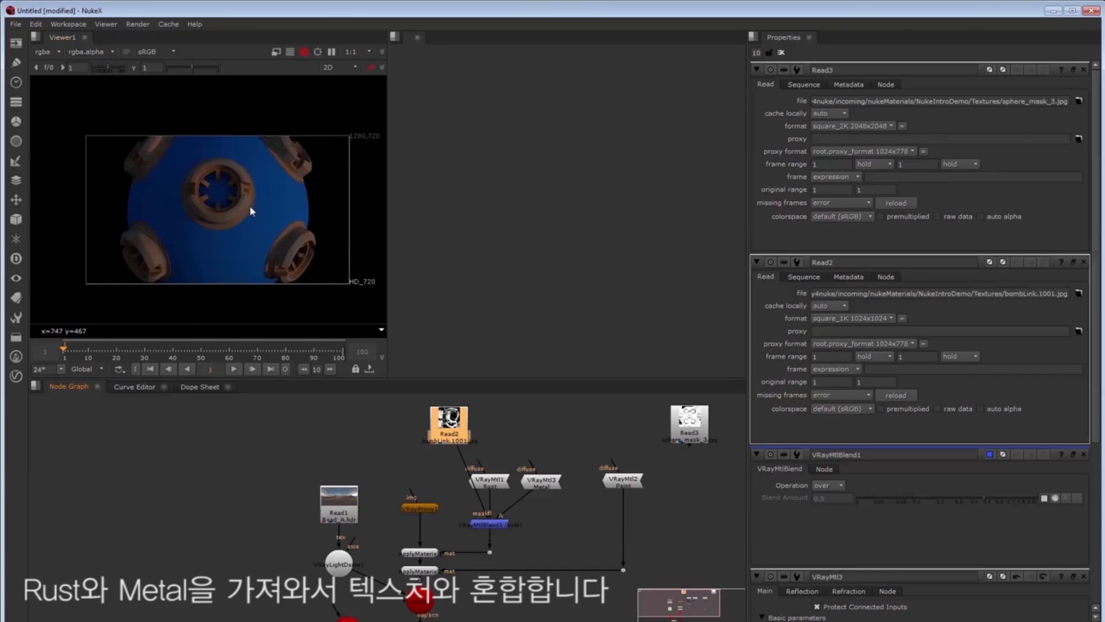
scroll(284, 205, "up", 2)
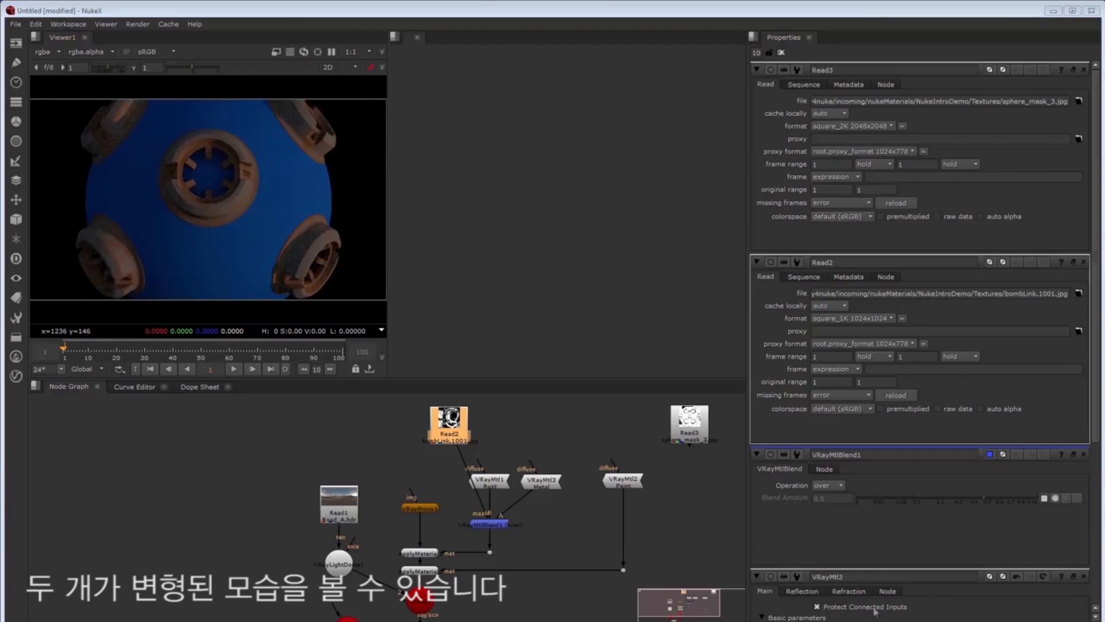
- Set the Metal material's reflection colour to 0.7 and its reflect glossiness to 0.8
double_click(544, 481)
left_click(801, 85)
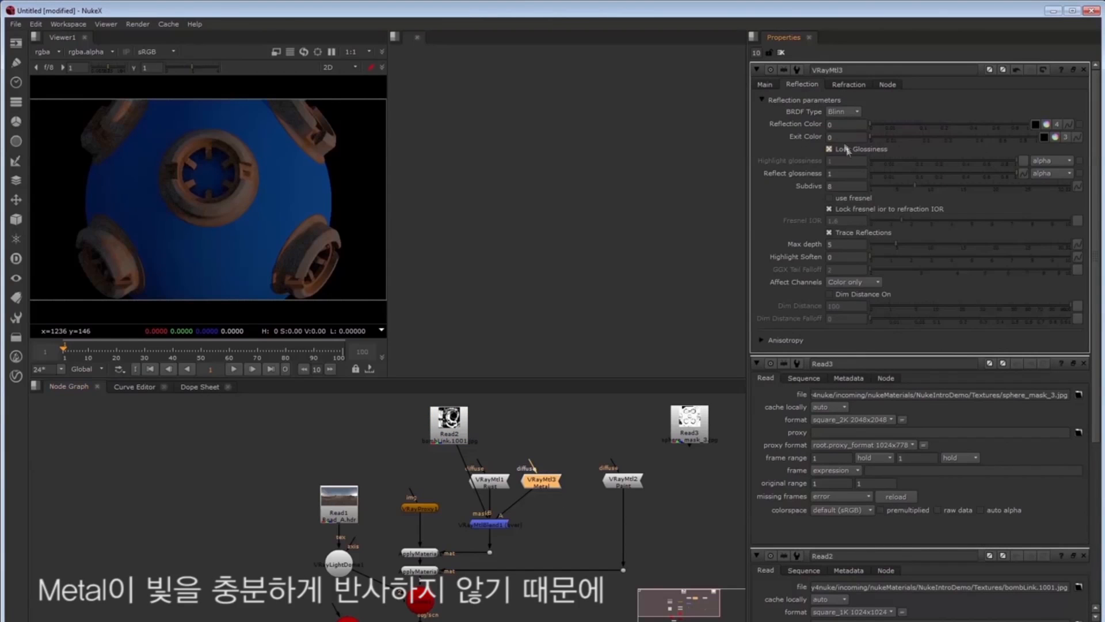
type(".7")
key("Tab")
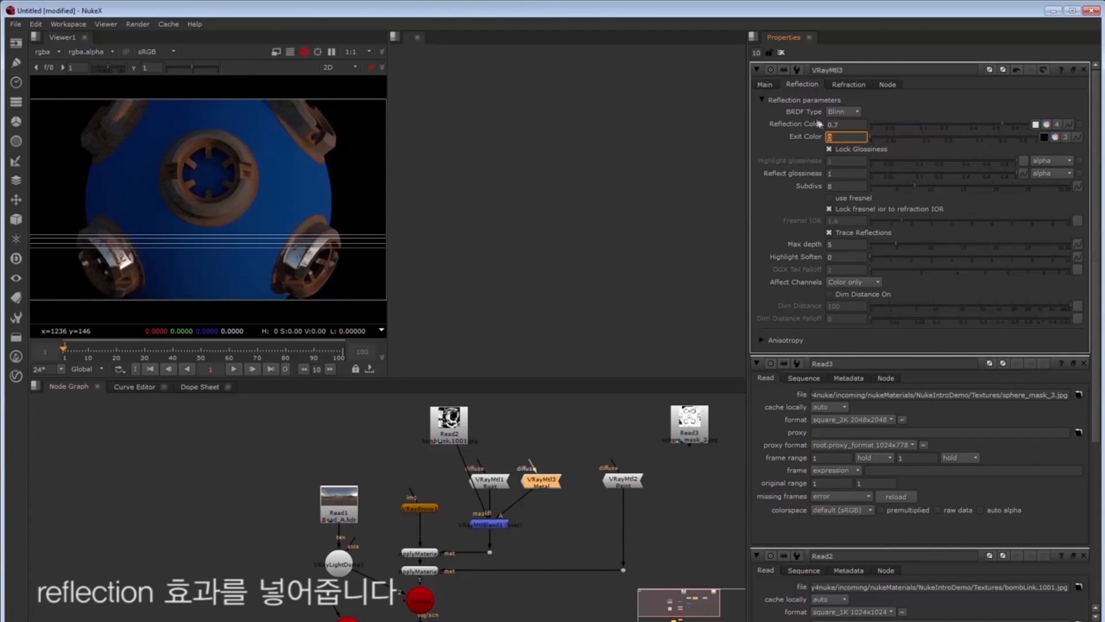
left_click_drag(848, 173, 791, 155)
type(".")
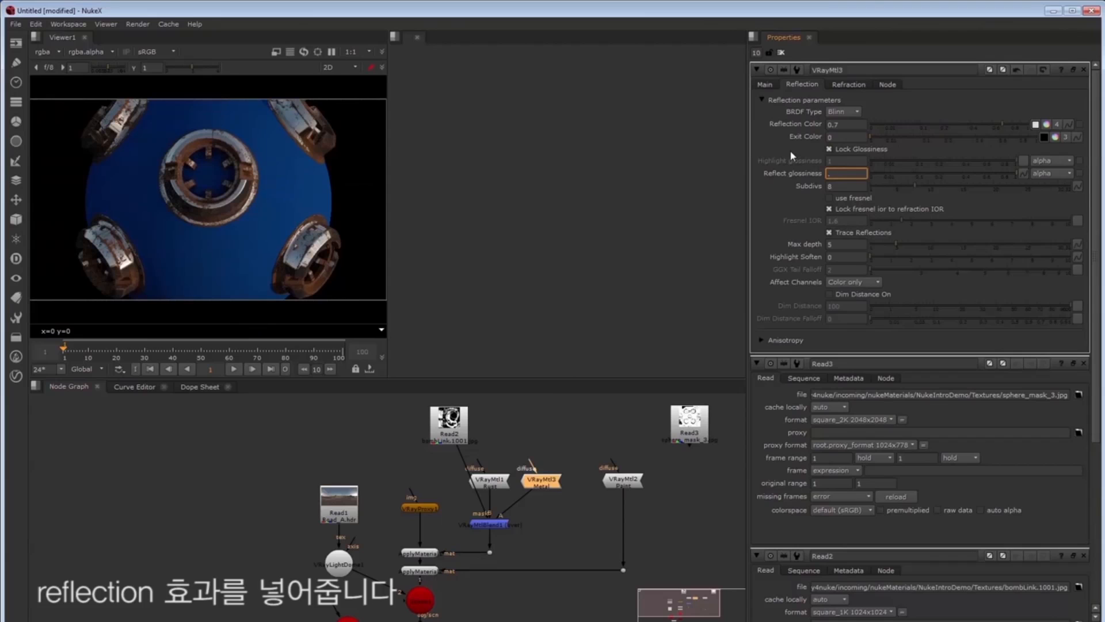
type("7")
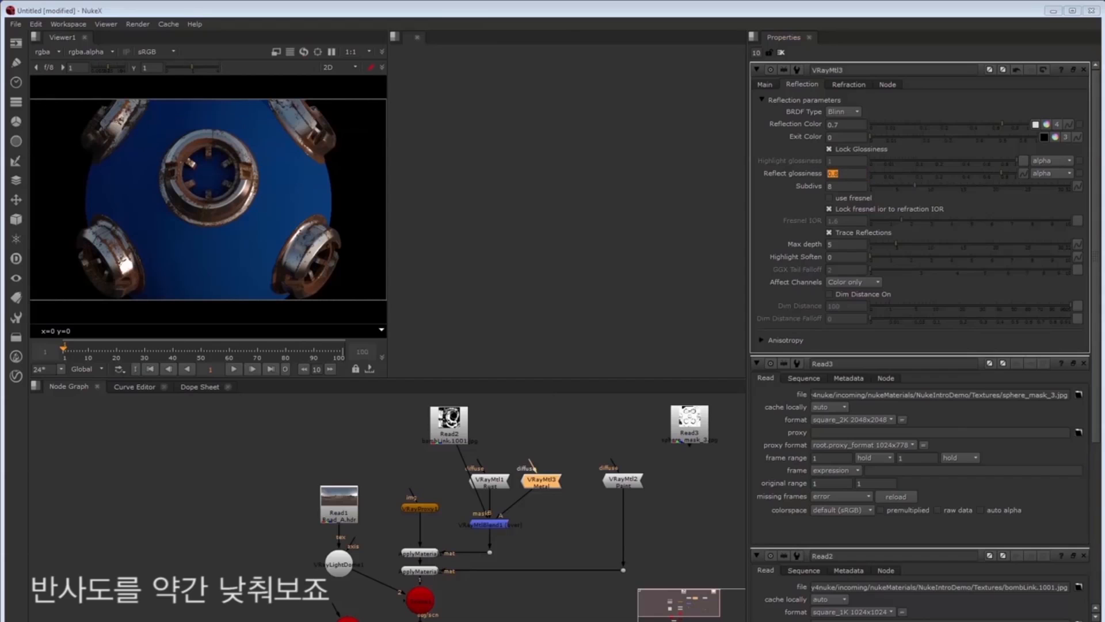
- Place the bombLink texture node beside the blend and shift the Rust, Metal and blend nodes upward for space
left_click_drag(449, 425, 572, 523)
left_click_drag(439, 435, 615, 566)
left_click_drag(570, 521, 570, 473)
- Insert a VRayMtlBump node below the Rust and Metal blend and connect the bombLink texture to its map input
left_click(567, 526)
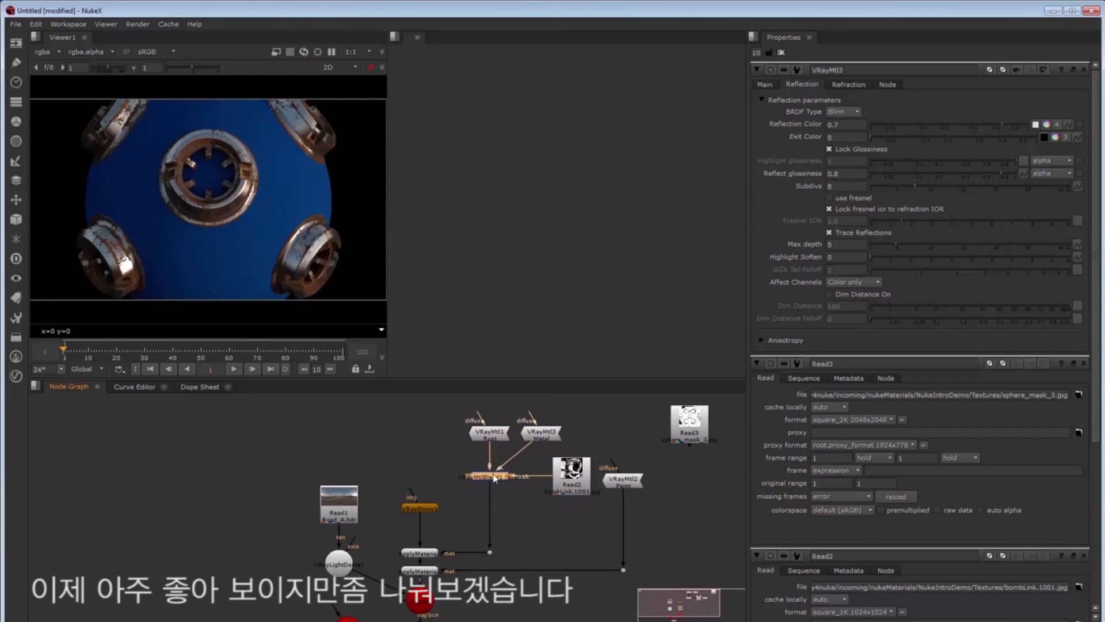
key("Tab")
type("vraymtl")
key("Down")
key("Down")
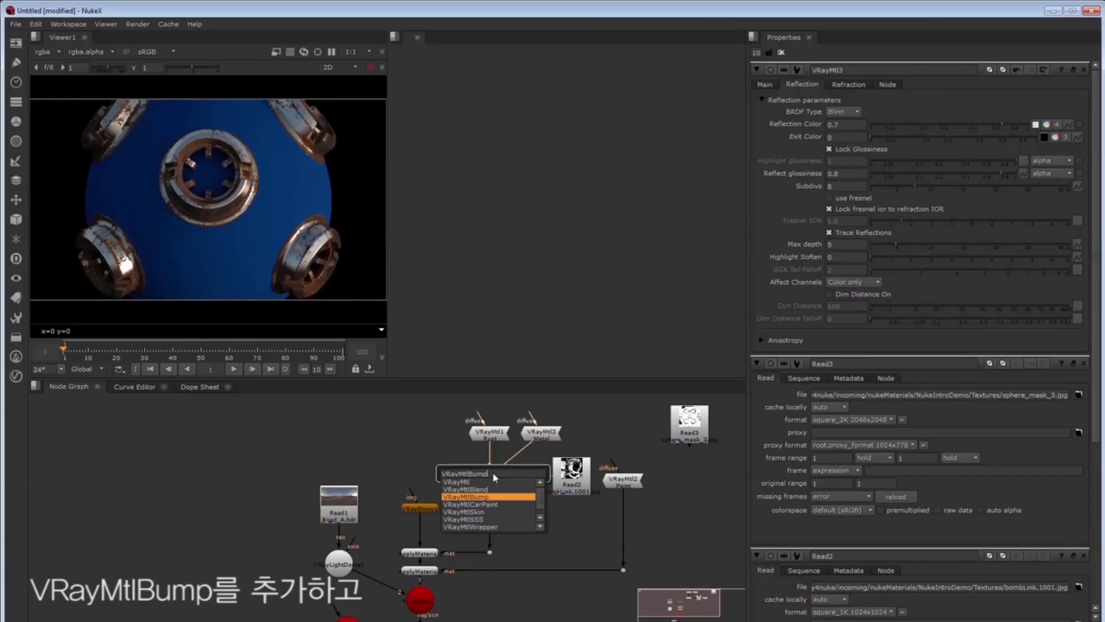
key("Return")
left_click_drag(504, 512, 562, 501)
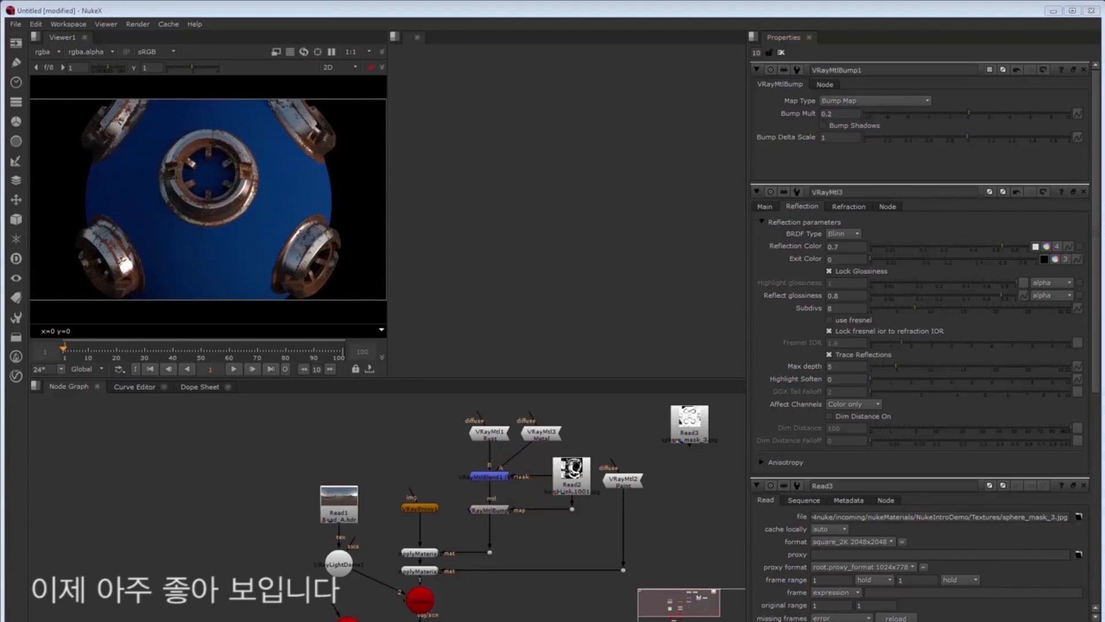
- Paste a copy of the Metal material beside Paint, below the sphere_mask_3 texture, and open its properties
key("ctrl+v")
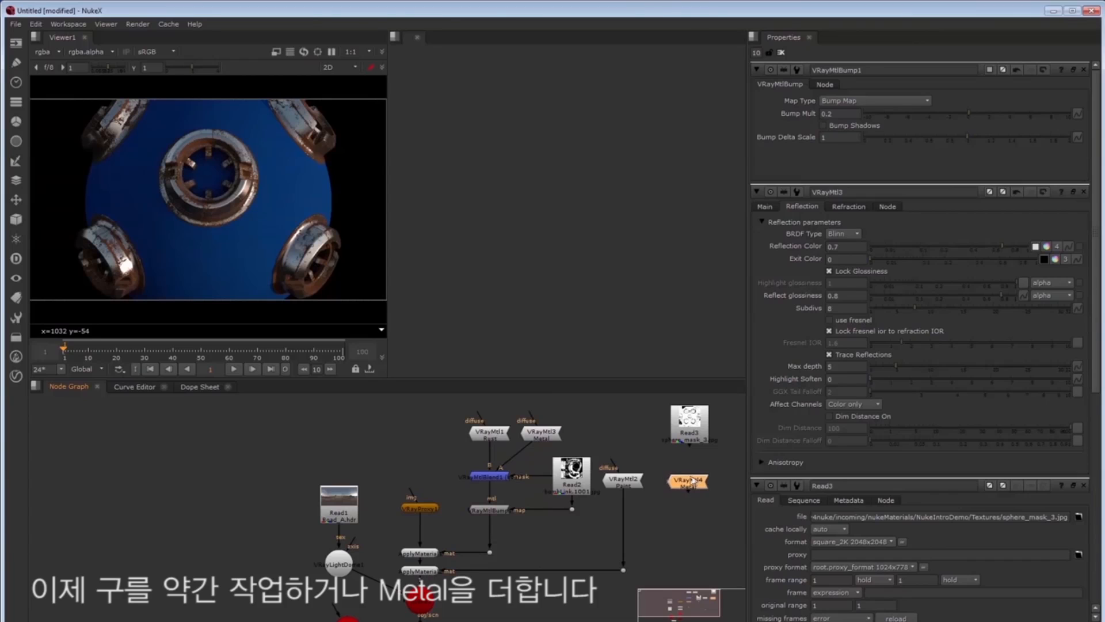
double_click(699, 478)
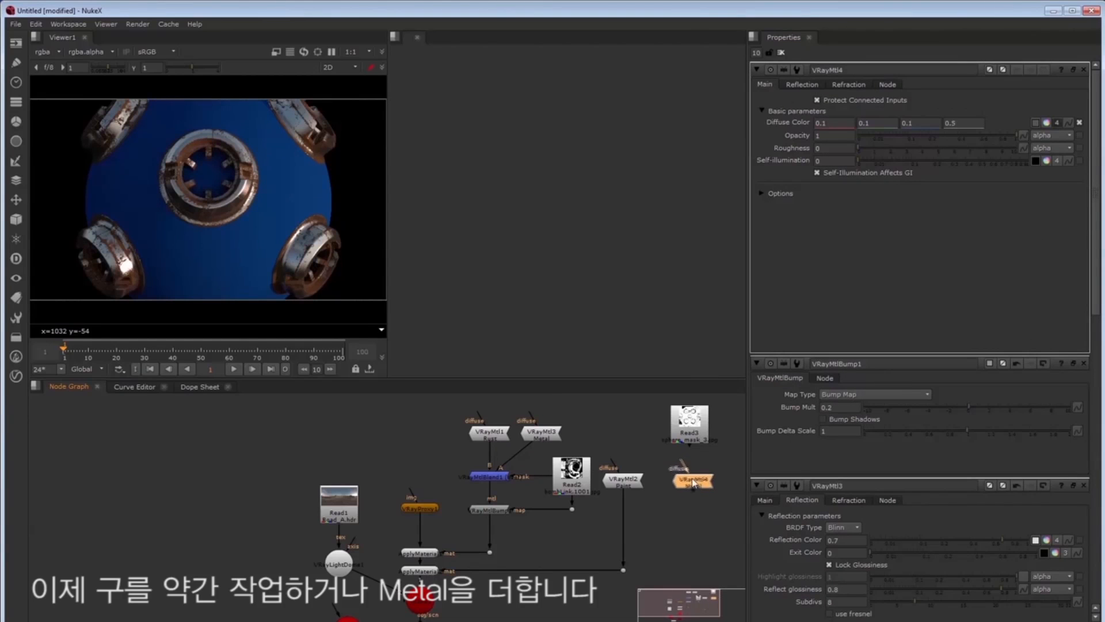
- Insert a VRayMtlBlend below Paint, connect the copied Metal material and the sphere_mask_3 texture as its mask, and swap its A and B inputs
left_click(628, 483)
key("Tab")
type("vraymtl")
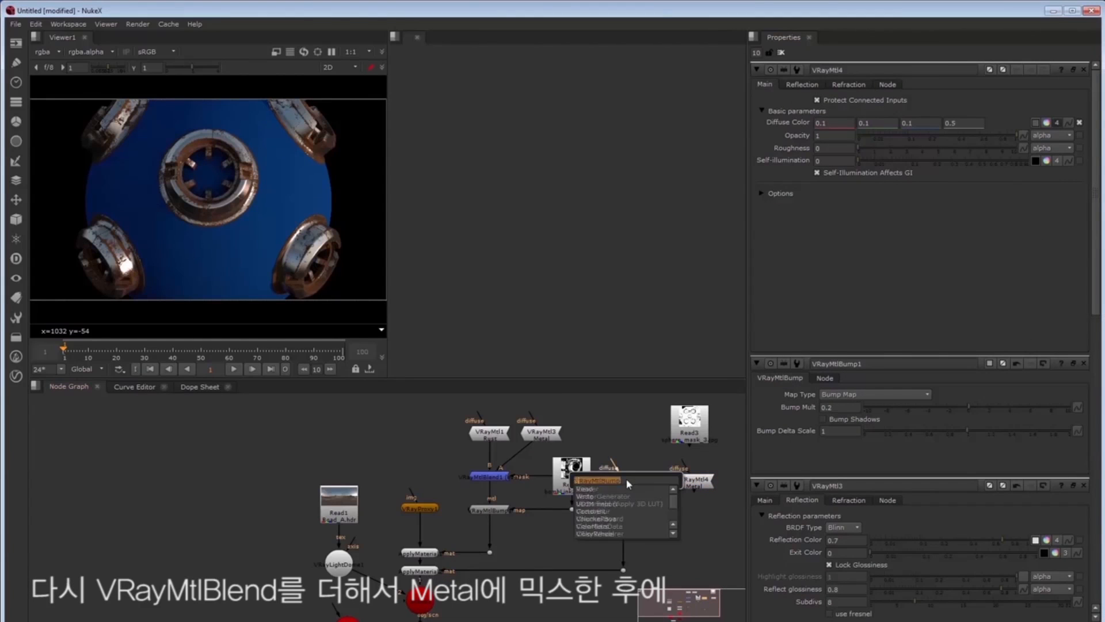
key("Down")
key("Return")
left_click_drag(729, 482, 717, 521)
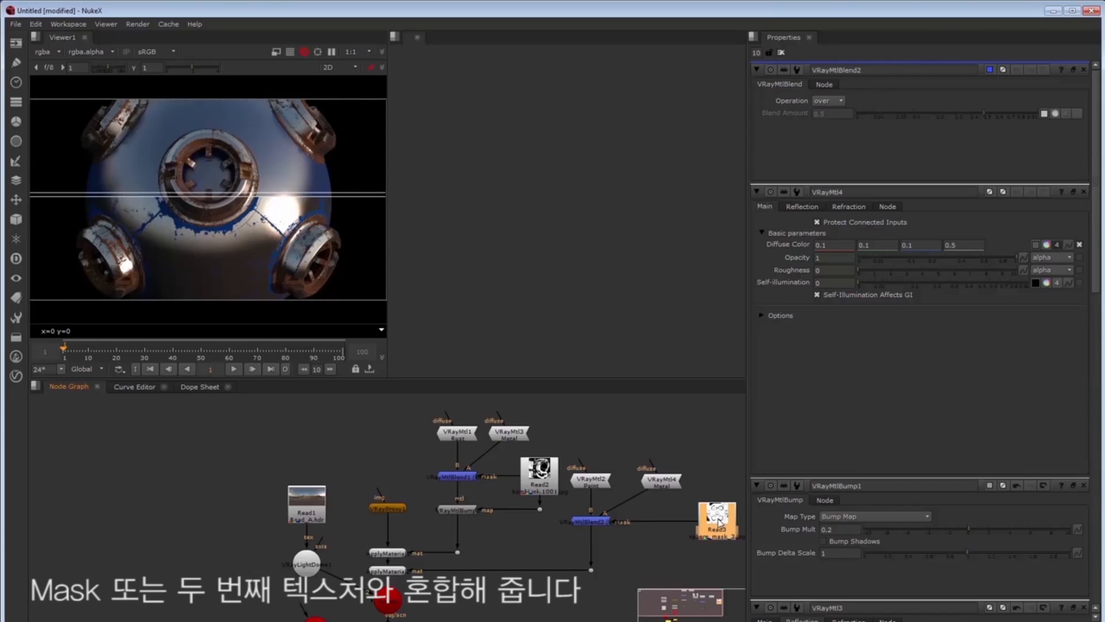
left_click(601, 523)
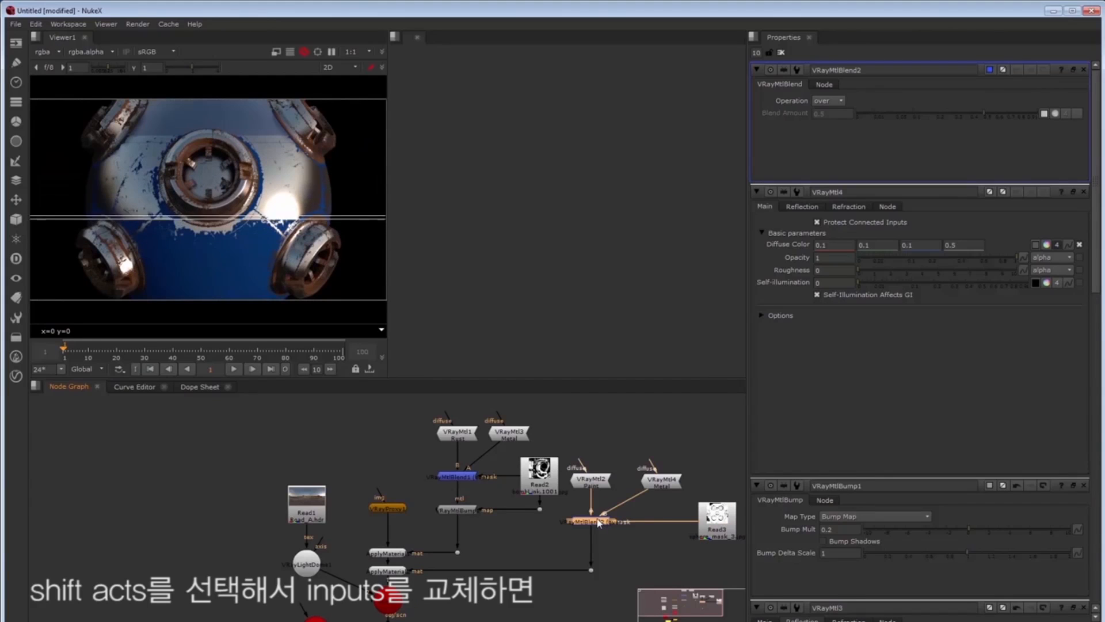
- Set the diffuse colour of the Metal material beside Paint to 0.018, 0.004, 0.00036
left_click(661, 483)
left_click(833, 123)
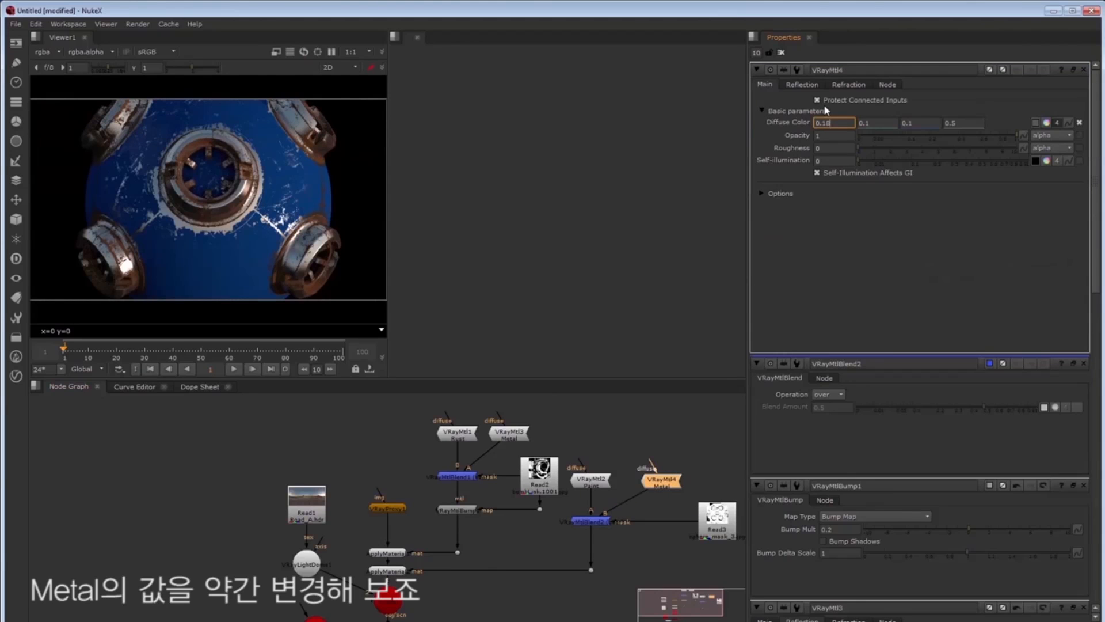
type("0.004")
key("Tab")
type("0.999")
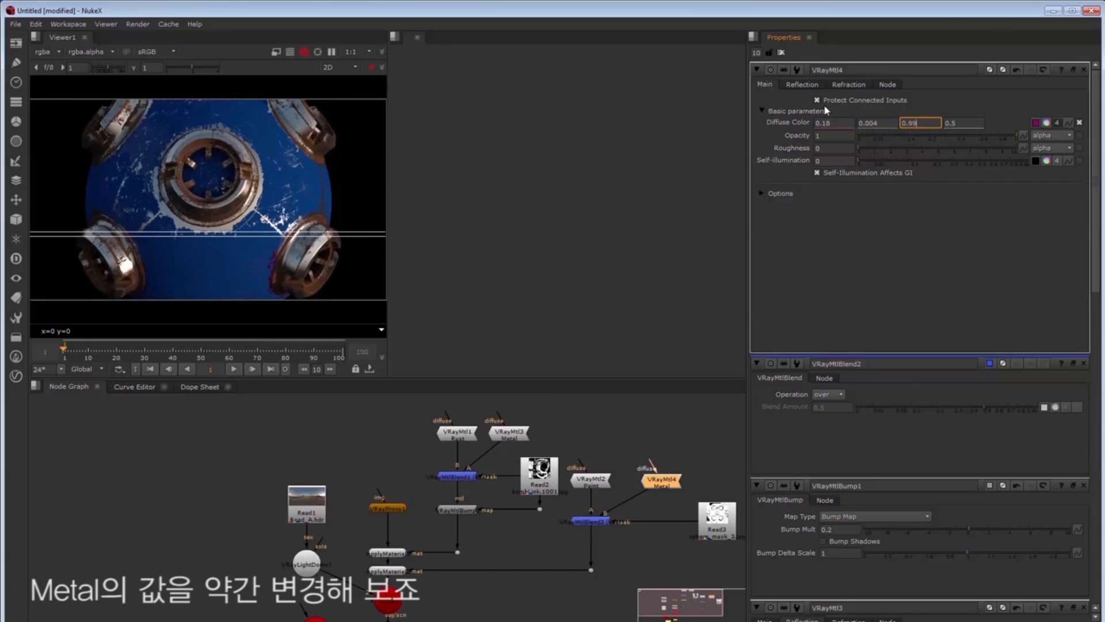
key("BackSpace")
key("BackSpace")
key("BackSpace")
type("00036")
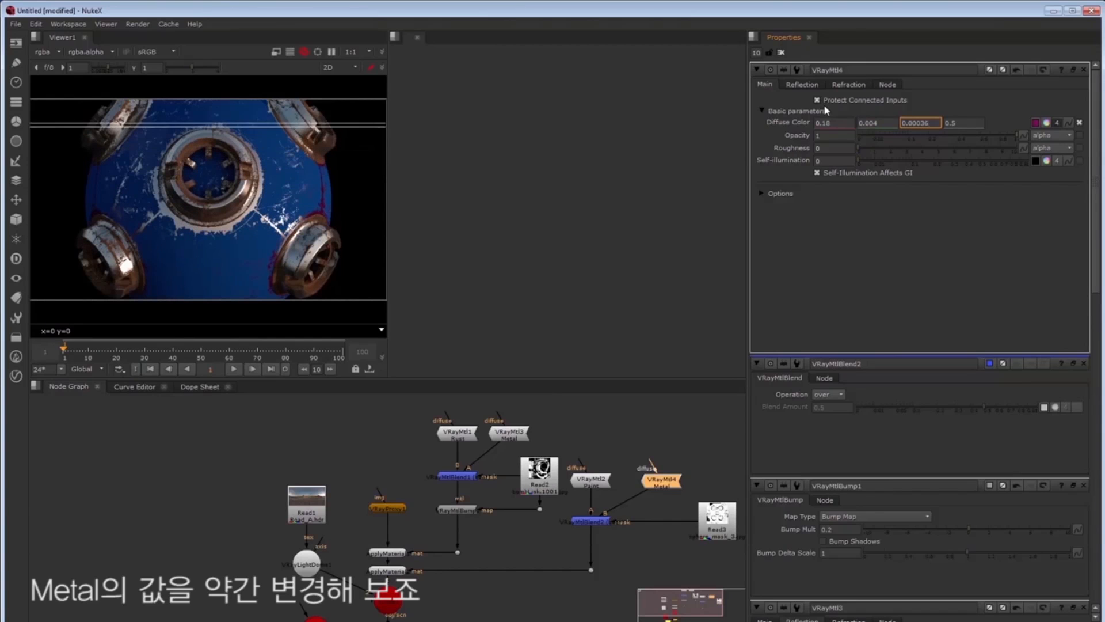
key("Tab")
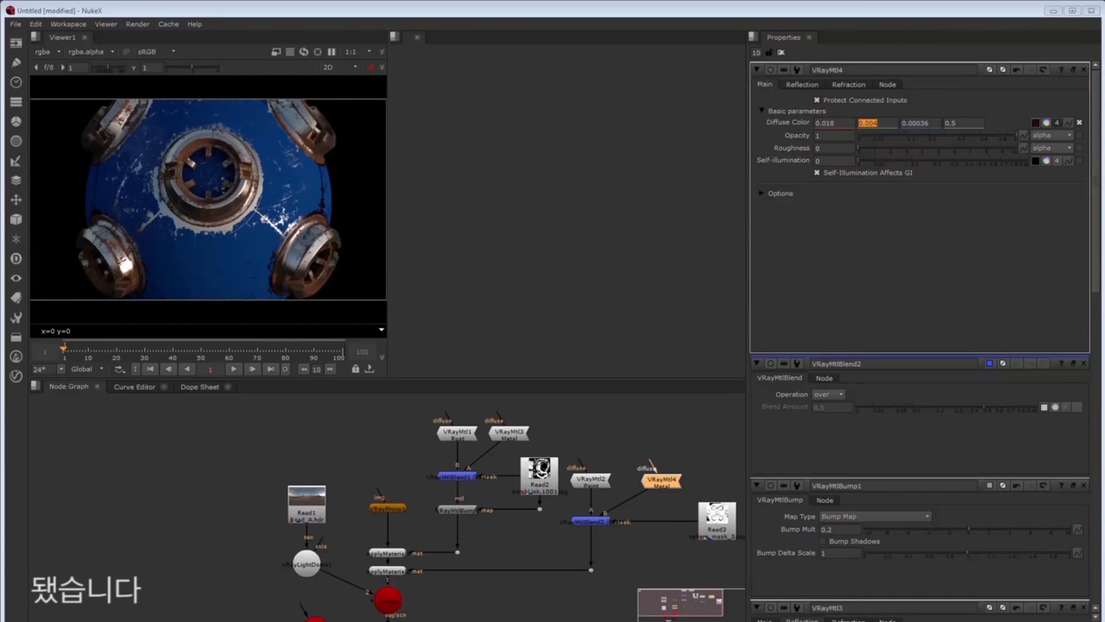
- Raise that Metal material's reflection colour to 1, unlock its glossiness and set highlight glossiness to 0.7
left_click(803, 85)
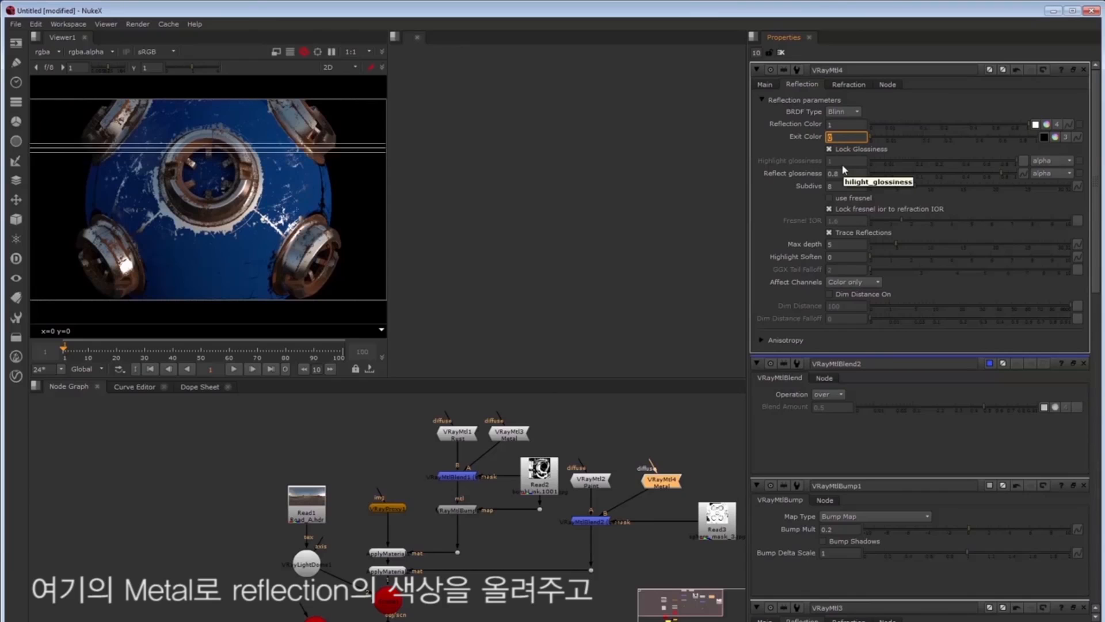
left_click(847, 149)
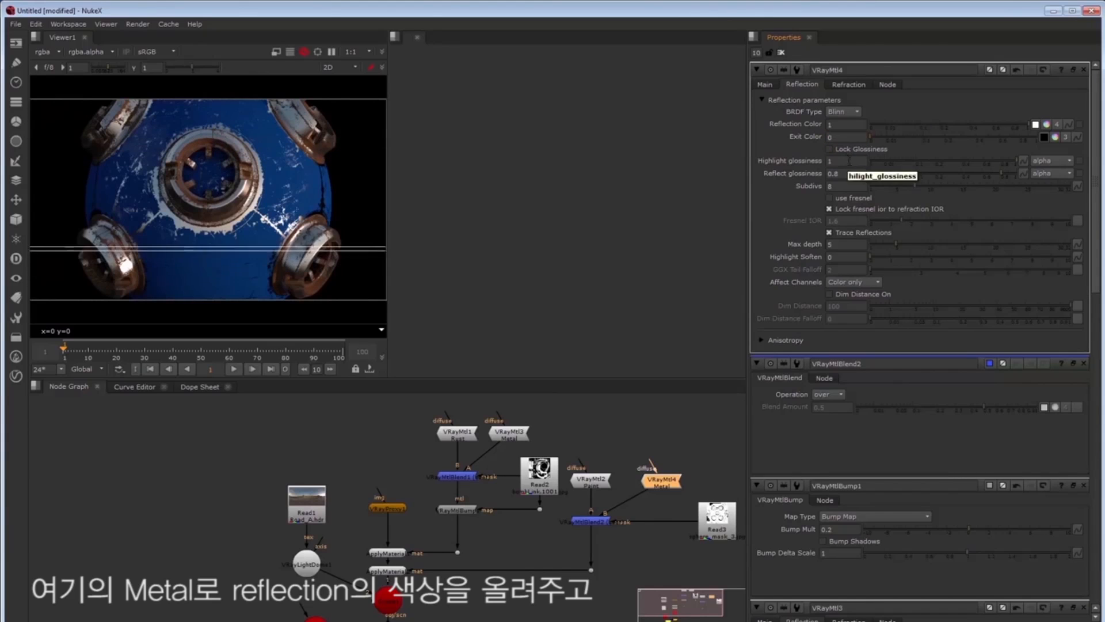
double_click(837, 161)
type("0.7")
key("Tab")
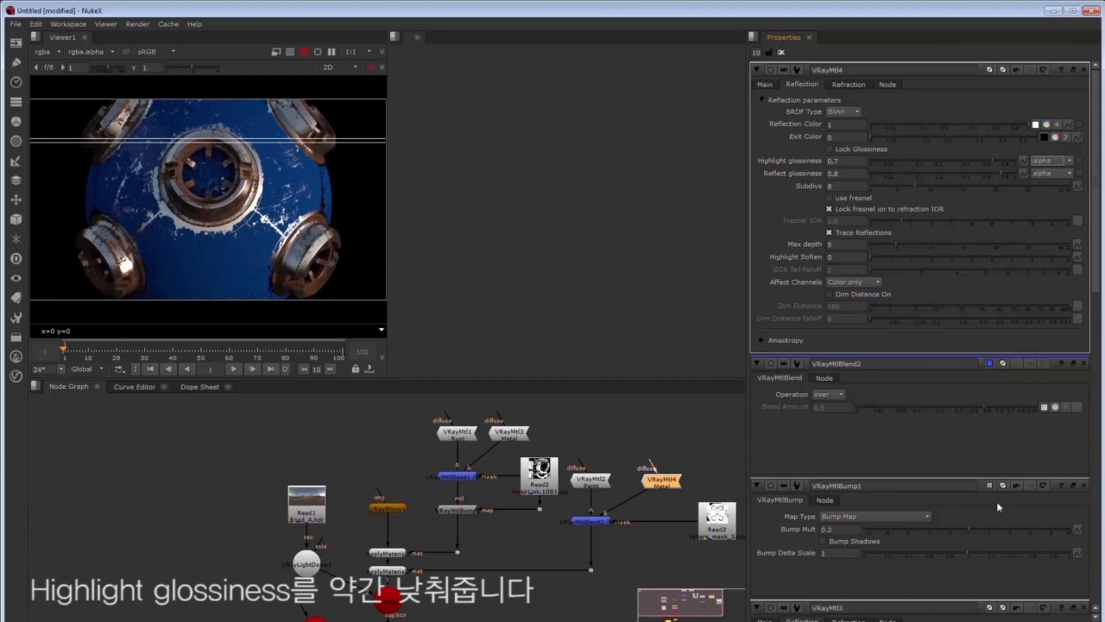
- Insert a VRayMtlBump node below the Paint and Metal blend and connect the sphere_mask_3 texture to its map input
left_click(602, 522)
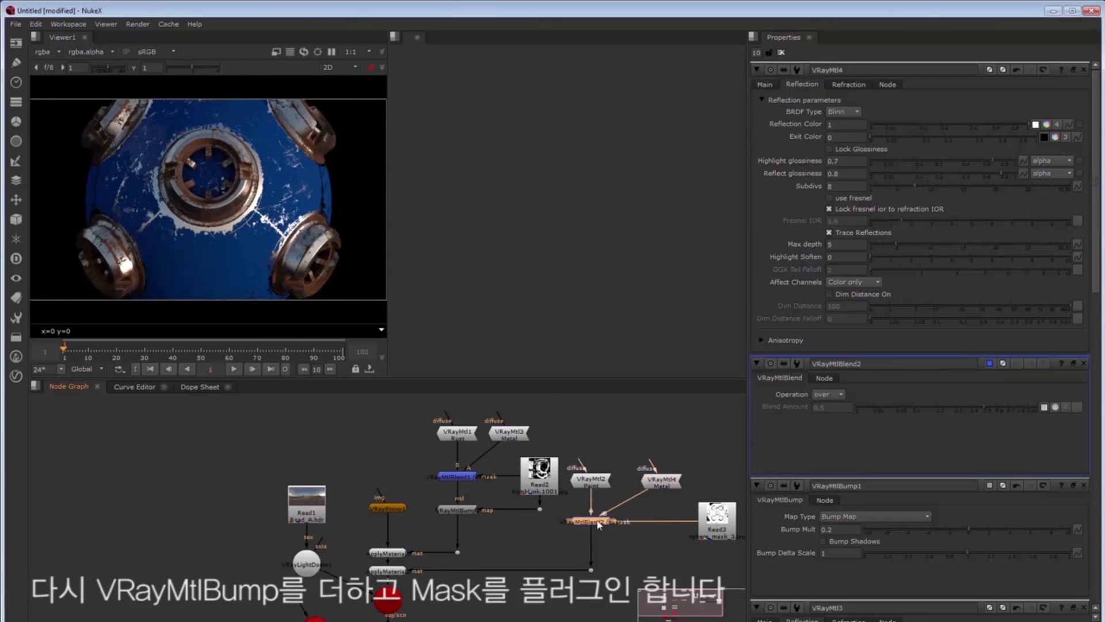
key("Tab")
type("vray")
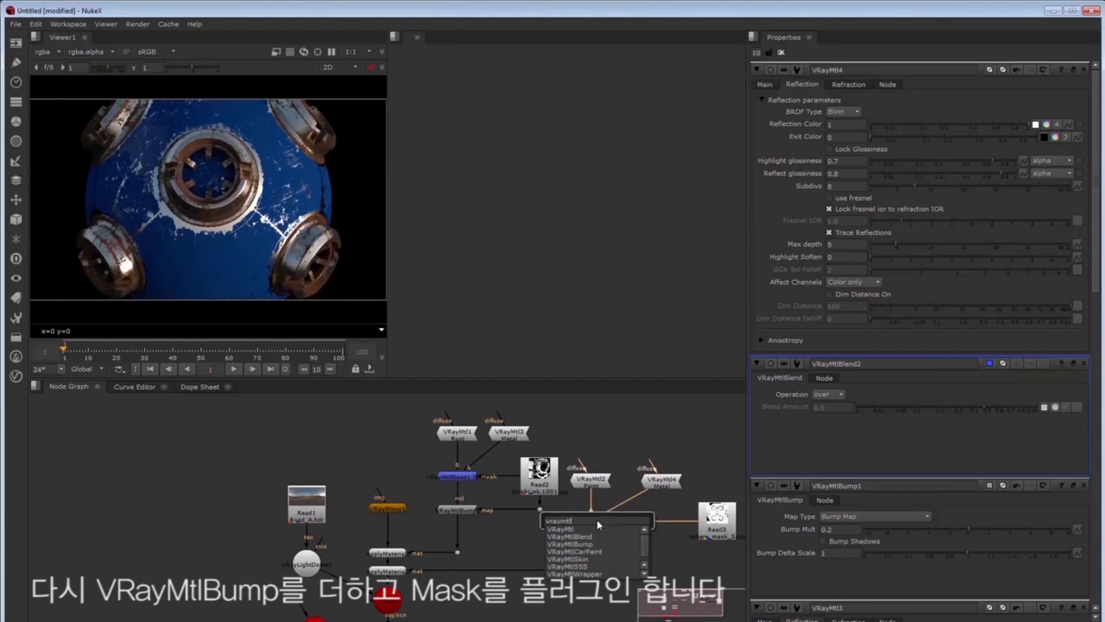
type("mtl")
left_click(593, 544)
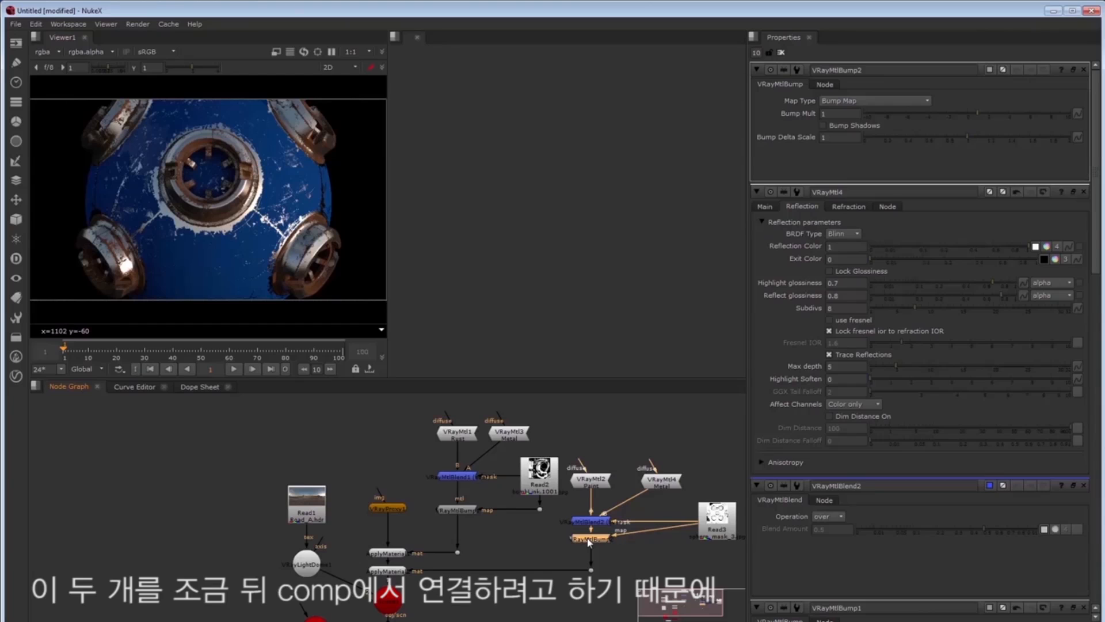
- Add a VRayMtlWrapper with Multimatte ID 2 below the Paint and Metal bump, and place a copy below the Rust and Metal bump
key("Tab")
type("v")
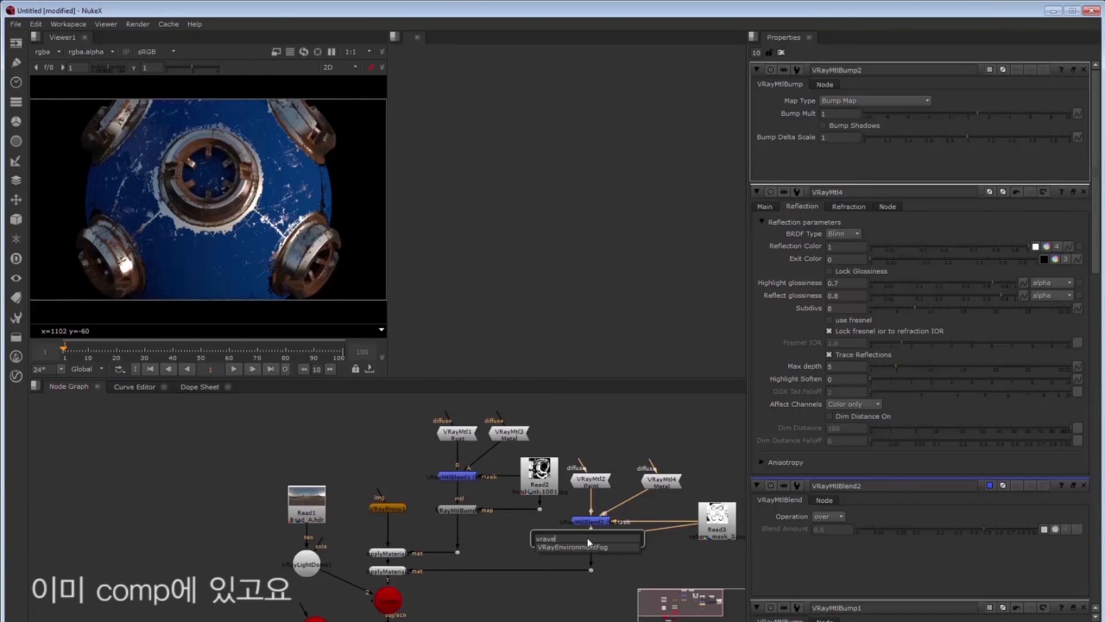
type("raymtlwrap")
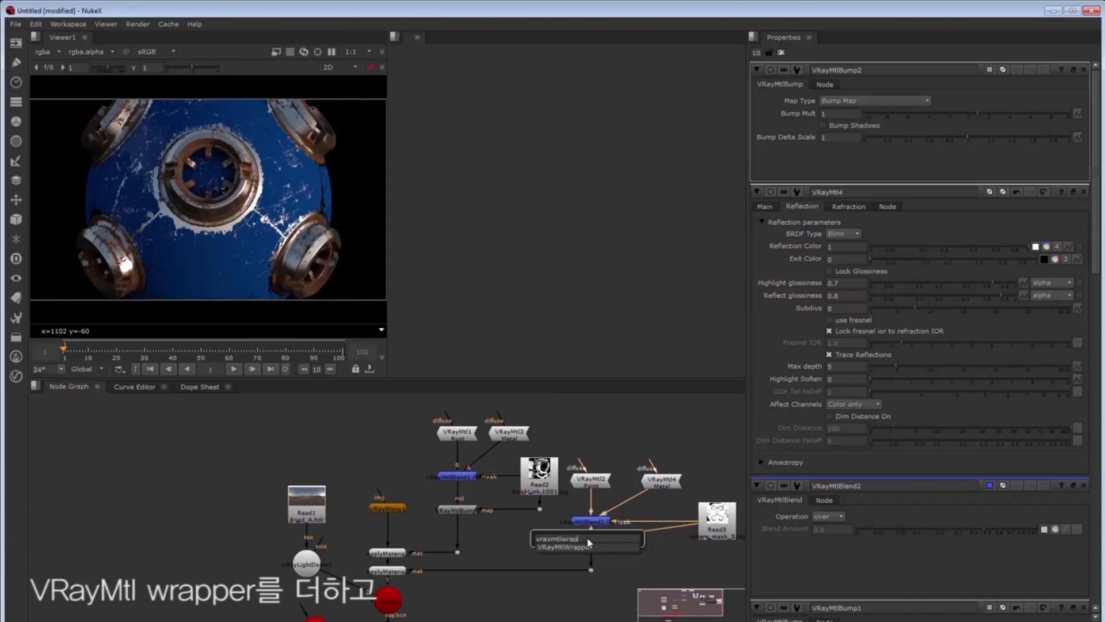
key("Return")
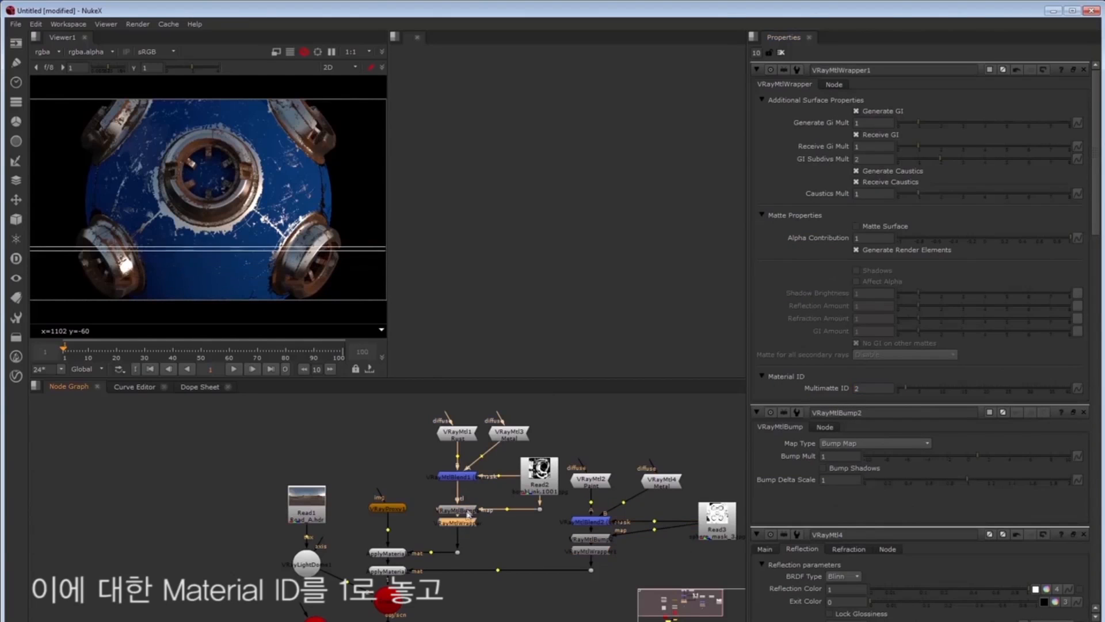
- Set the Paint and Metal wrapper's Multimatte ID to 1 and close all open node properties
left_click_drag(867, 389, 834, 407)
type("1")
key("Return")
left_click(781, 53)
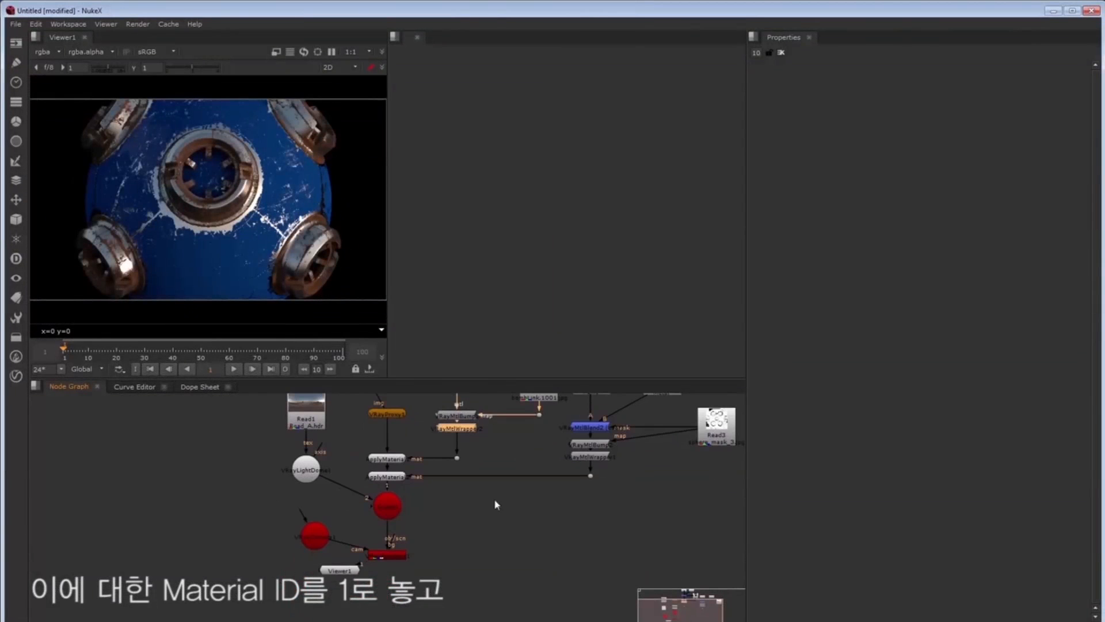
- Add a VRayRenderElement node beside the scene node, connect it to the scene and set its type to Multi Matte
key("Tab")
type("vr")
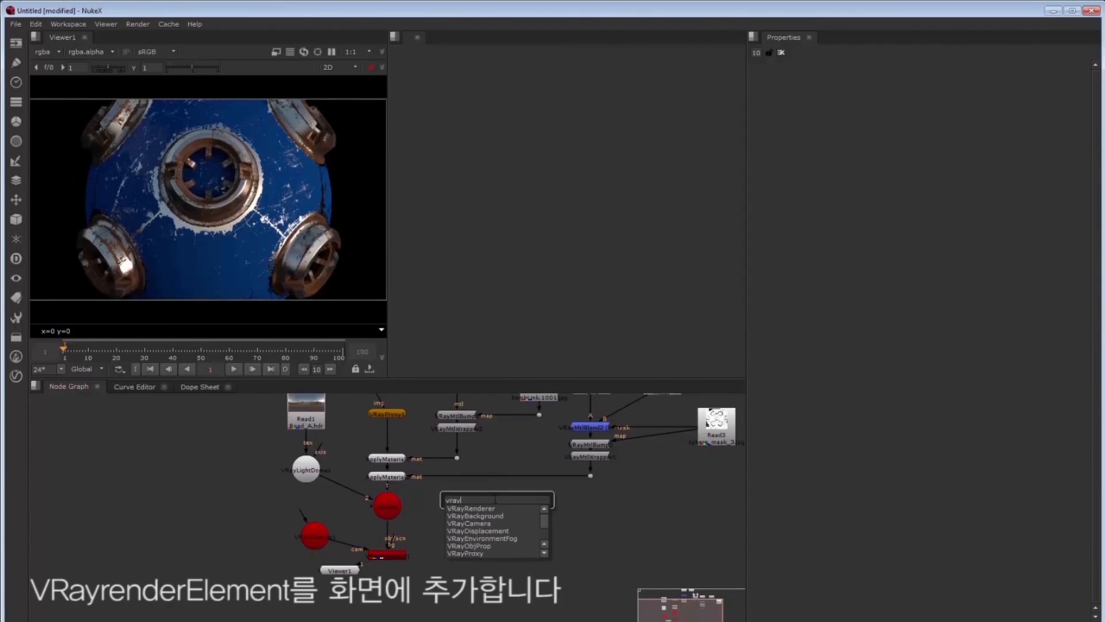
key("Down")
key("Return")
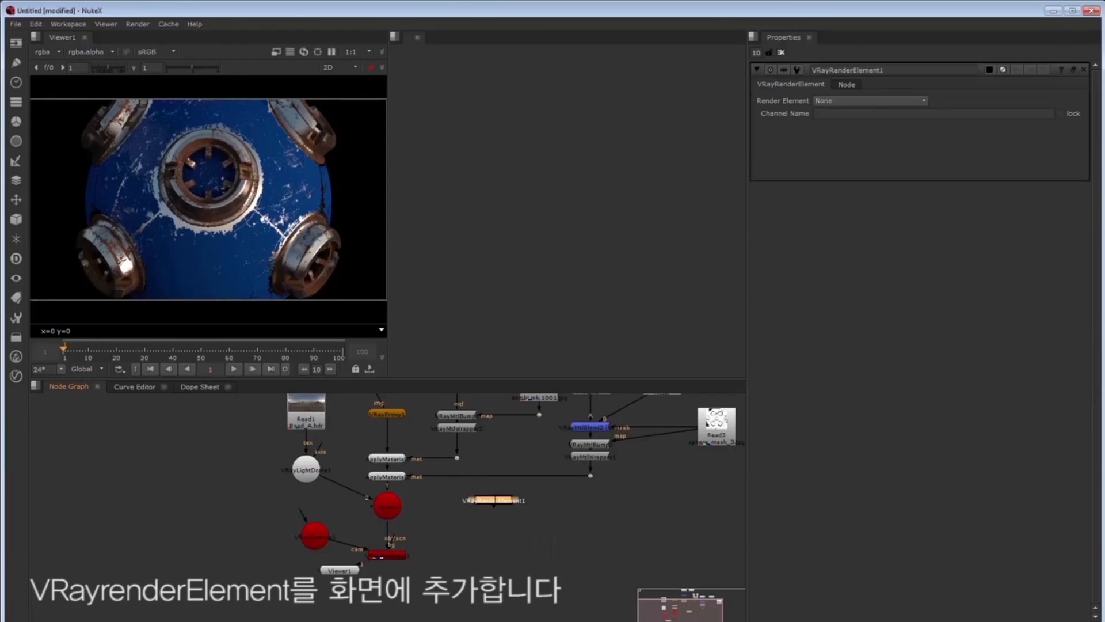
left_click_drag(492, 503, 502, 510)
left_click(870, 101)
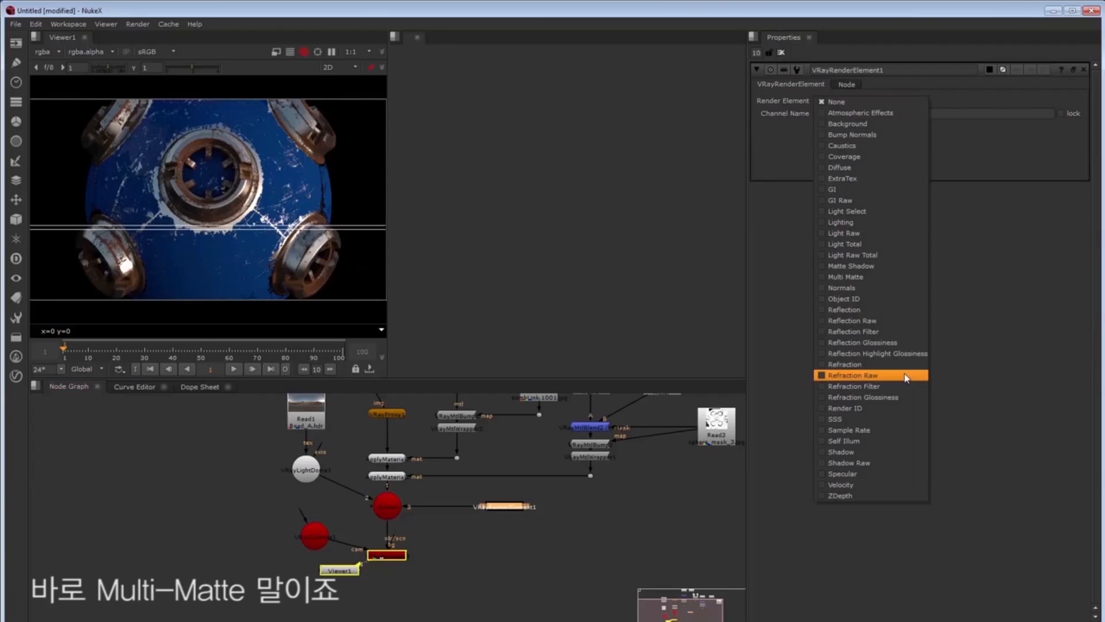
left_click(883, 277)
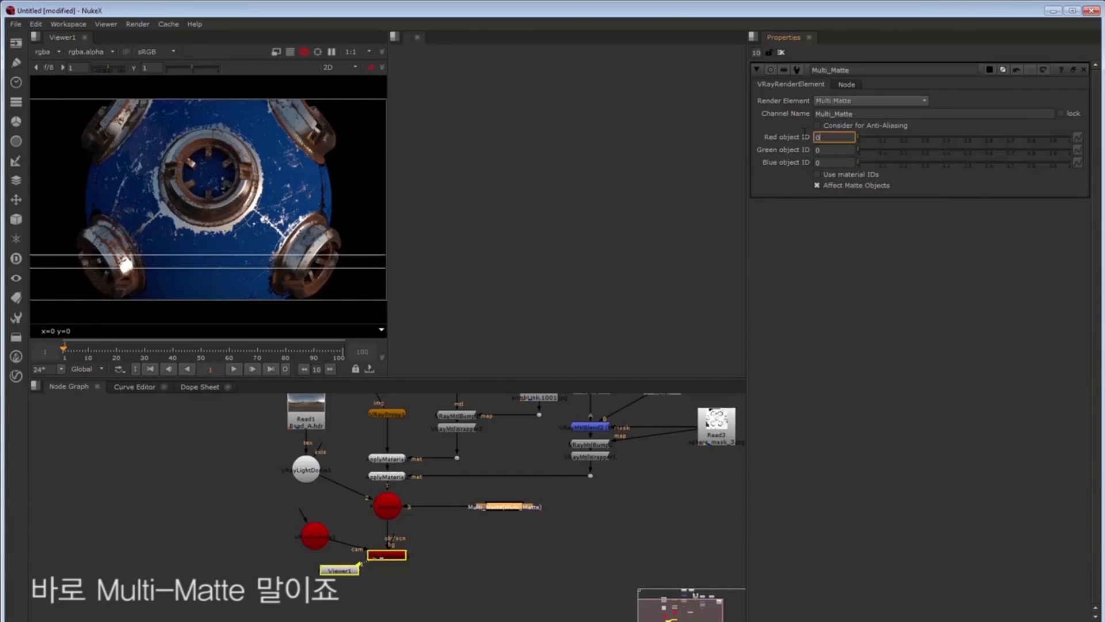
- Set the Multi Matte's red object ID to 1 and green to 2, use material IDs, and display the Multi_Matte layer in the viewer
type("1")
key("Tab")
type("2")
key("Tab")
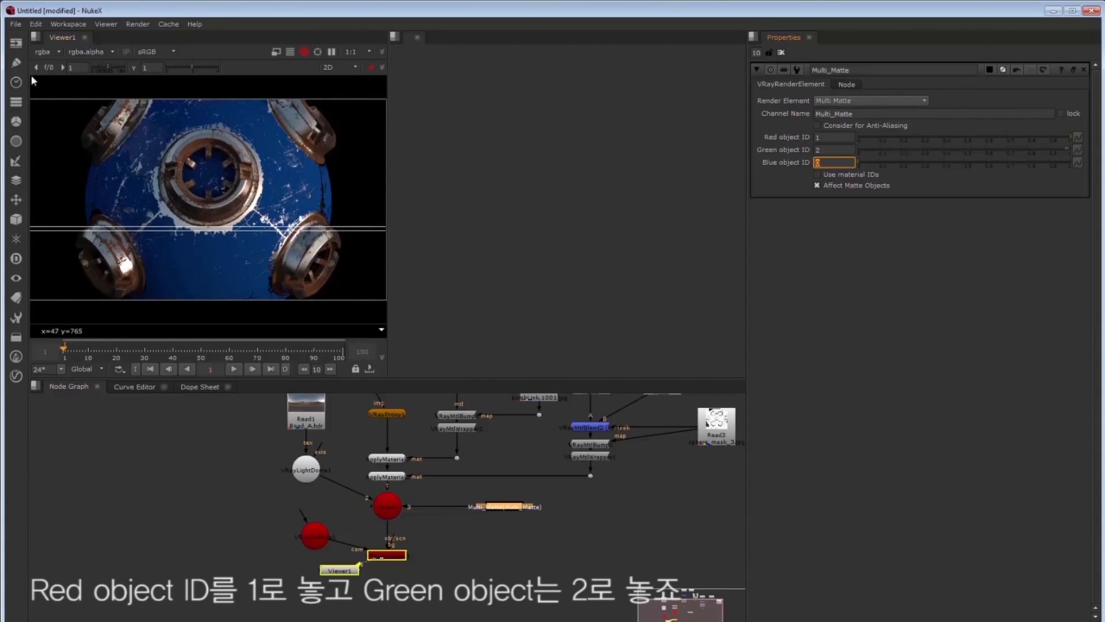
left_click(43, 52)
left_click(64, 109)
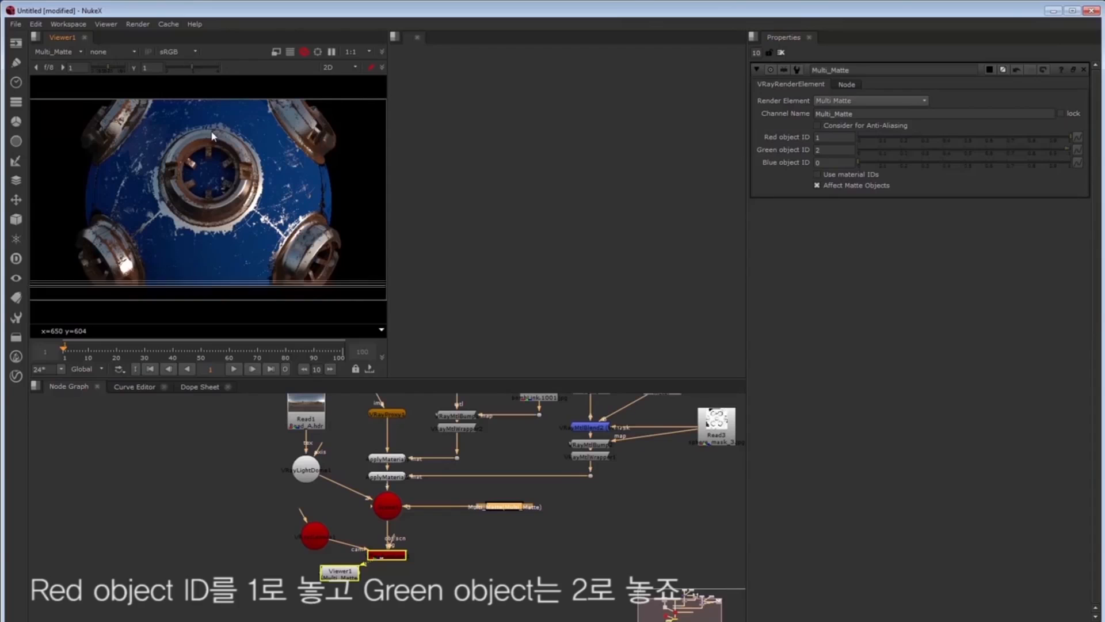
left_click(817, 174)
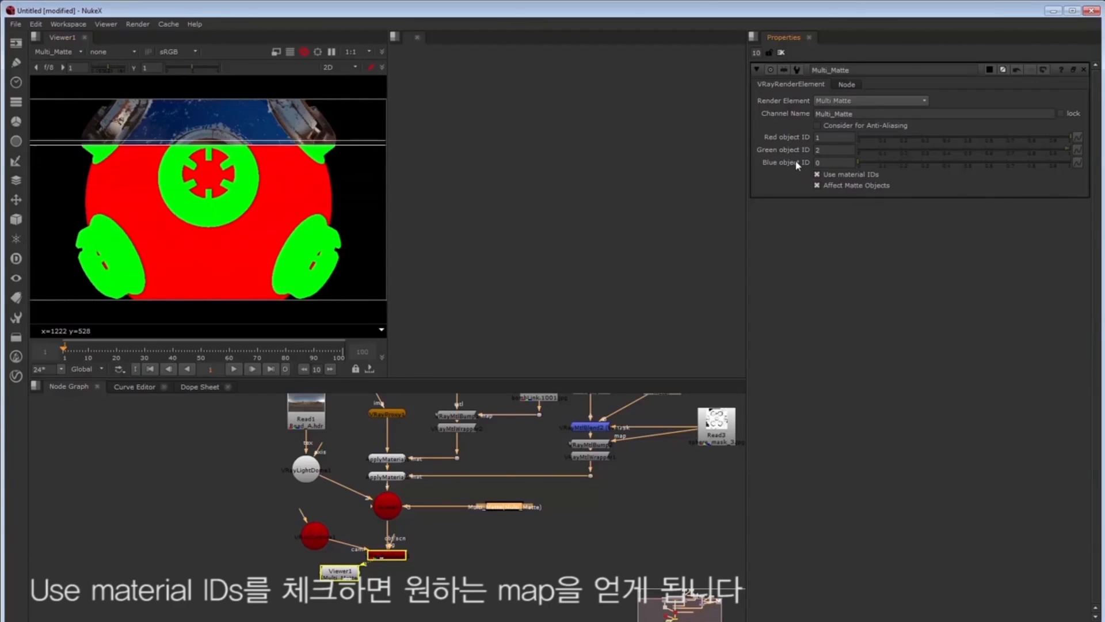
left_click(59, 52)
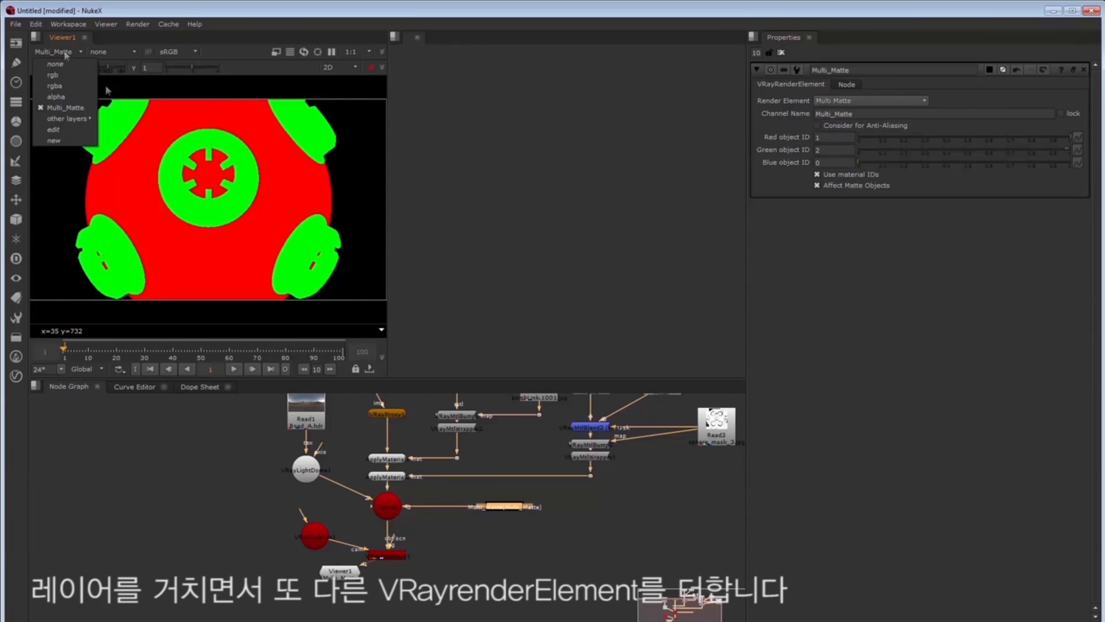
left_click(539, 558)
left_click(509, 507)
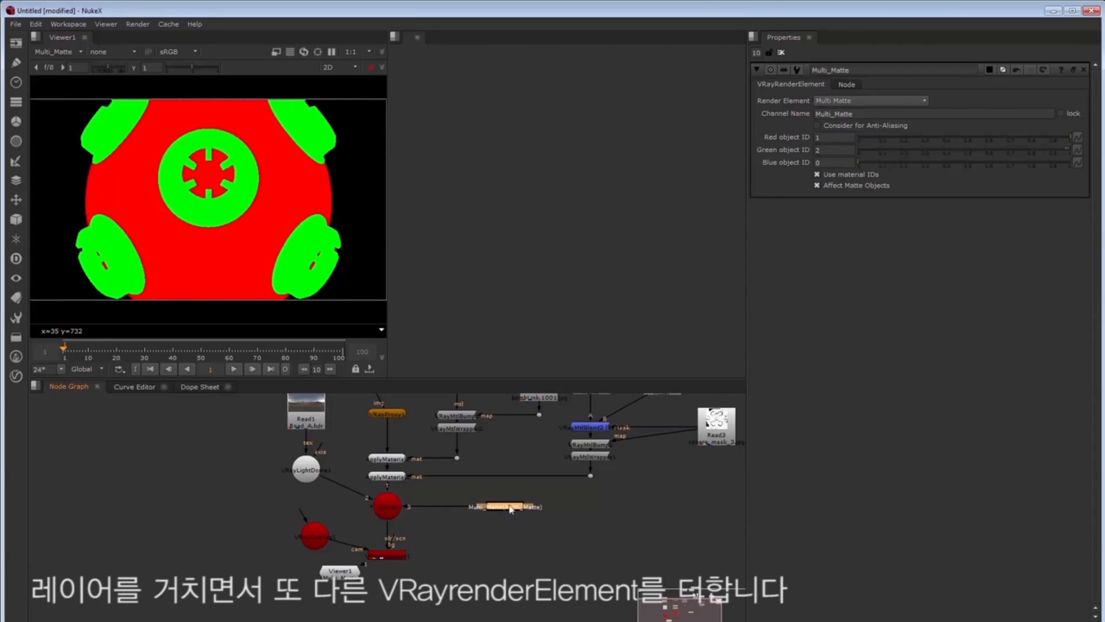
key("Tab")
type("vrayrend")
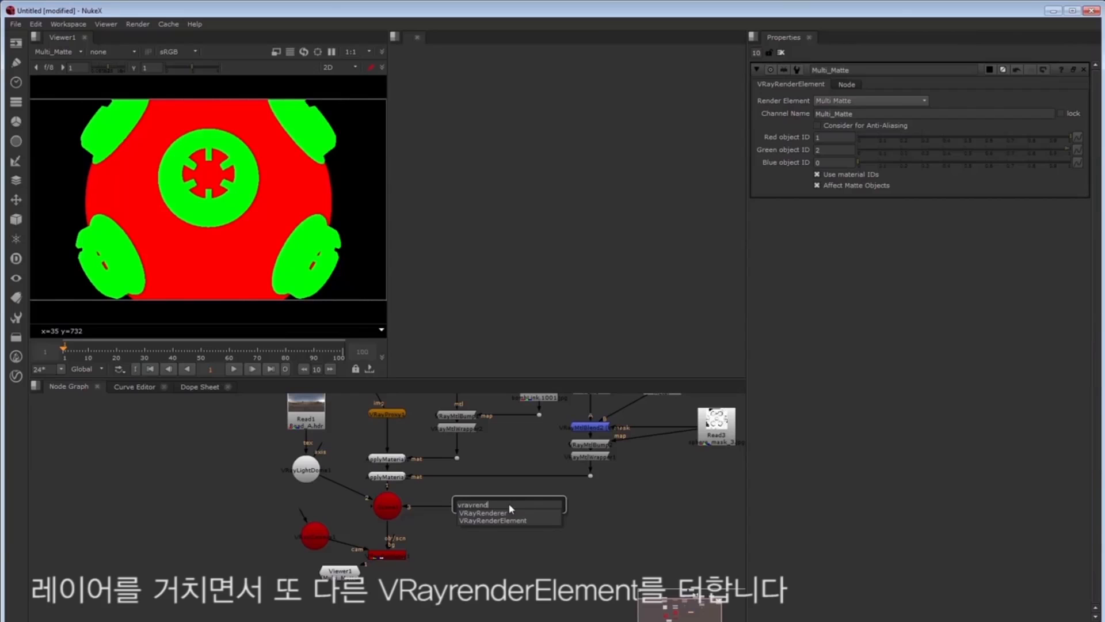
key("Return")
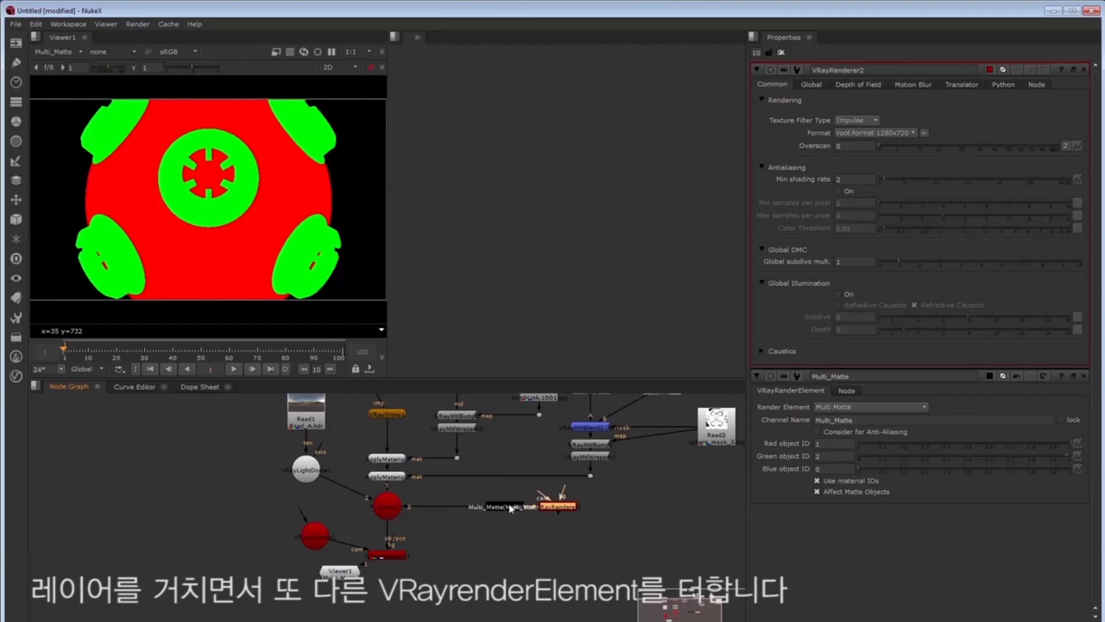
key("Delete")
- Add another VRayRenderElement below Multi_Matte, connect it to the scene node and set its type to Reflection
key("Tab")
type("vrayrend")
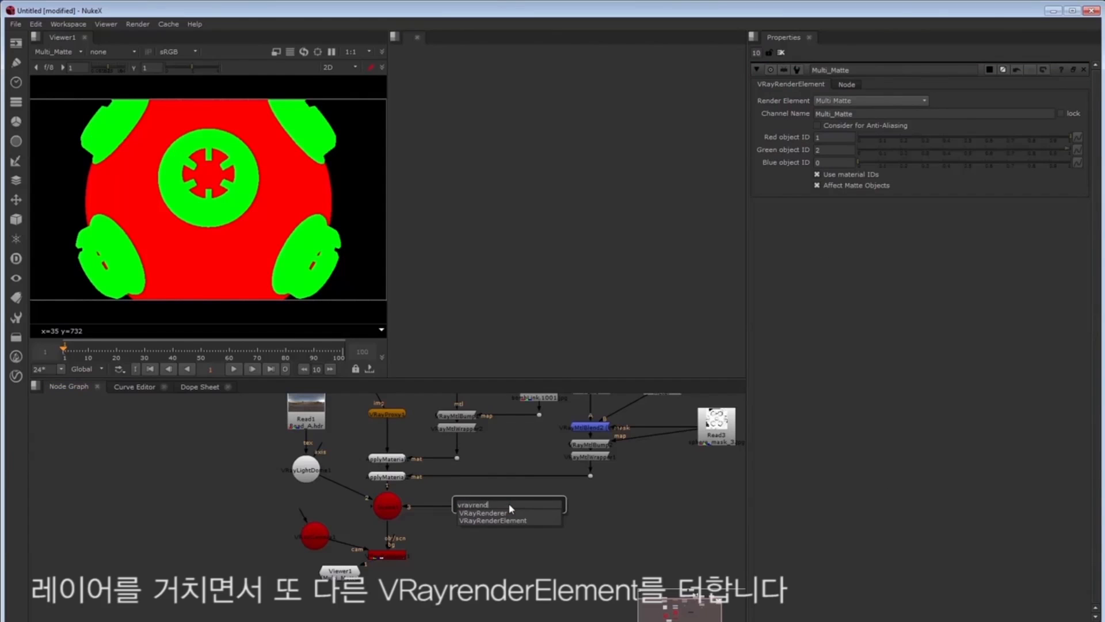
key("Return")
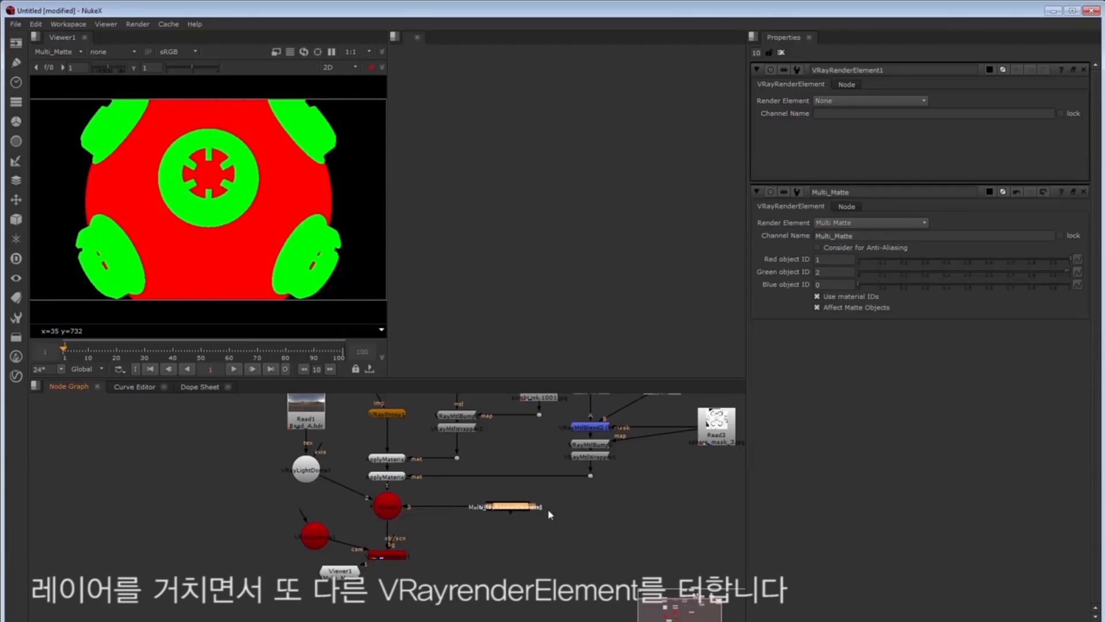
left_click_drag(509, 534, 365, 478)
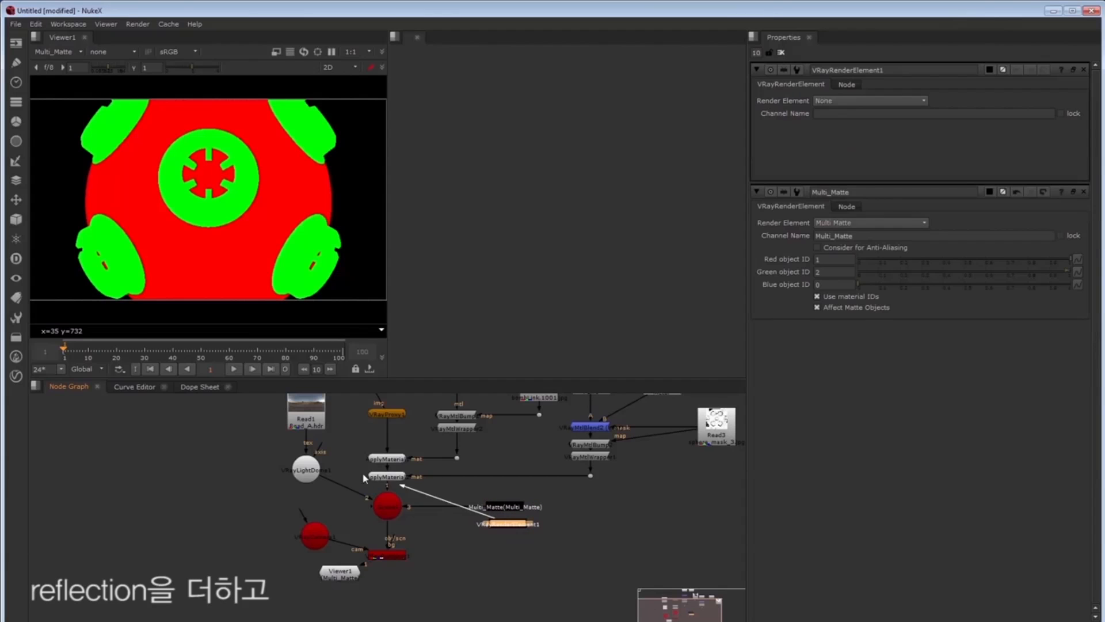
left_click(828, 101)
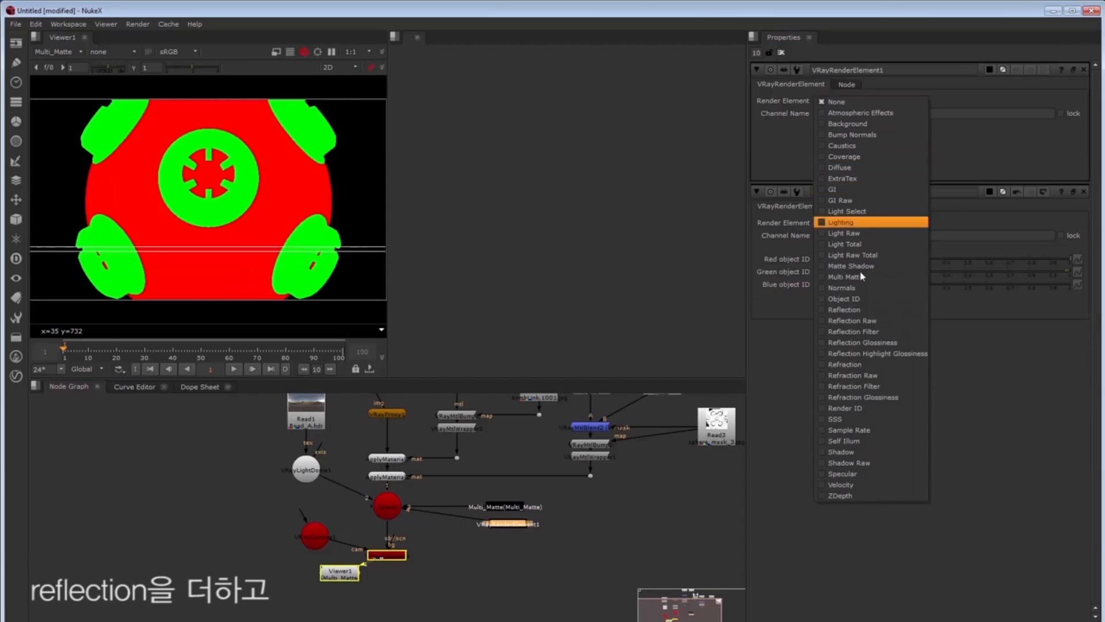
left_click(867, 309)
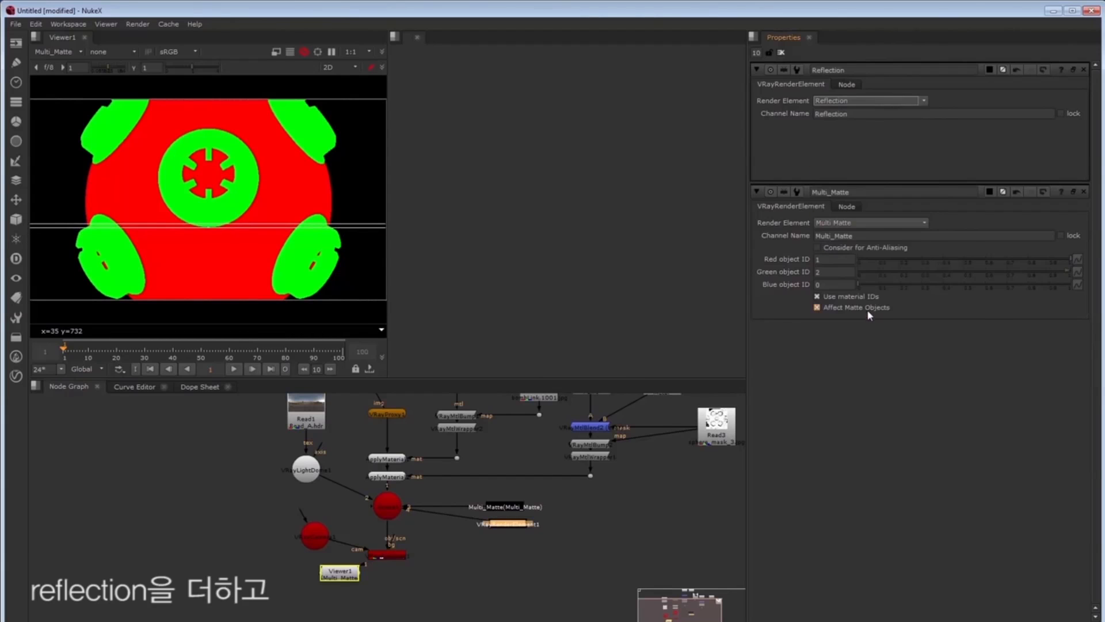
- Duplicate the Reflection render element, set the original's type to Diffuse and connect it to the scene node
left_click(513, 523)
key("ctrl+c")
key("ctrl+v")
mouse_move(514, 535)
left_mouse_down()
mouse_move(529, 552)
mouse_move(514, 541)
left_mouse_up()
left_click(505, 520)
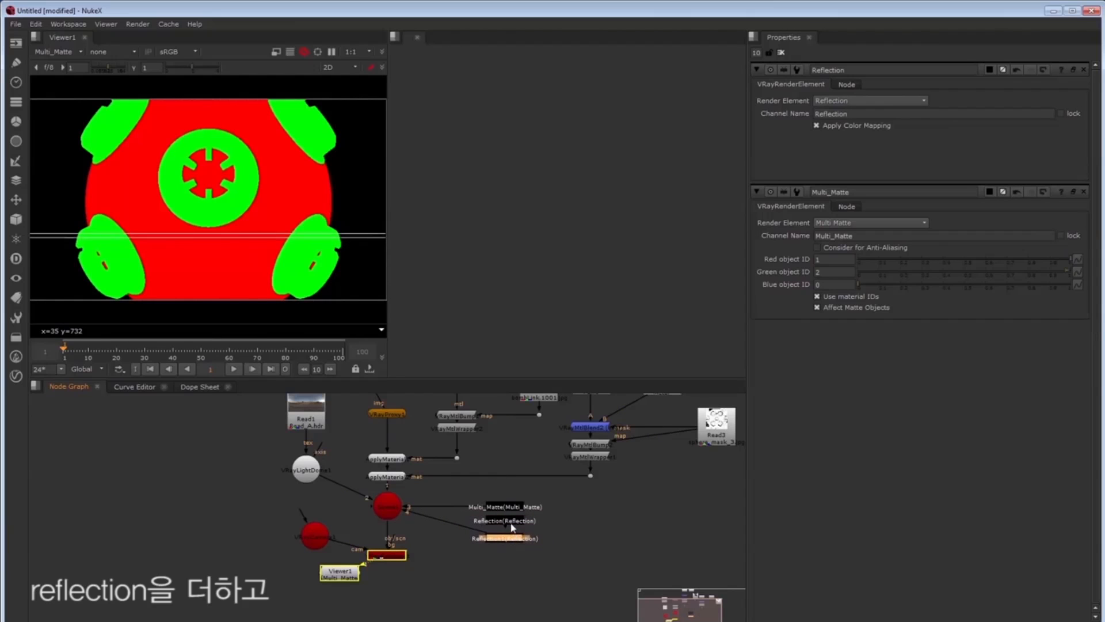
left_click(844, 102)
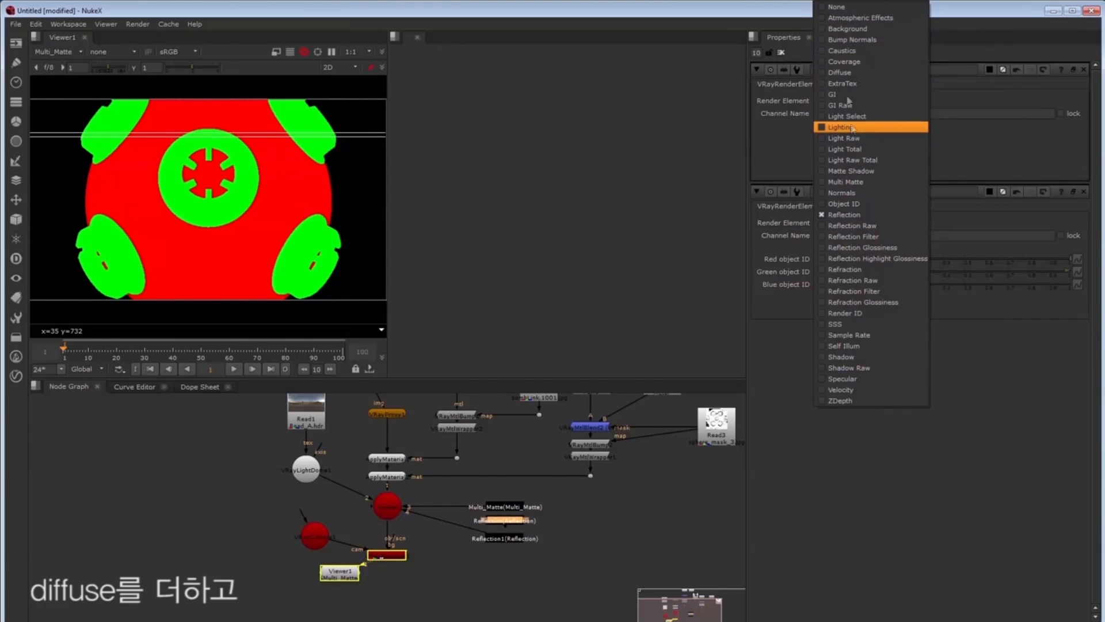
left_click(847, 73)
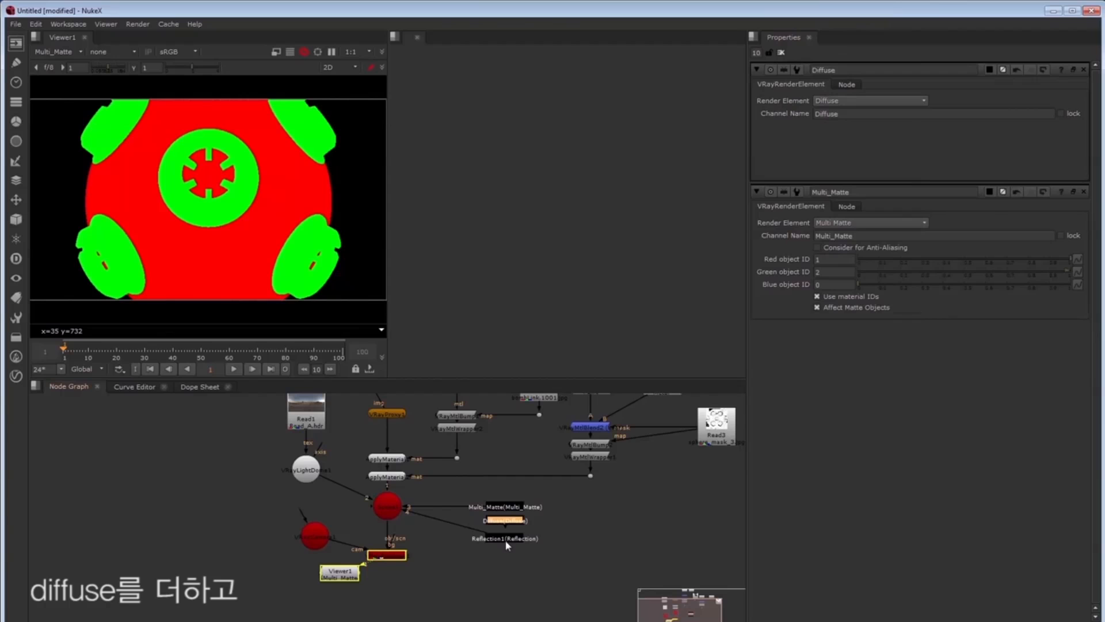
left_click_drag(486, 520, 392, 508)
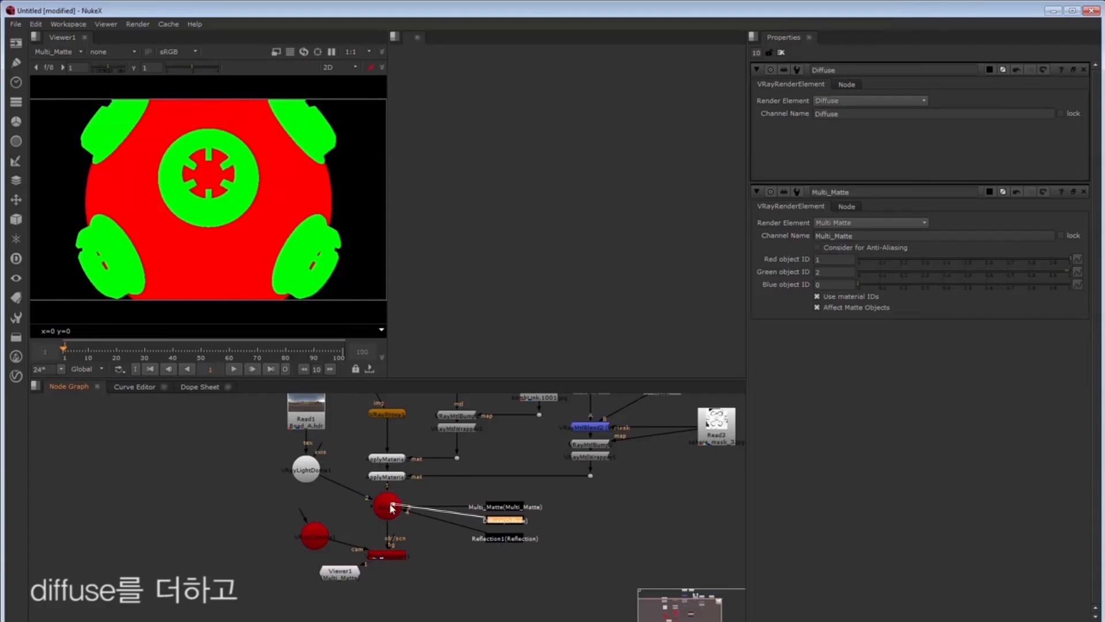
- Paste a copy of the Diffuse element below Reflection1 and set its render element type to Specular
key("ctrl+c")
key("ctrl+v")
double_click(506, 556)
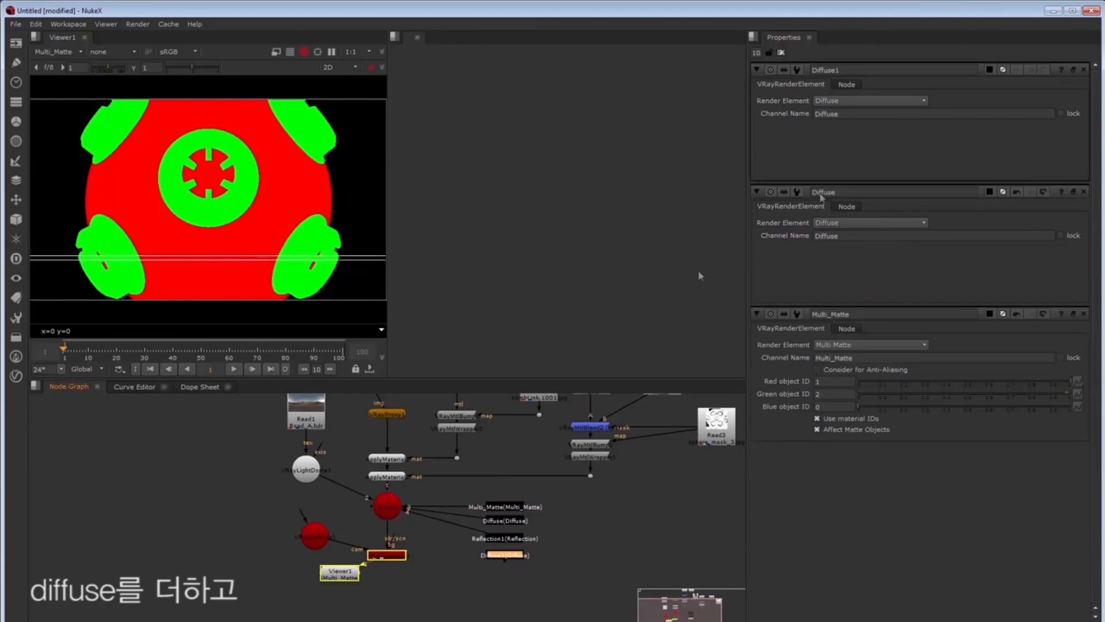
left_click(840, 100)
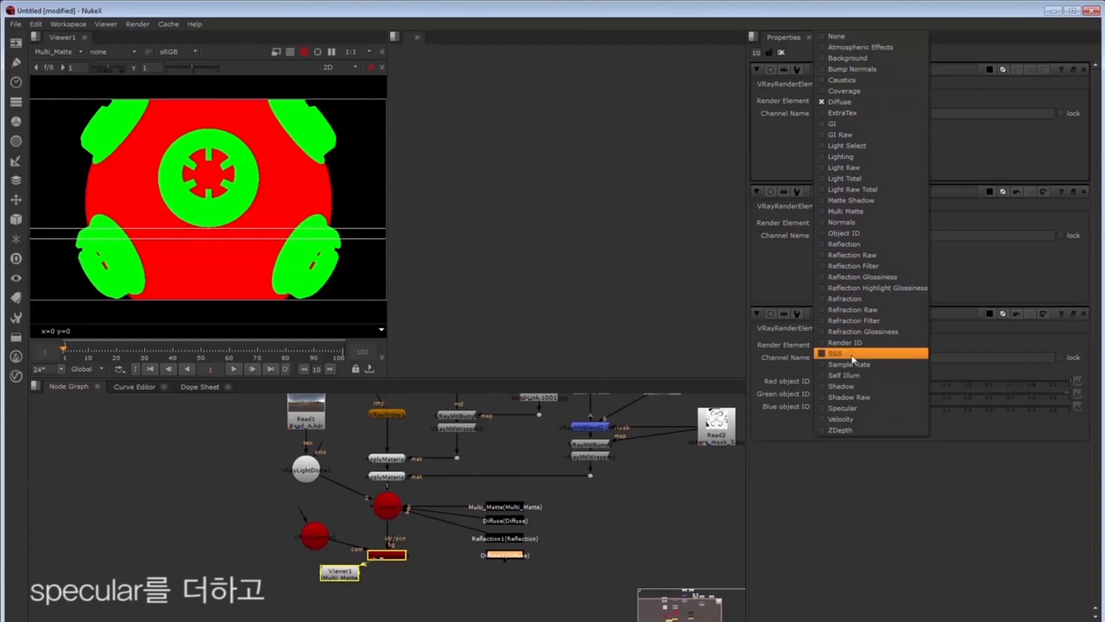
left_click(858, 408)
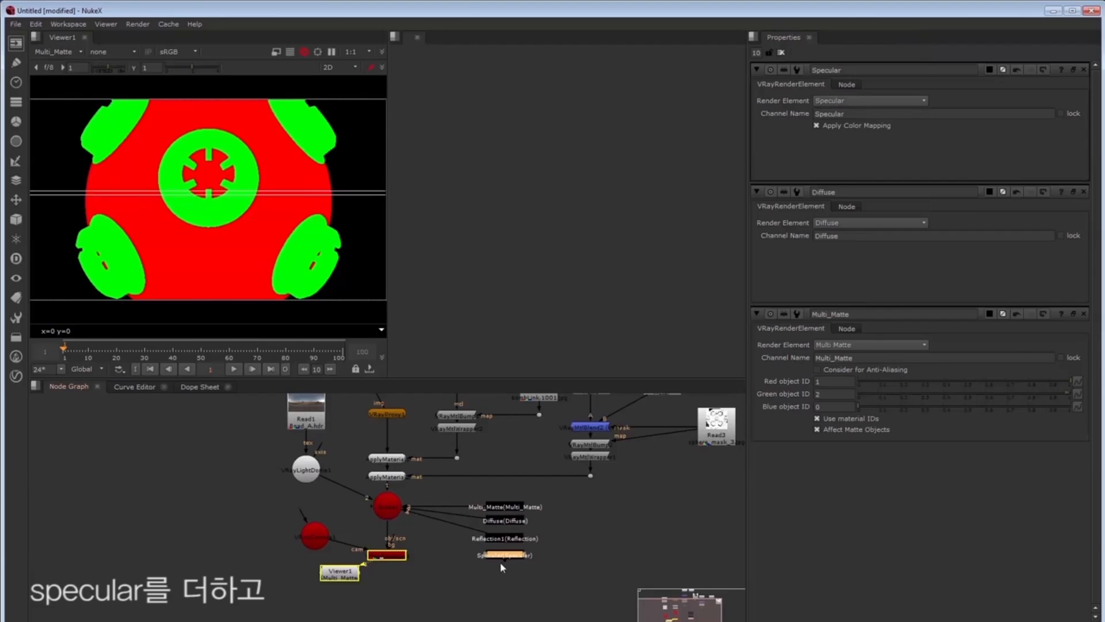
- Paste another render element below Specular, connect it to the scene, set its type to ZDepth and display the ZDepth layer in the viewer
key("ctrl+v")
left_click(507, 588)
left_click_drag(508, 565, 510, 573)
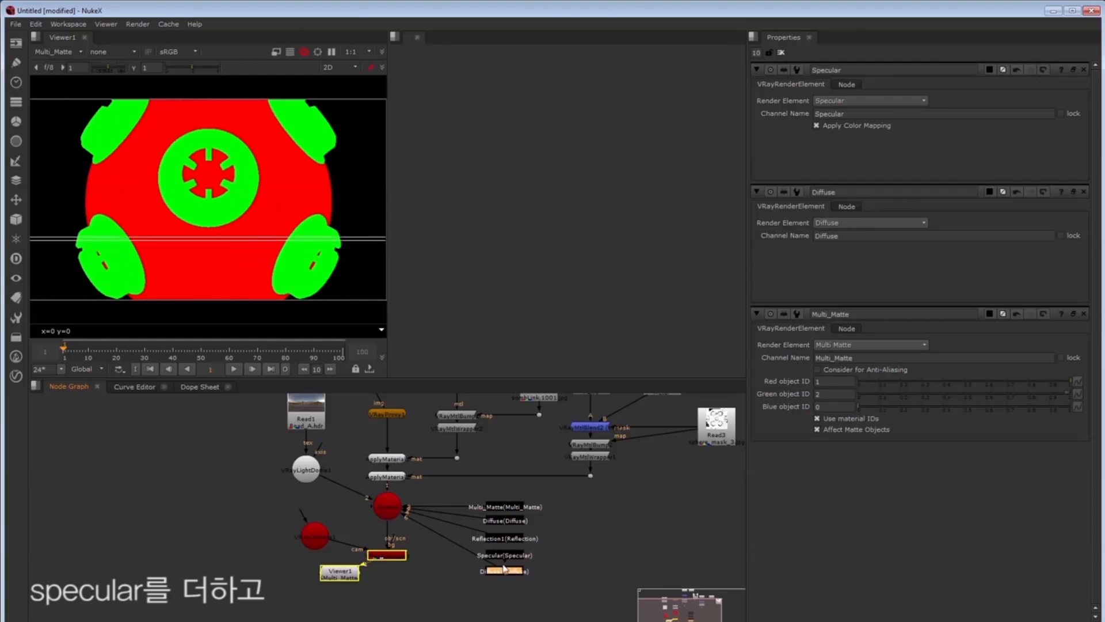
left_click_drag(505, 561, 388, 508)
double_click(505, 572)
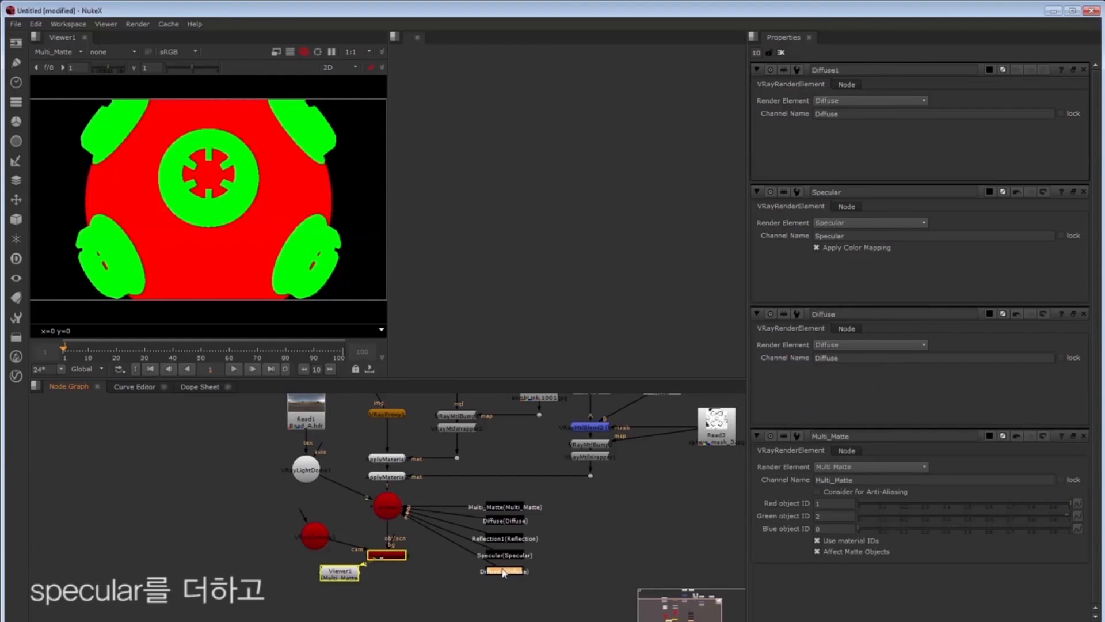
left_click(870, 101)
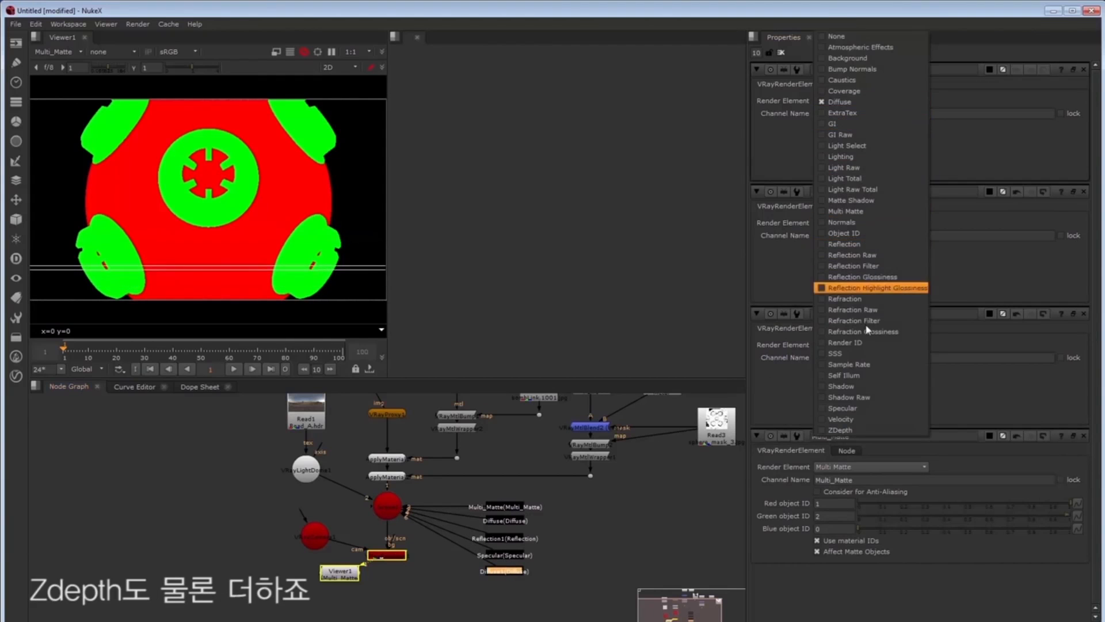
left_click(847, 430)
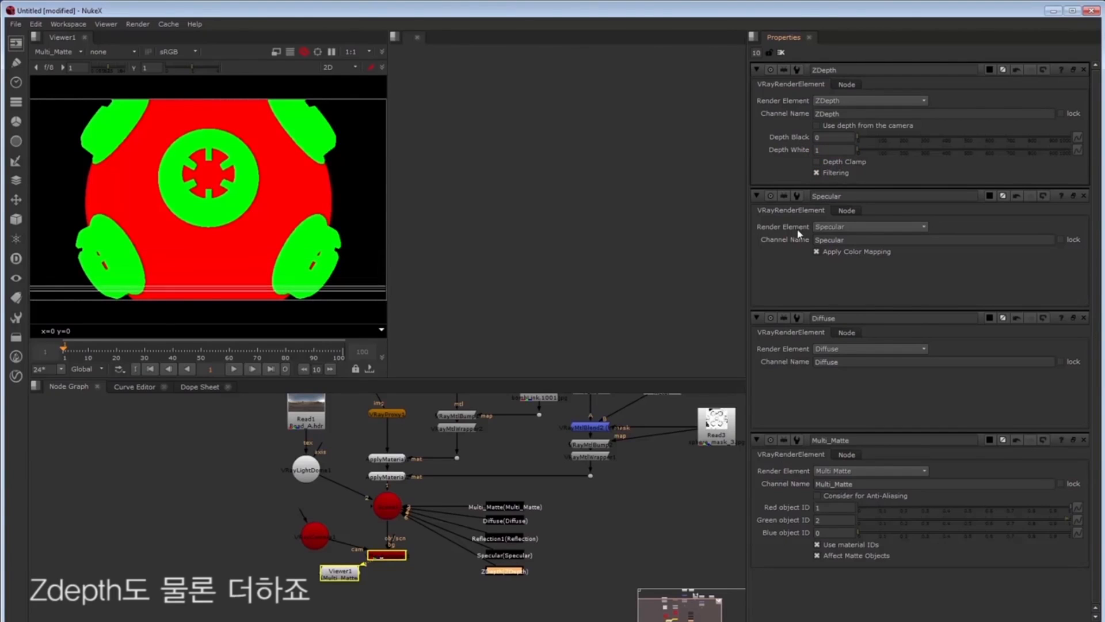
left_click(57, 52)
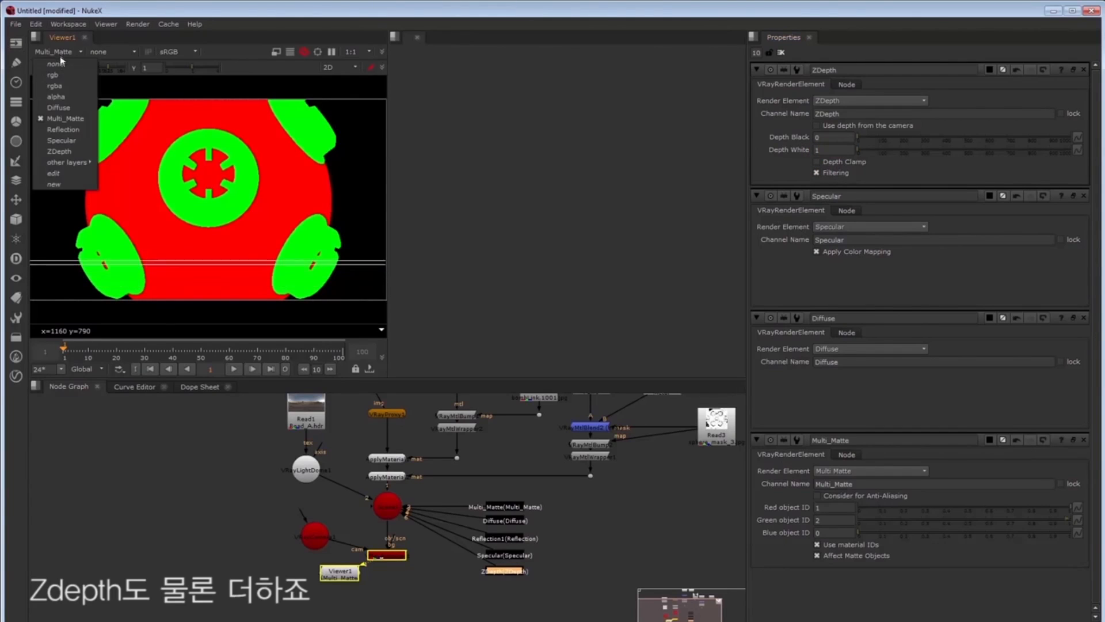
left_click(63, 152)
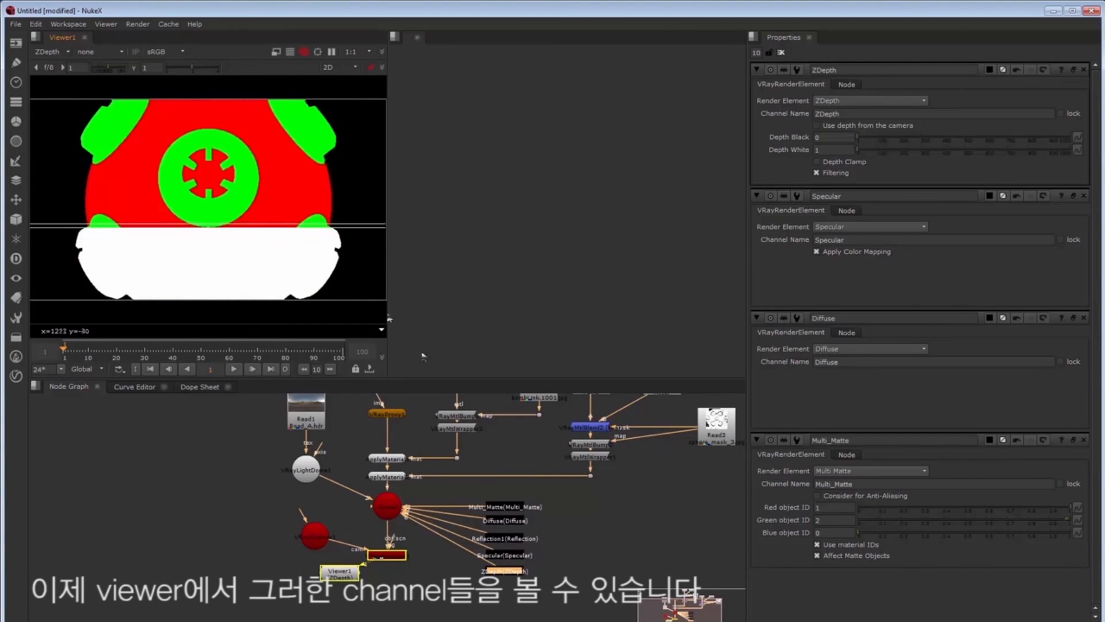
- Gather the five render elements under a new Scene node connected to the original scene, and move the group away from the main tree
left_click_drag(561, 489, 457, 612)
key("Tab")
type("scene")
key("Return")
left_click_drag(540, 490, 474, 582)
left_click_drag(506, 539, 659, 532)
left_click_drag(561, 572, 578, 532)
- Rename the new scene node VrayRenderElements and the original scene node Main
left_click_drag(847, 70, 745, 47)
type("VrayRenderEele")
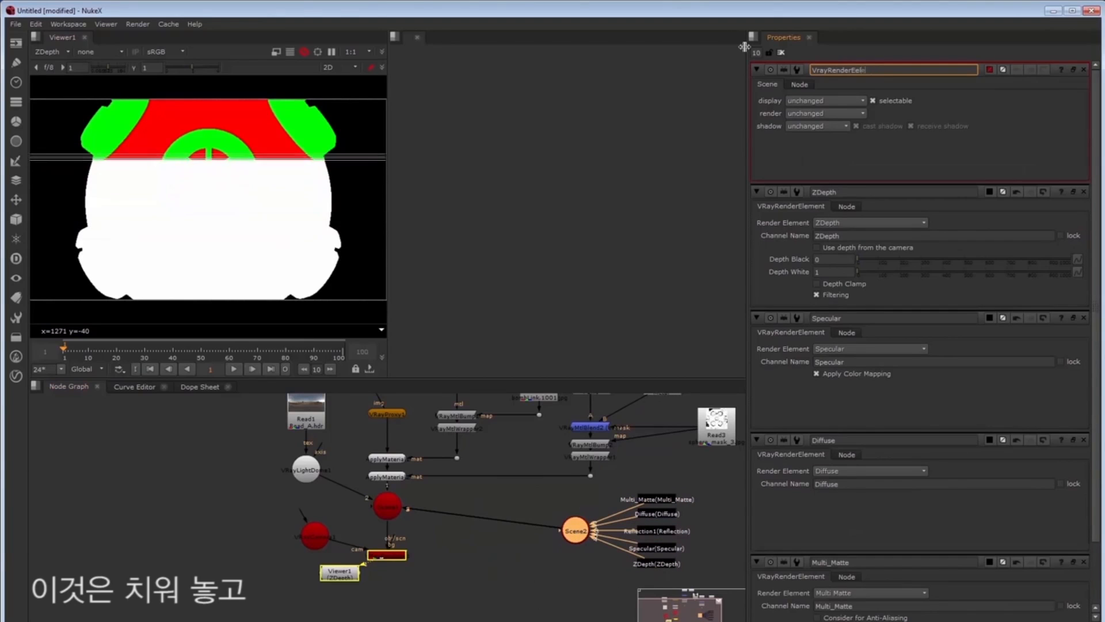
key("BackSpace")
key("BackSpace")
type("lements")
key("Return")
double_click(388, 506)
left_click_drag(841, 70, 726, 55)
type("Main")
- Rearrange the Main scene, camera, renderer, viewer, dome light and HDR Read nodes into a tidy layout aligned with VrayRenderElements
left_click_drag(459, 495, 288, 595)
left_click_drag(397, 557, 397, 586)
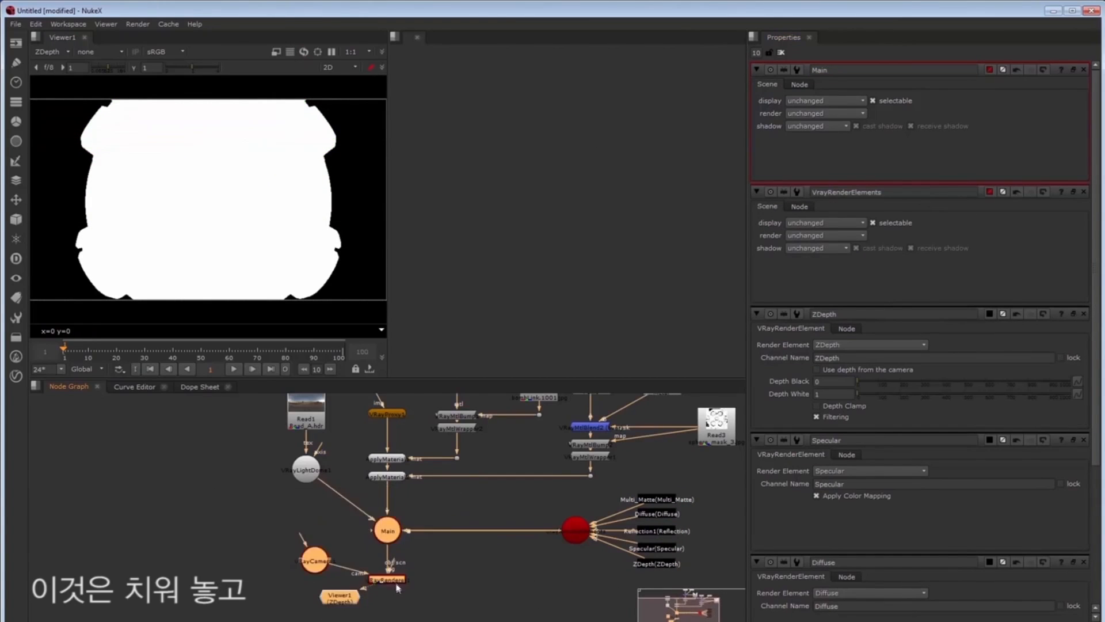
left_click(345, 518)
left_click_drag(316, 462, 306, 492)
scroll(306, 491, "down", 1)
left_click_drag(337, 427, 280, 513)
left_click_drag(299, 499, 309, 550)
left_click_drag(307, 575, 297, 593)
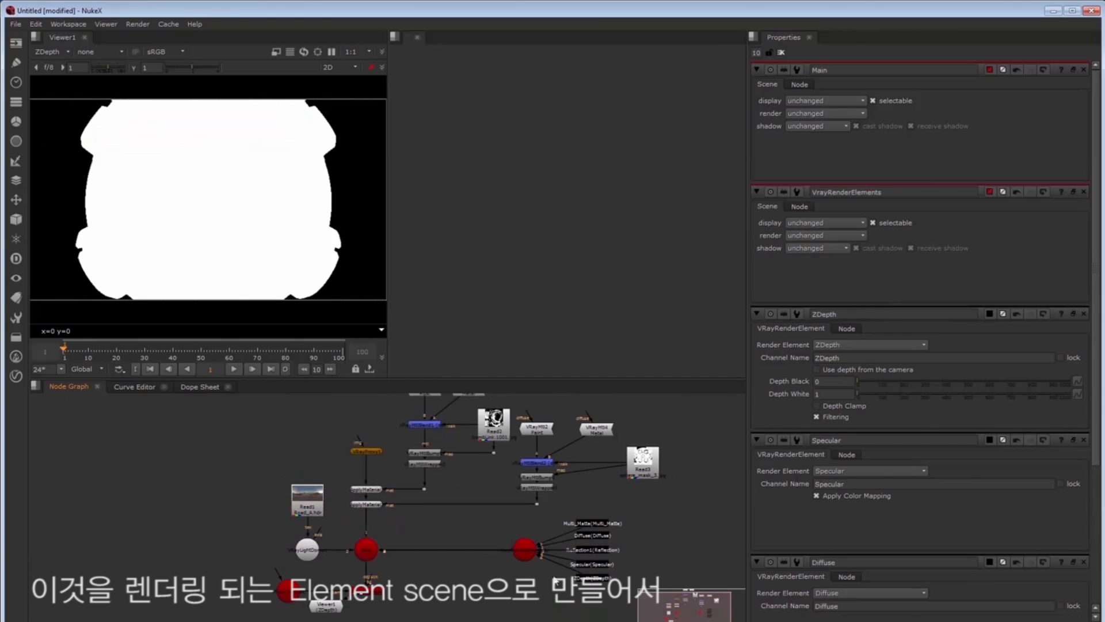
left_click_drag(554, 580, 509, 568)
- Check the Diffuse, Reflection and Specular layers in the viewer one after another, and return to the rgba layer
left_click(44, 51)
left_click(52, 118)
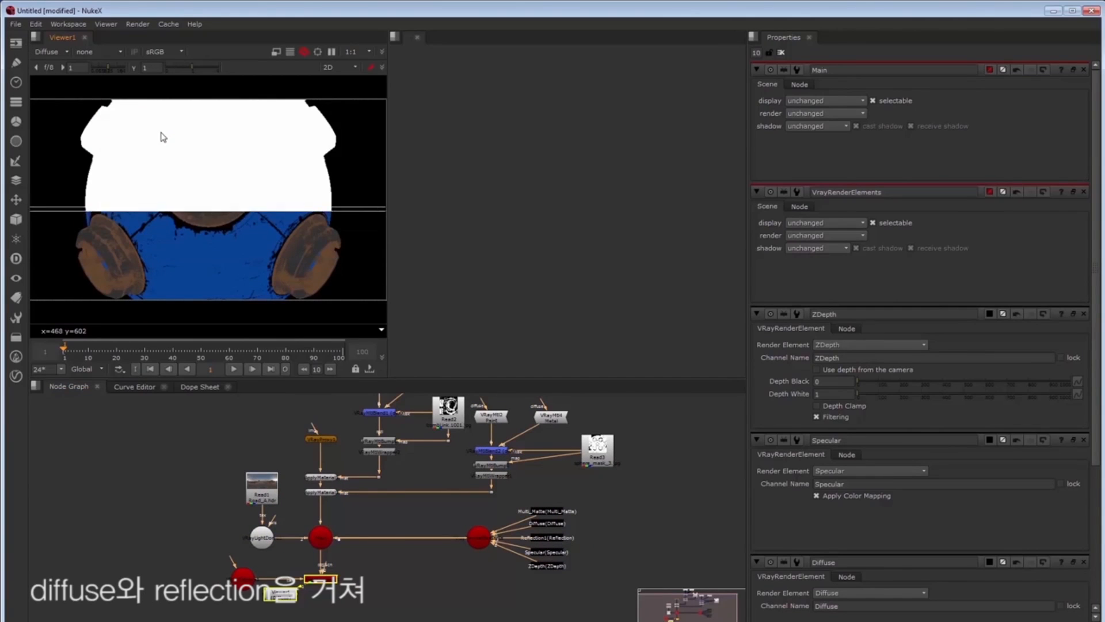
left_click(46, 51)
left_click(55, 130)
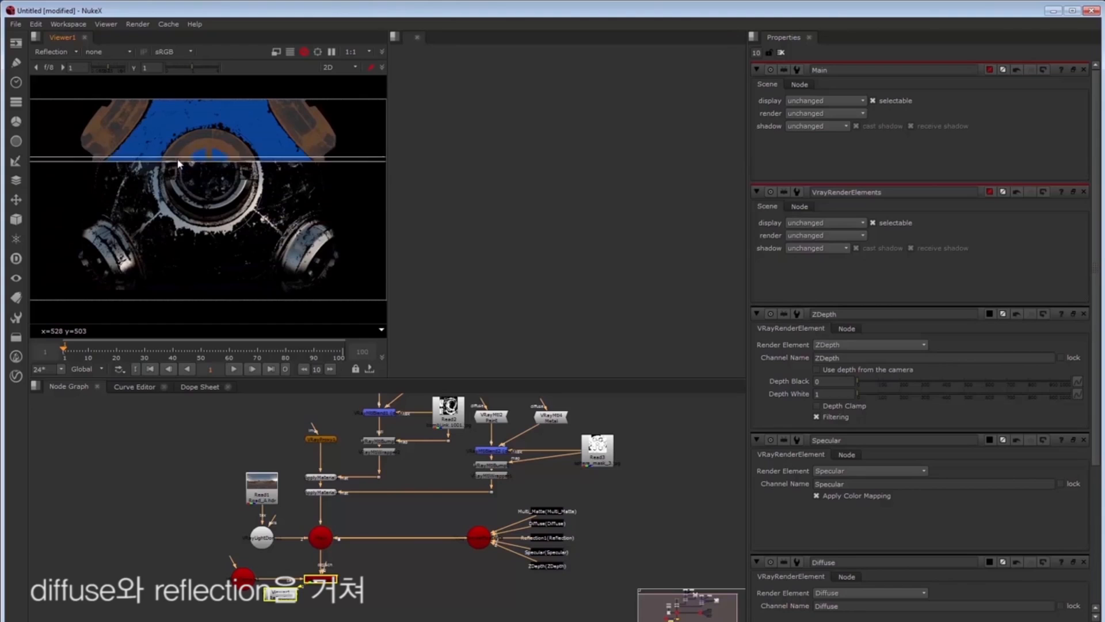
left_click(51, 52)
left_click(55, 143)
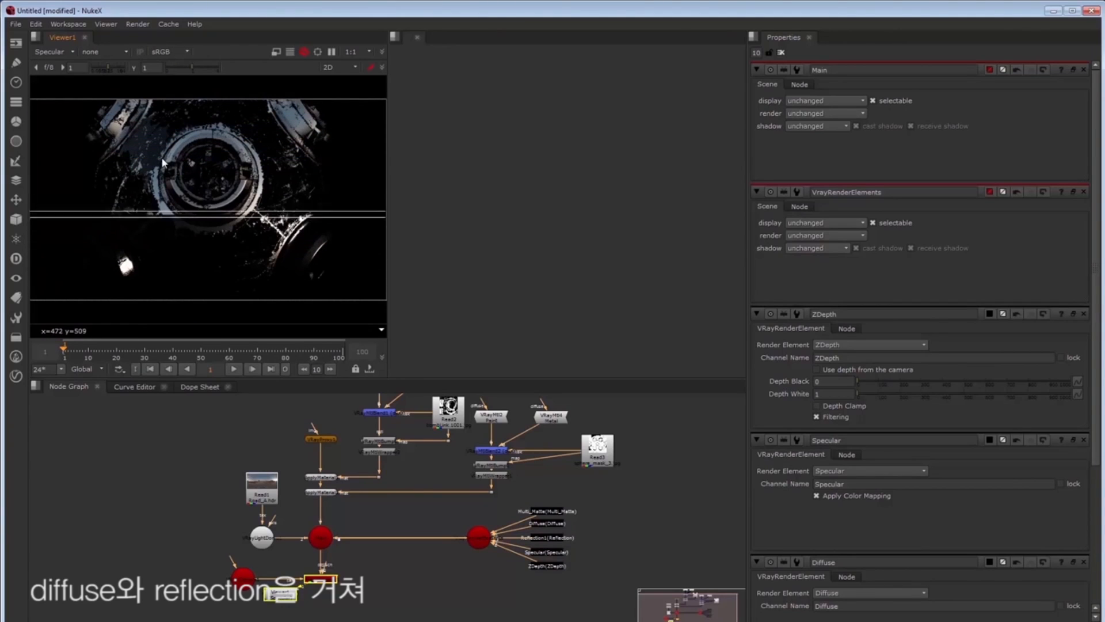
left_click(60, 53)
left_click(55, 80)
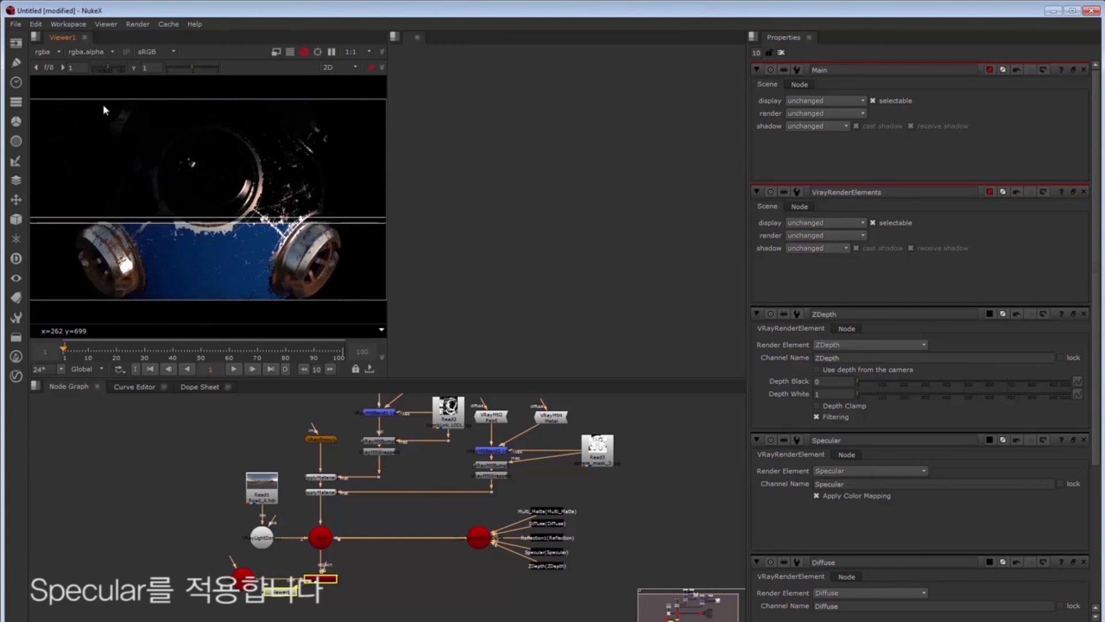
- Create a ToolSet named VrayChannels in the root menu from the VrayRenderElements scene node and its five render elements
left_click(611, 519)
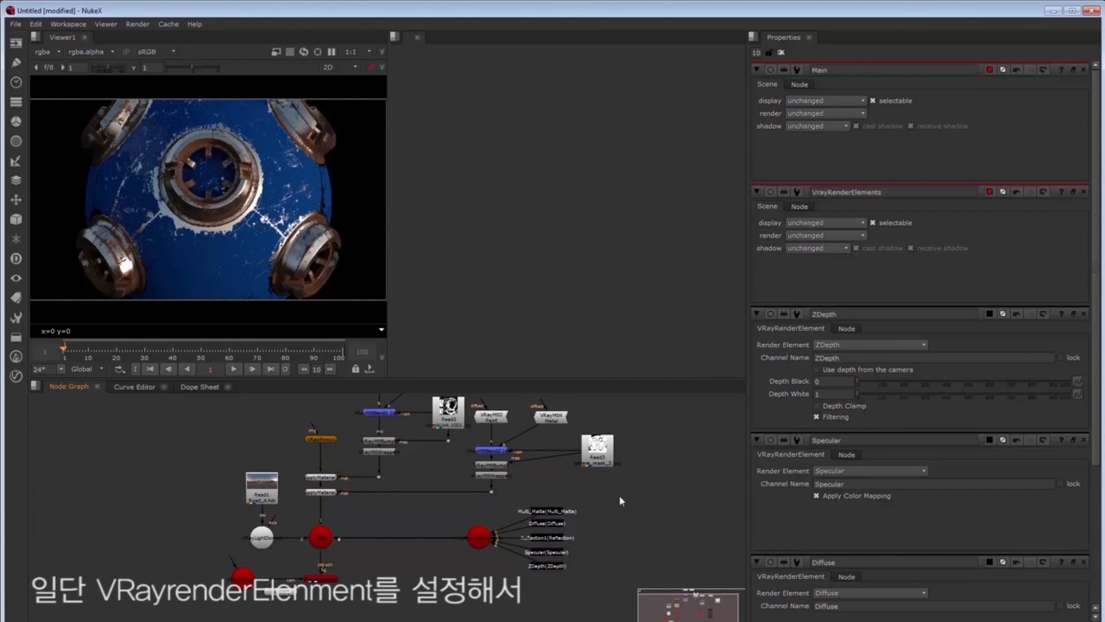
left_click_drag(620, 501, 446, 593)
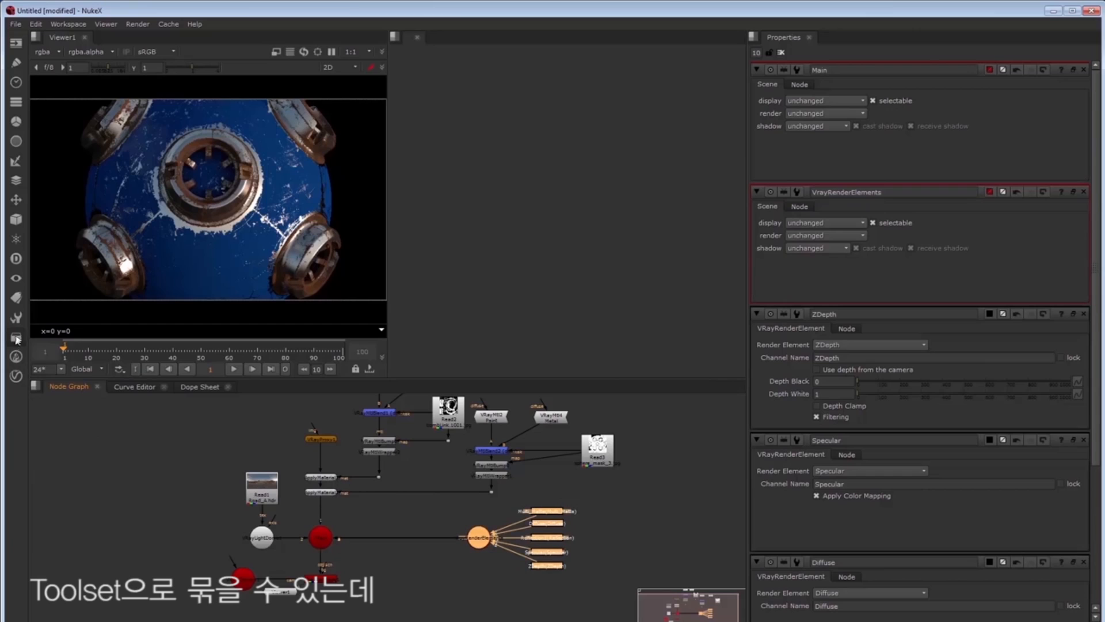
left_click(19, 320)
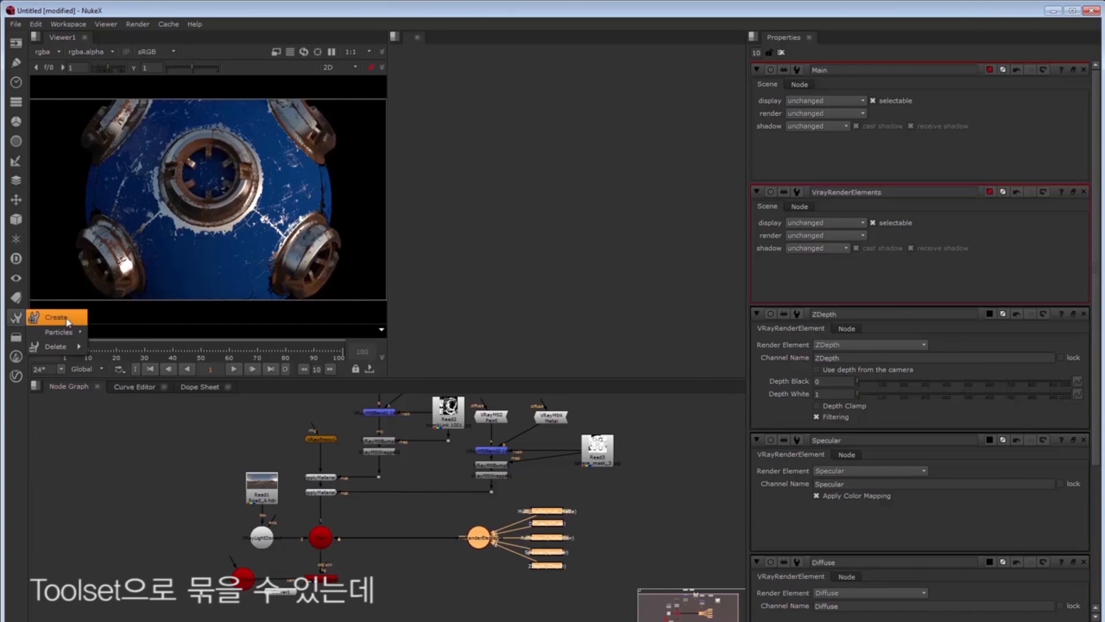
left_click(66, 318)
left_click(740, 449)
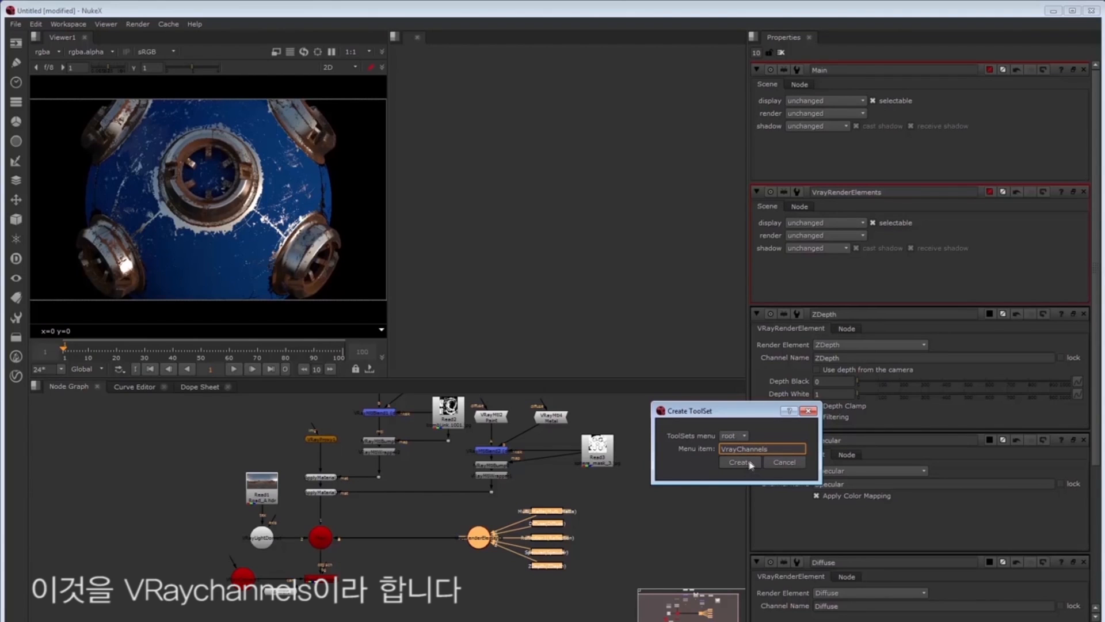
left_click(748, 462)
- Delete the VrayRenderElements group, insert the VrayChannels toolset in its place and connect it to the Main scene node
left_click_drag(606, 499, 417, 570)
key("Delete")
left_click(538, 540)
key("Tab")
type("vrayd")
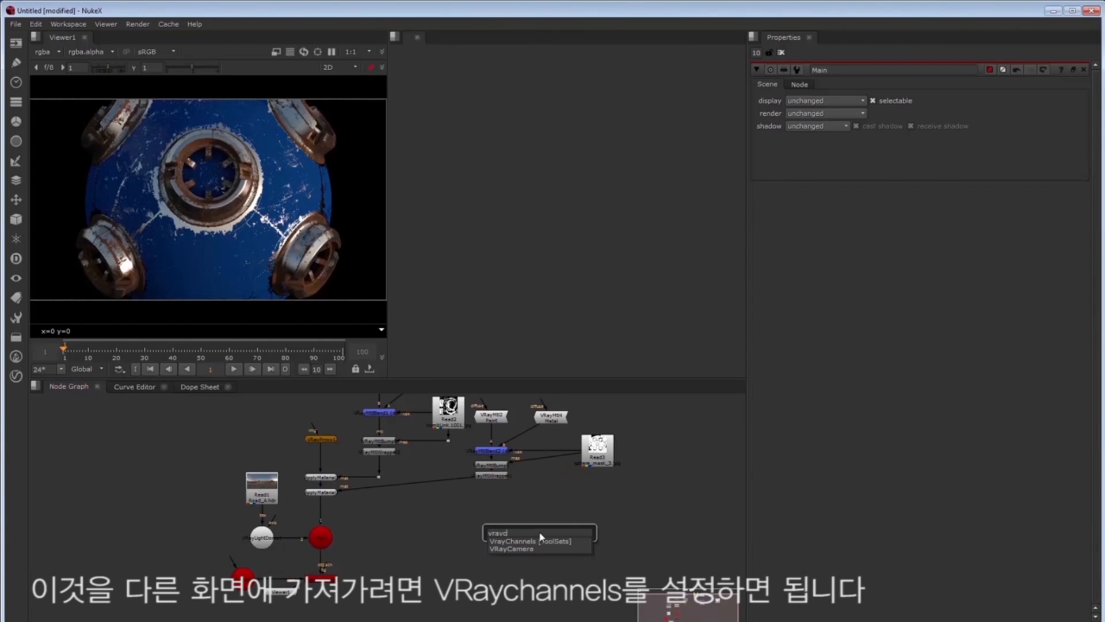
key("Return")
left_click_drag(470, 522, 502, 539)
left_click(333, 550)
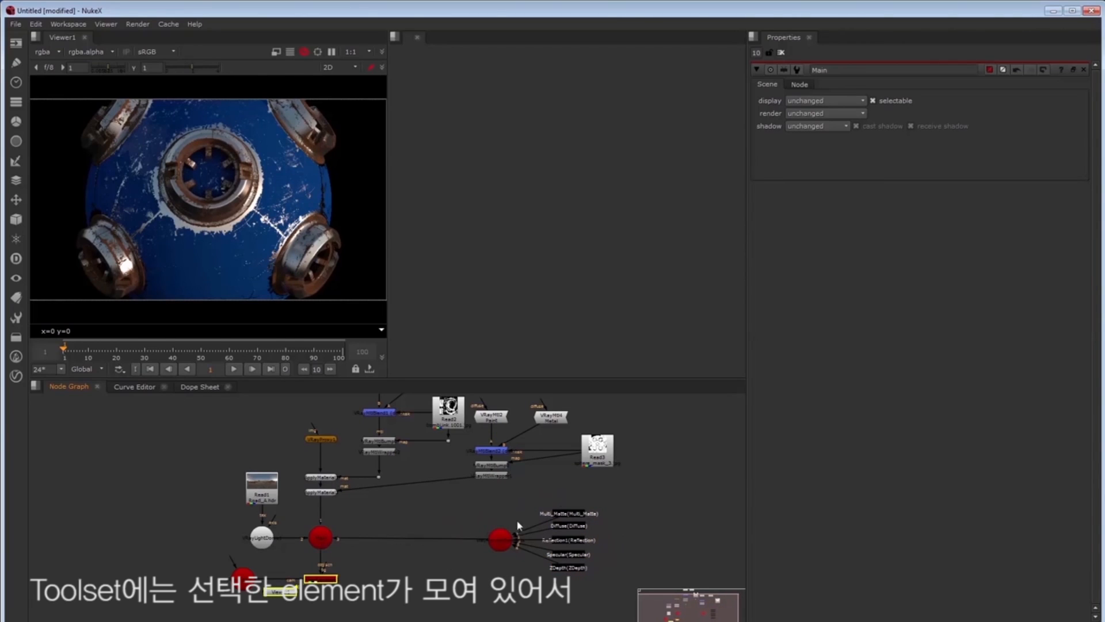
- Open the Multi_Matte element of the inserted toolset and inspect its object IDs and material ID option
left_click(566, 516)
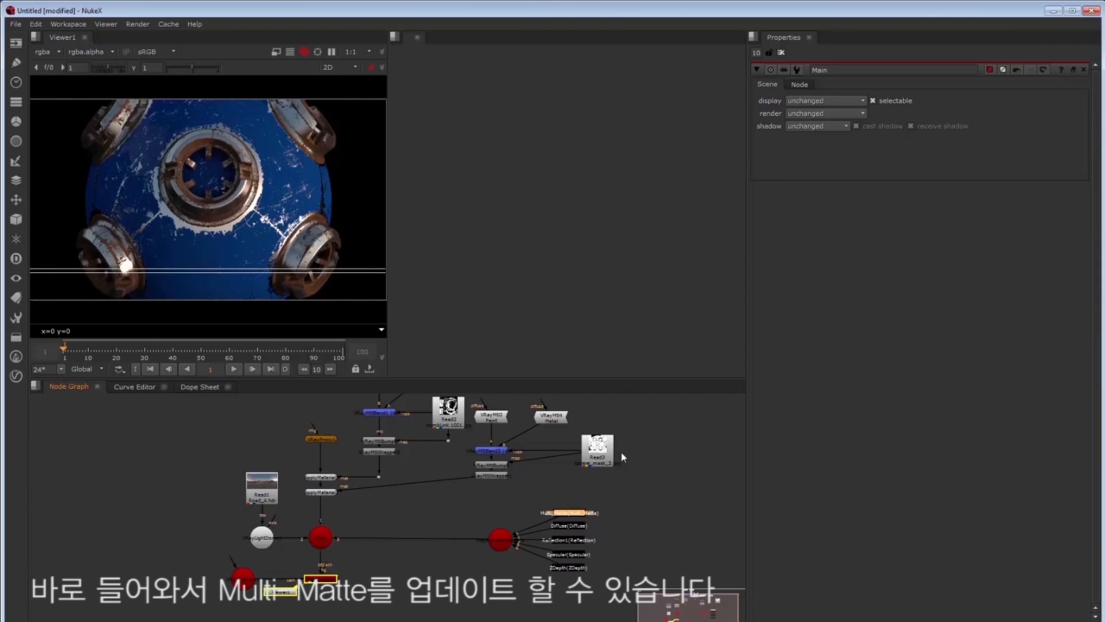
double_click(571, 518)
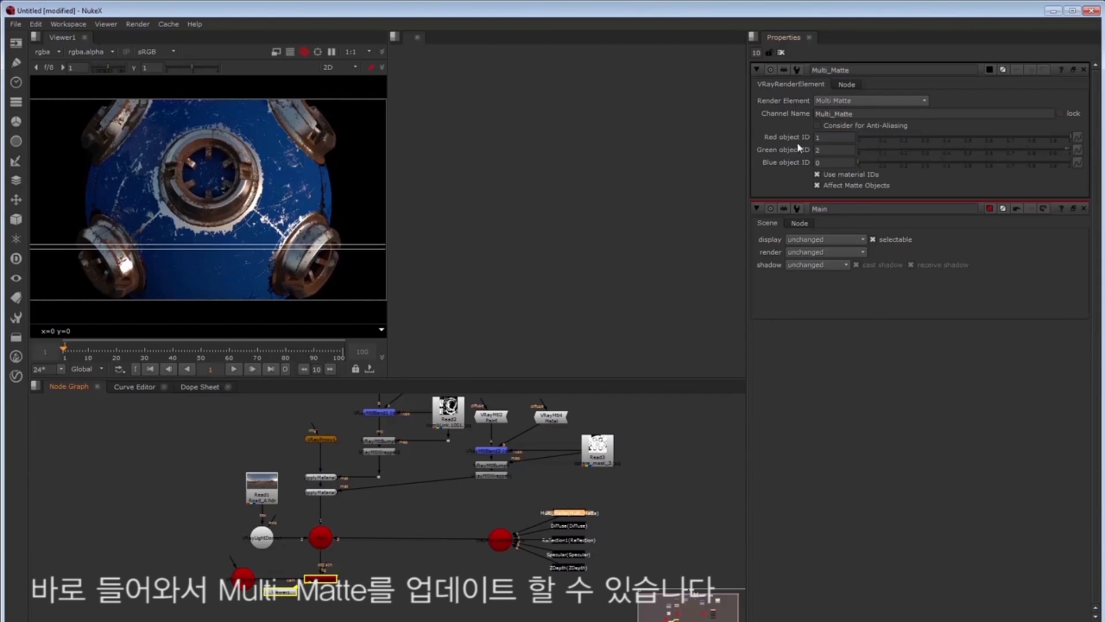
left_click(817, 173)
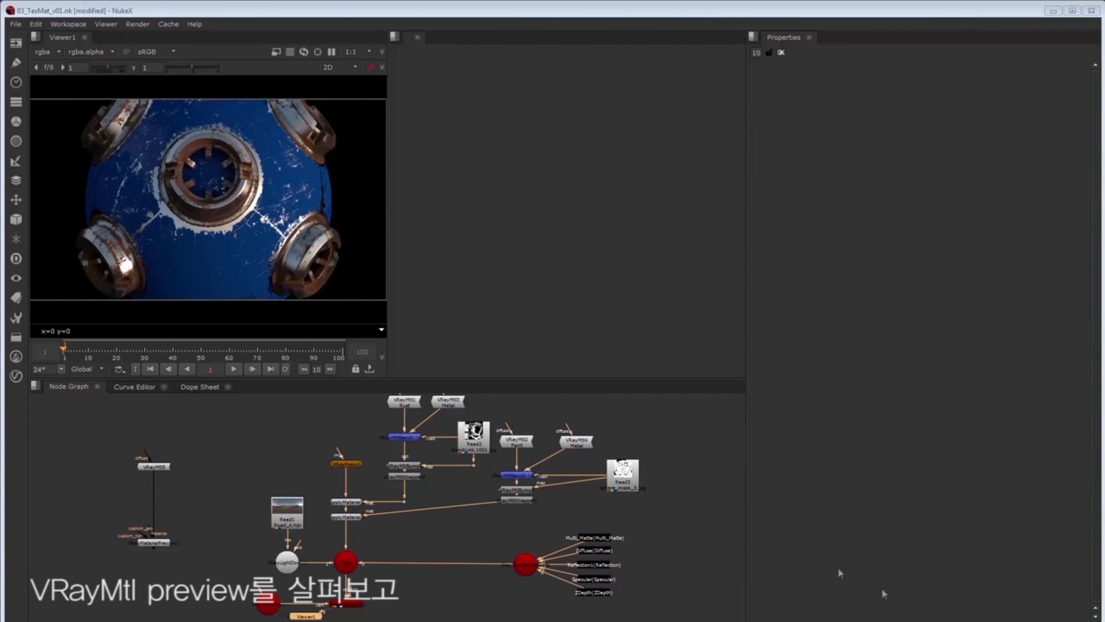
- View the material preview node's output in the viewer, and switch the viewer back to the V-Ray renderer node
left_click(166, 543)
key("1")
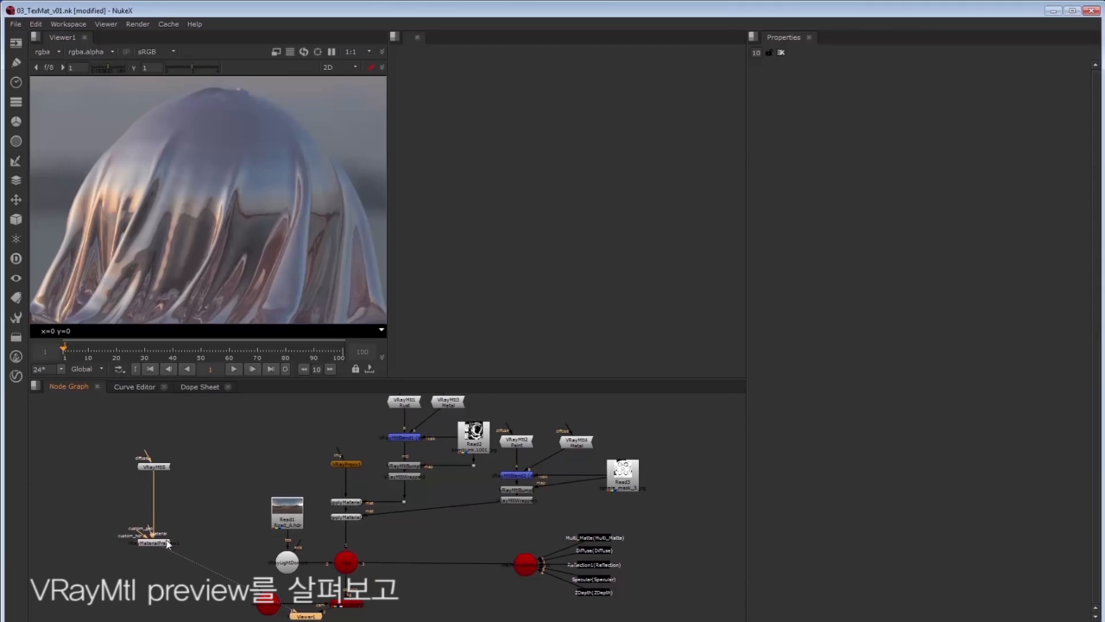
left_click(345, 602)
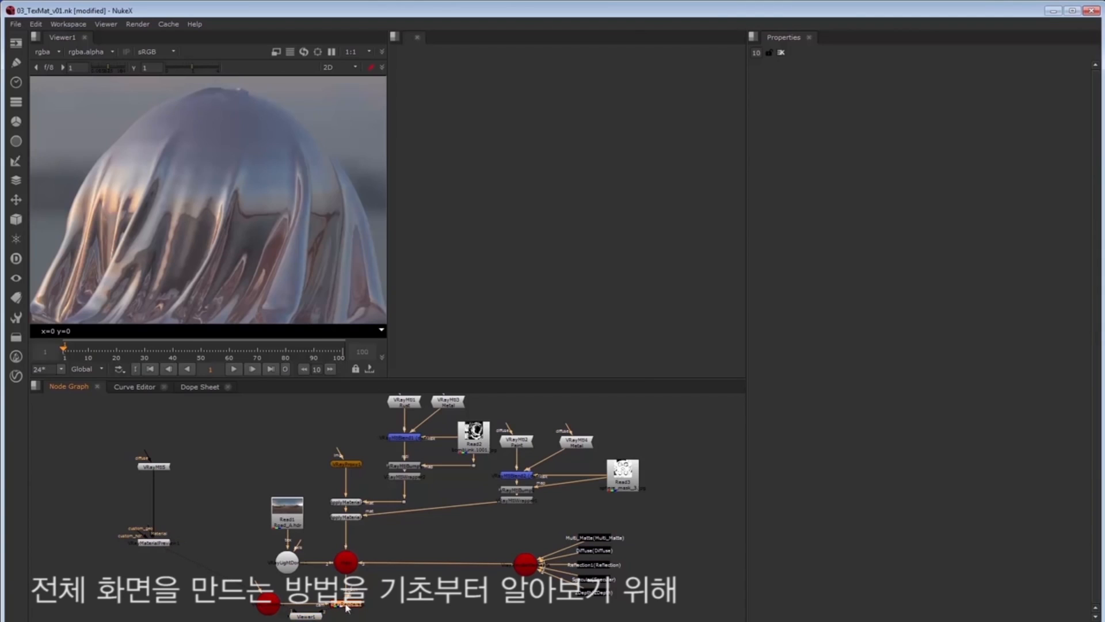
key("1")
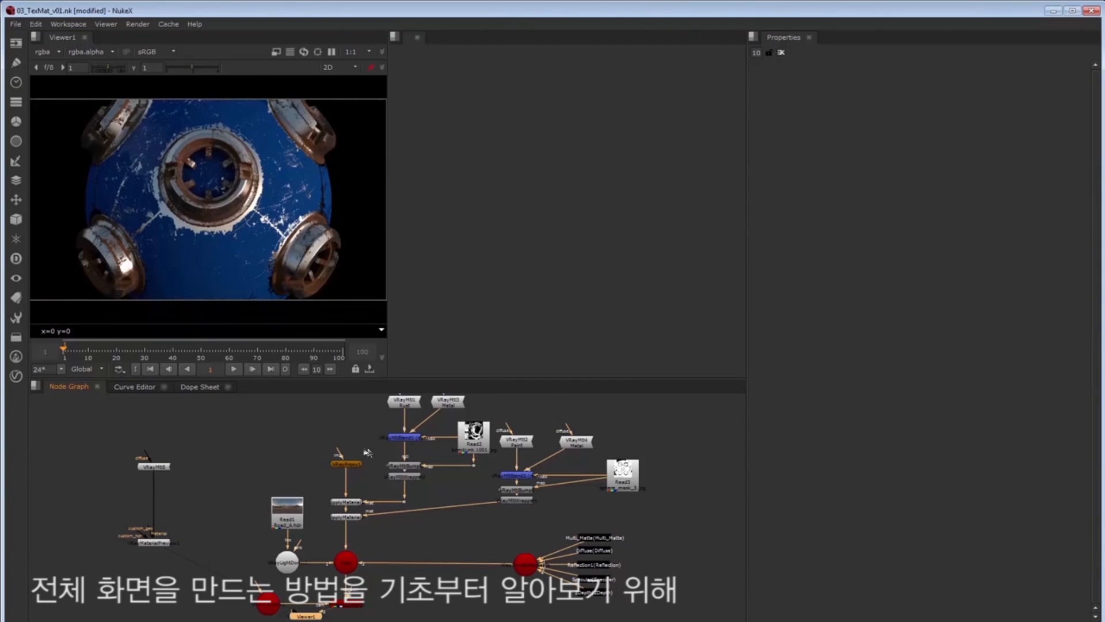